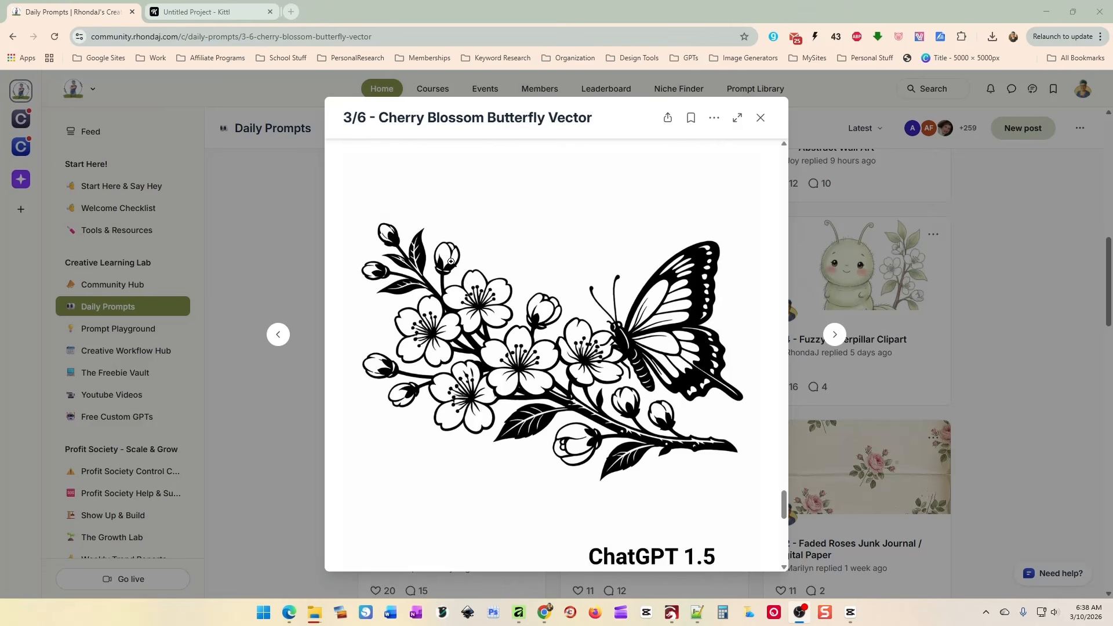
Open Kittl's image generator with the black-and-white butterfly-on-cherry-blossom prompt, set to GPT 1.5, 1:1, one image.
click(215, 18)
drag(511, 270, 537, 270)
click(572, 554)
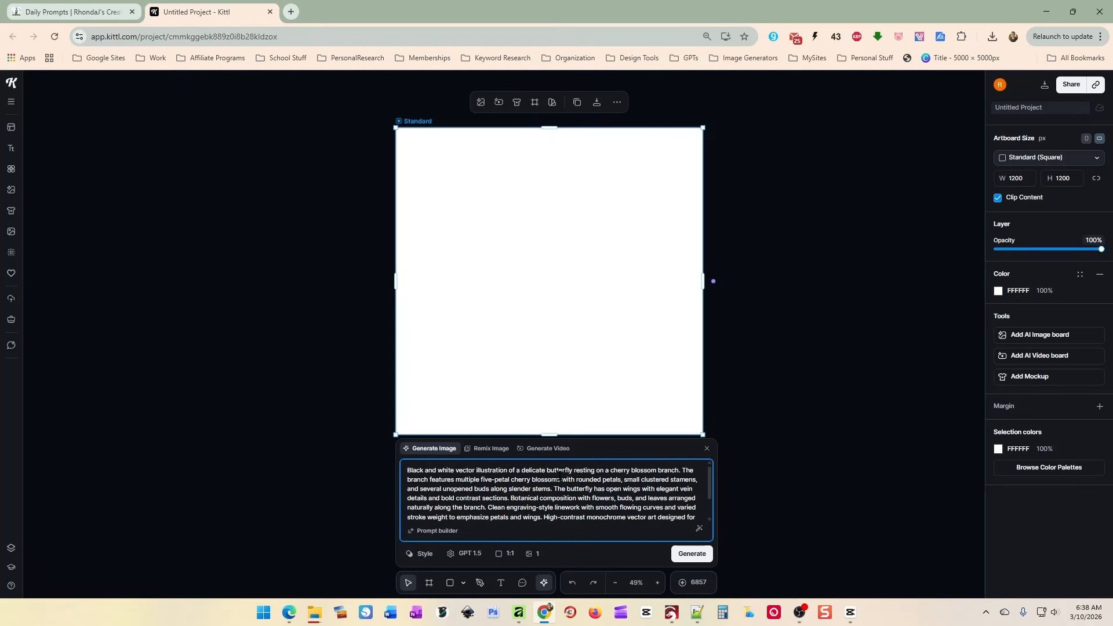
Generate the 1200×1200 butterfly-on-blossom image and drag it onto the square artboard.
click(686, 556)
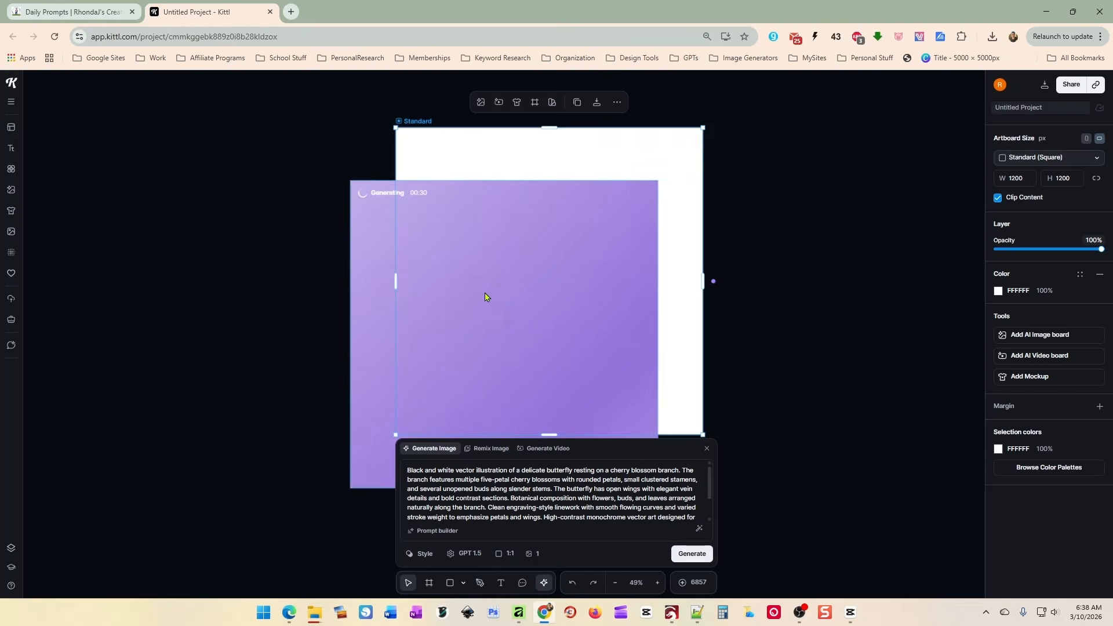
drag(487, 295, 523, 256)
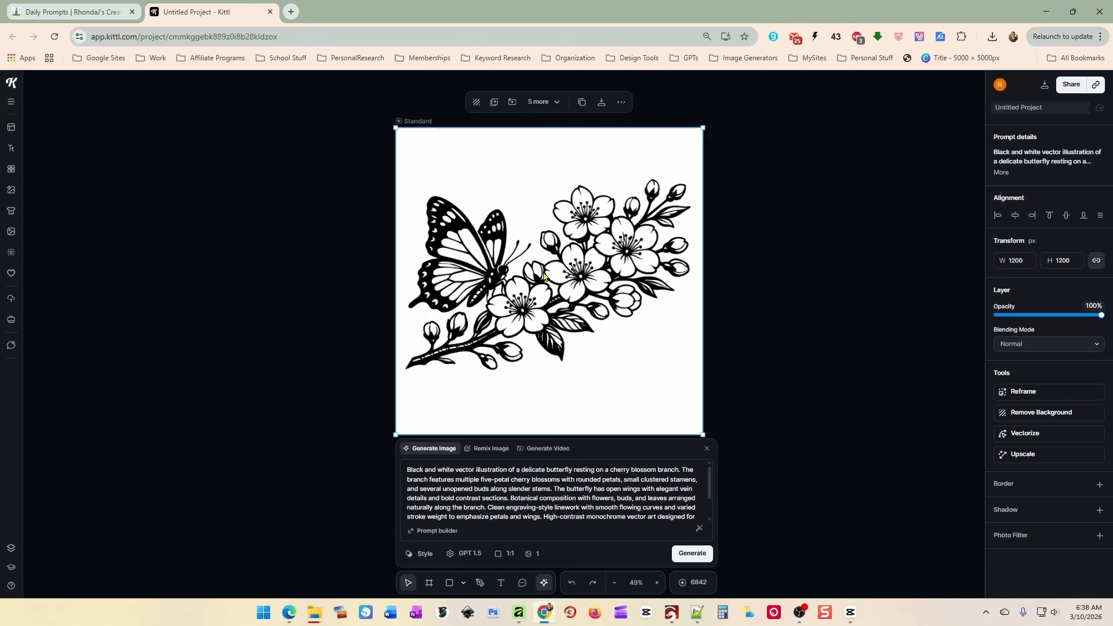
Export the butterfly artwork as SVG, overwriting ButterflySVG2.svg, and switch to LightBurn.
drag(563, 298, 564, 298)
click(601, 102)
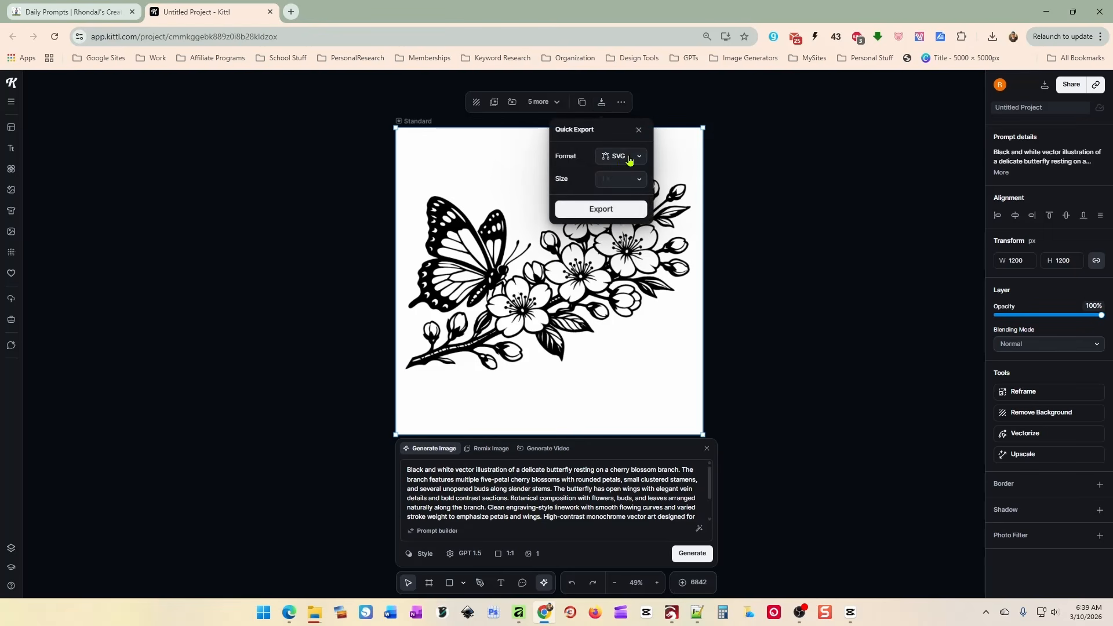
click(602, 215)
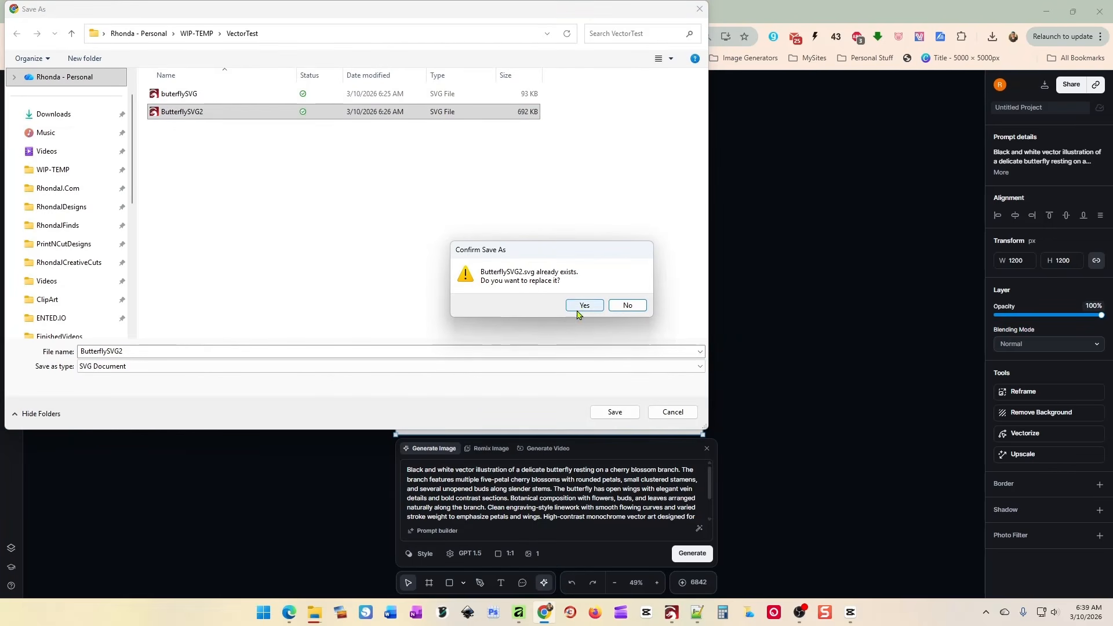
click(584, 306)
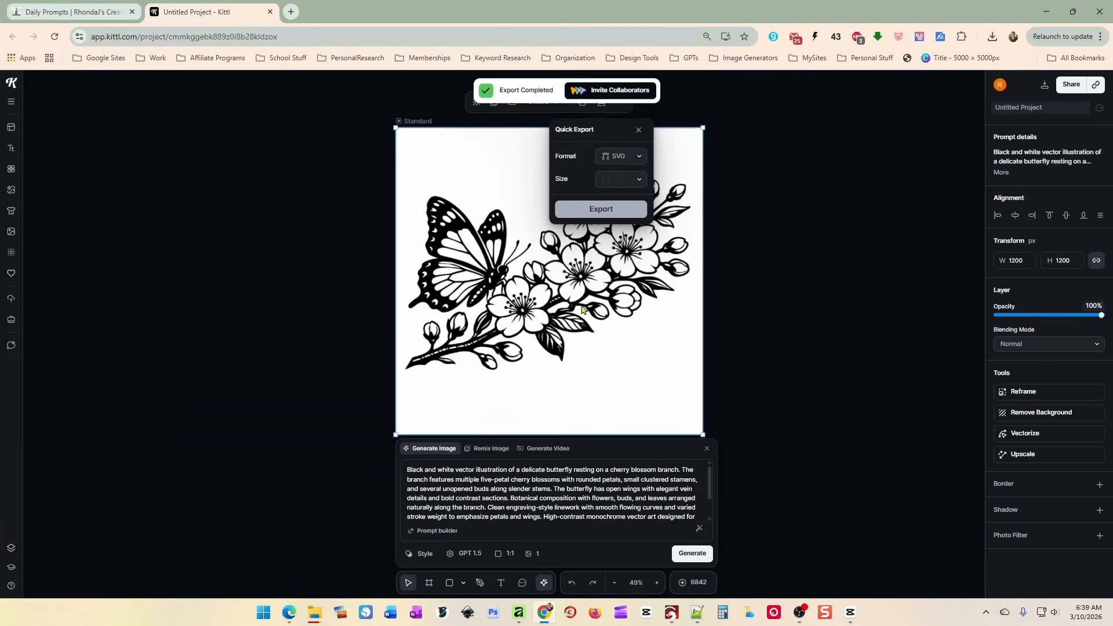
click(671, 613)
Delete the old design from the LightBurn canvas and bring the whole work area into view.
key(Delete)
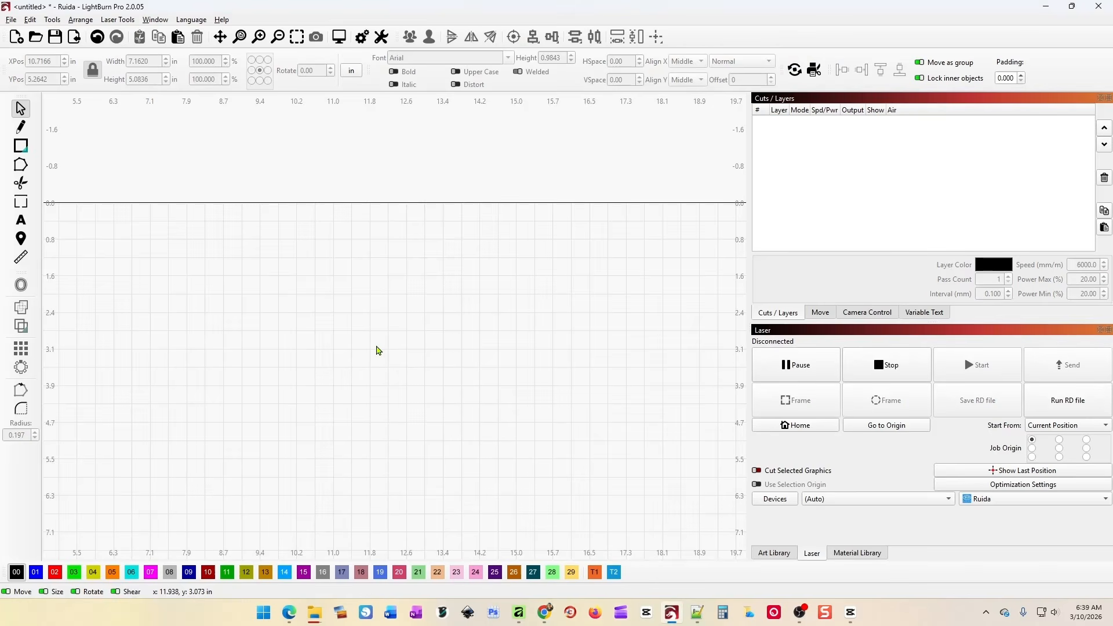
scroll(393, 345, down, 4)
drag(371, 444, 421, 333)
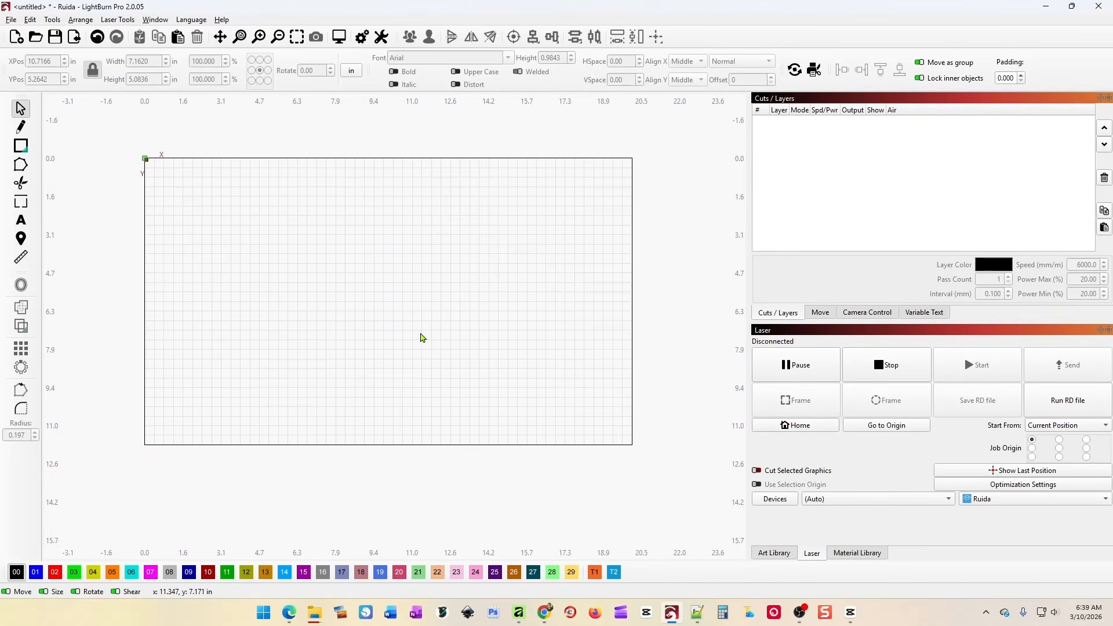
scroll(421, 333, up, 1)
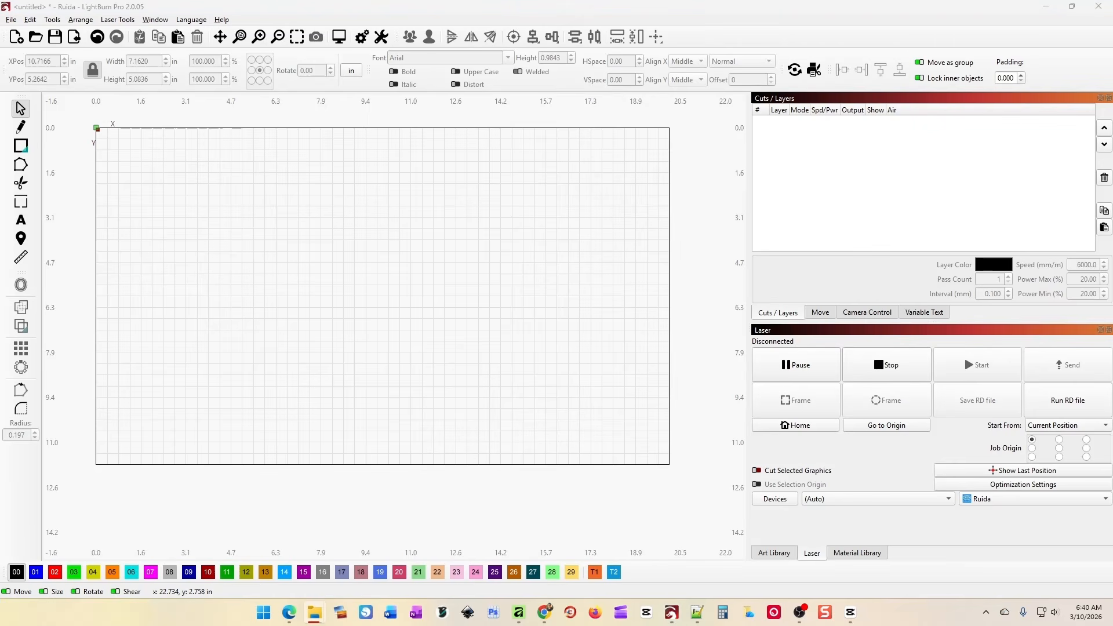
Import ButterflySVG2.svg as a 12.5 × 12.5 in design and position it over the work area.
drag(1039, 187, 381, 284)
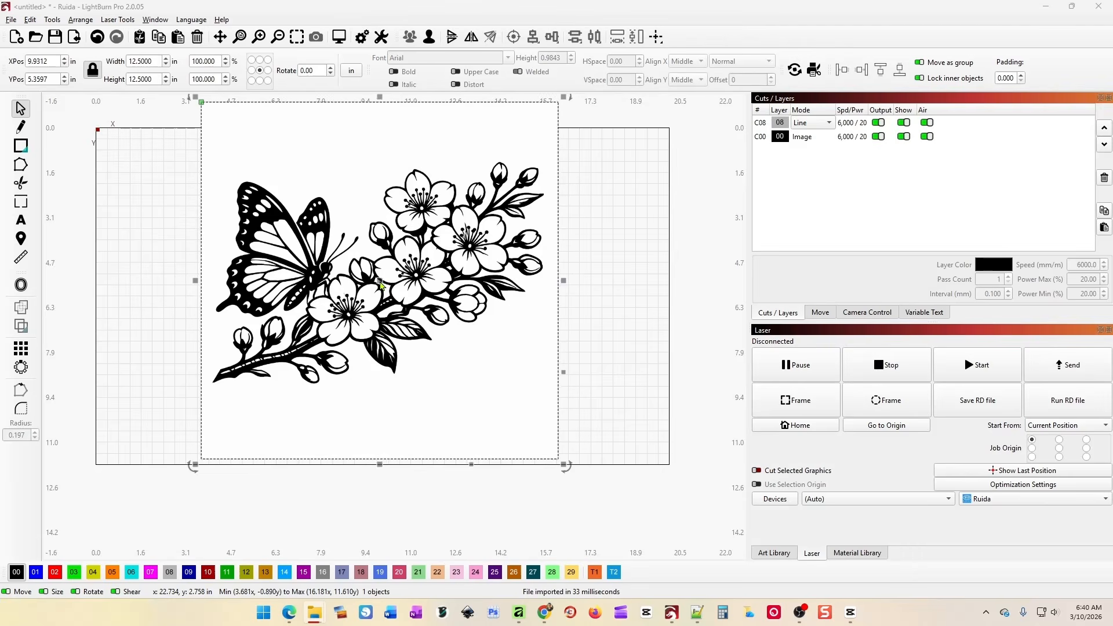
drag(496, 297, 545, 322)
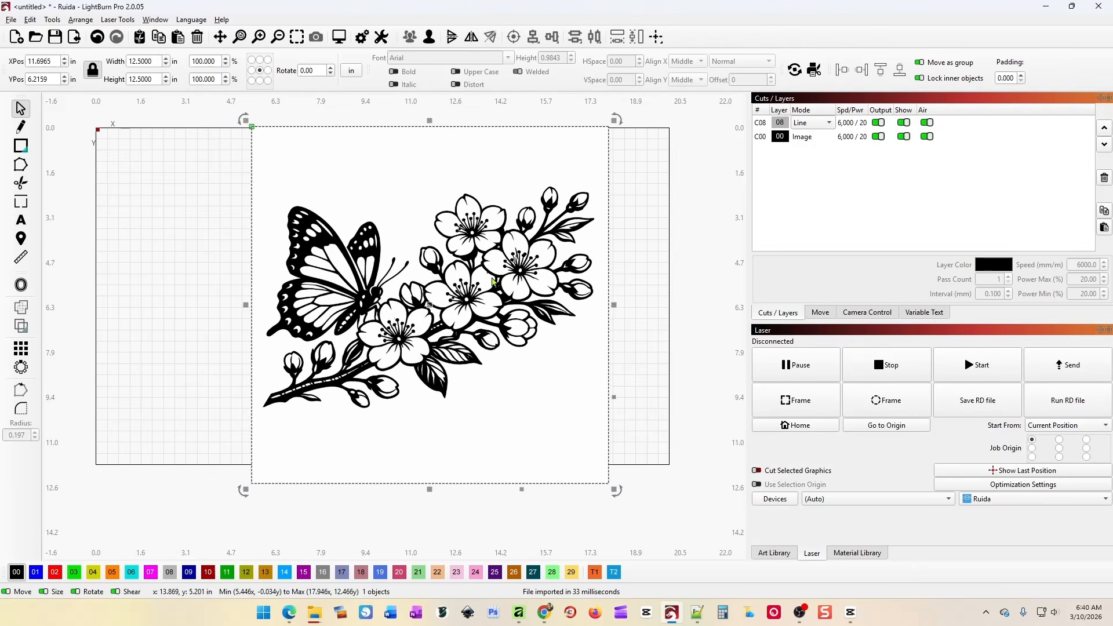
click(821, 138)
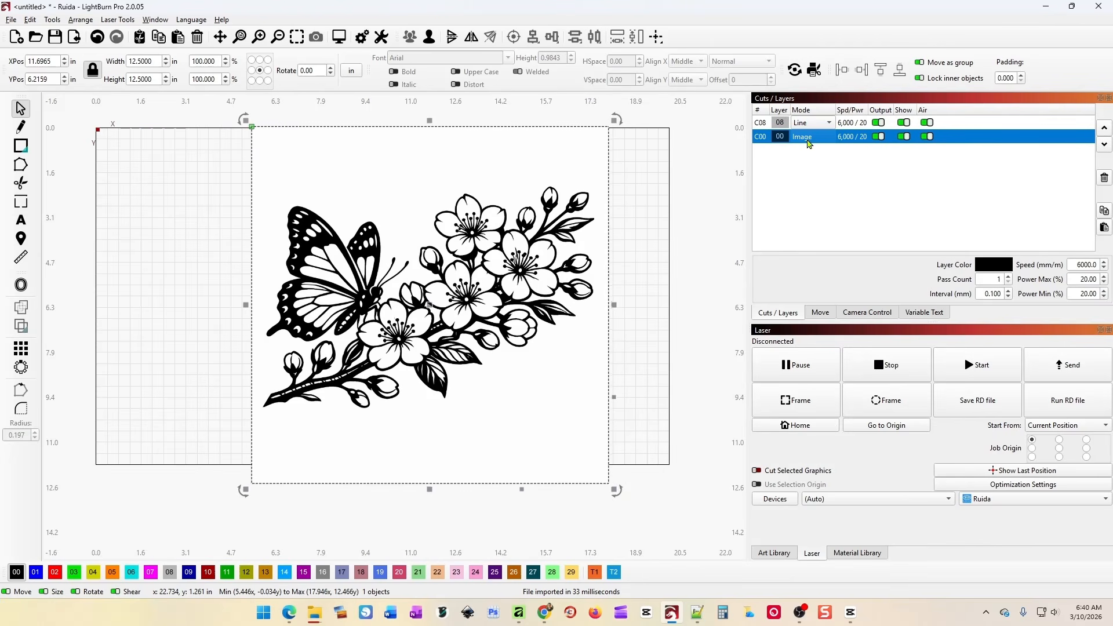
drag(526, 294, 555, 278)
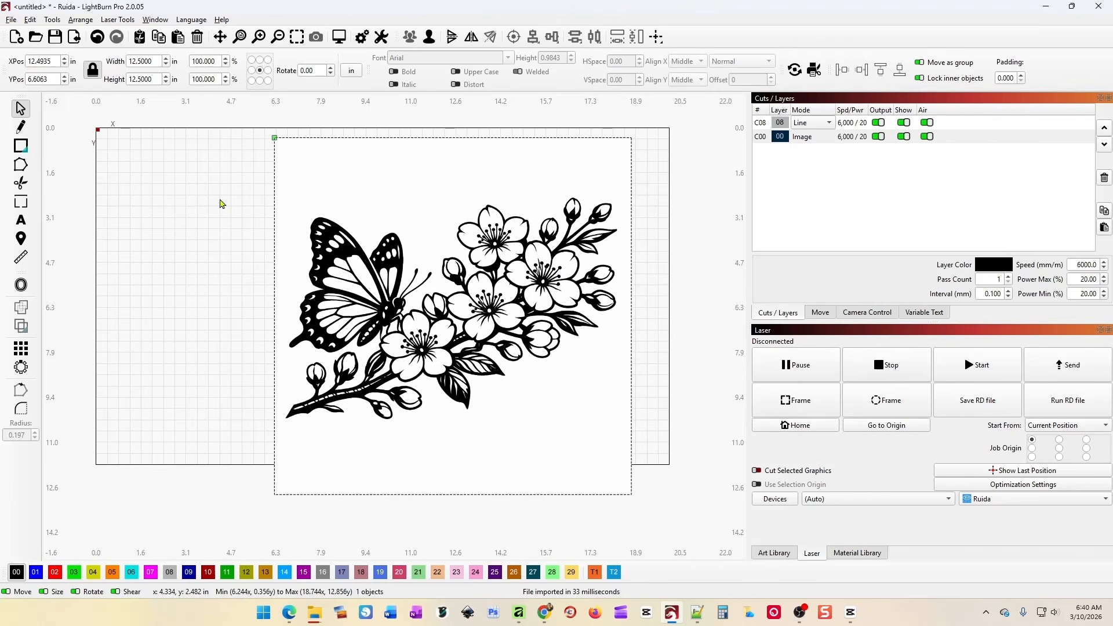
Ungroup the imported SVG, separate the frame rectangle from the butterfly, and put it on red layer 02.
click(460, 201)
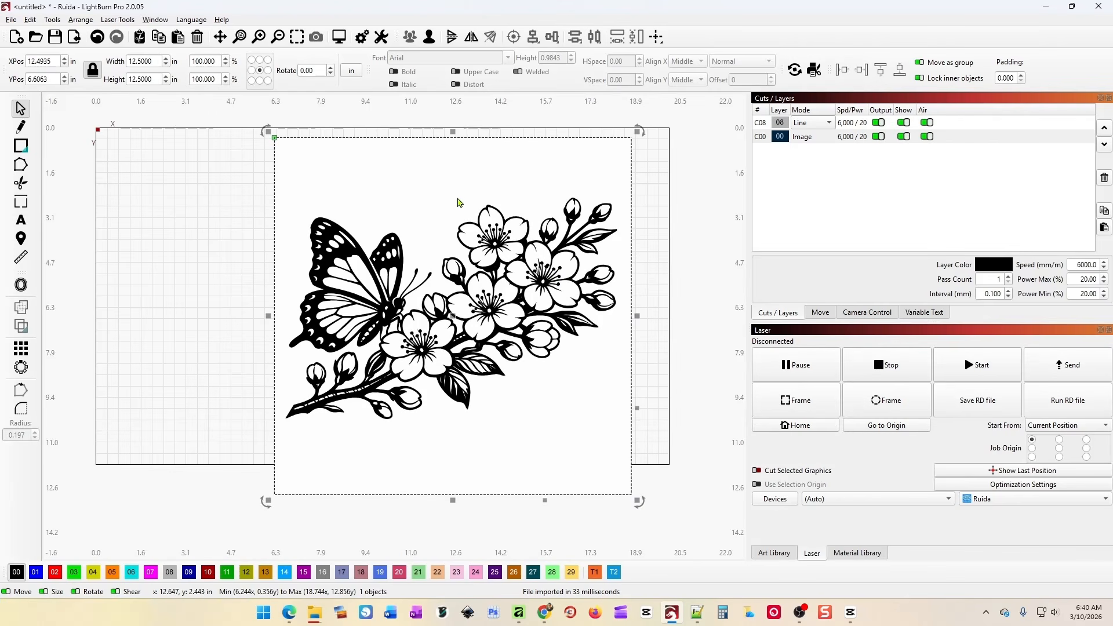
right_click(458, 185)
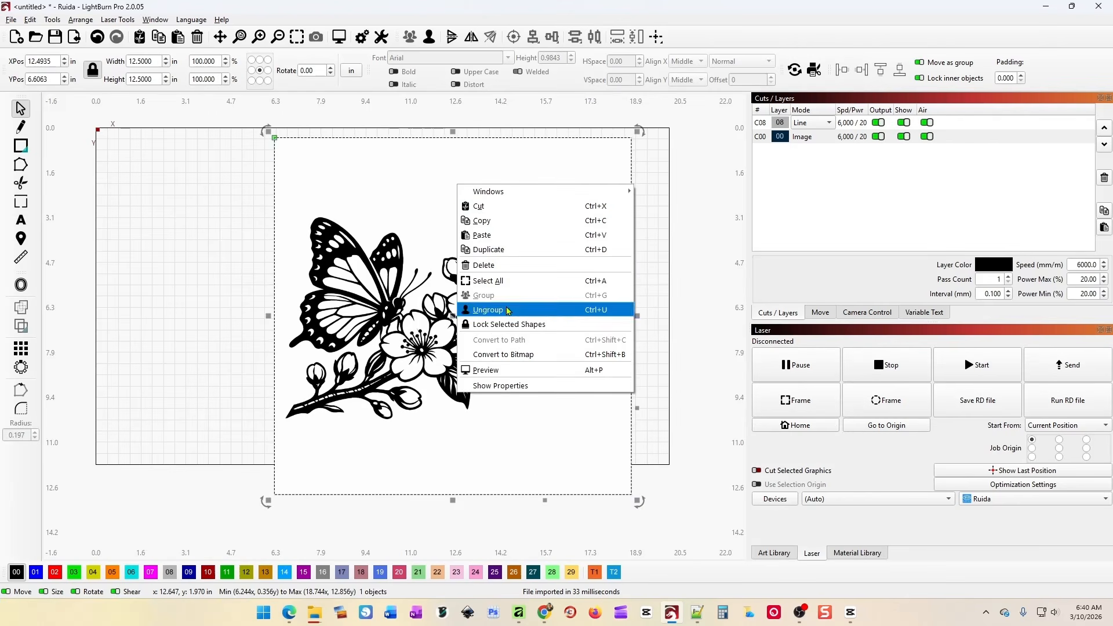
click(506, 310)
click(252, 245)
drag(462, 287, 235, 307)
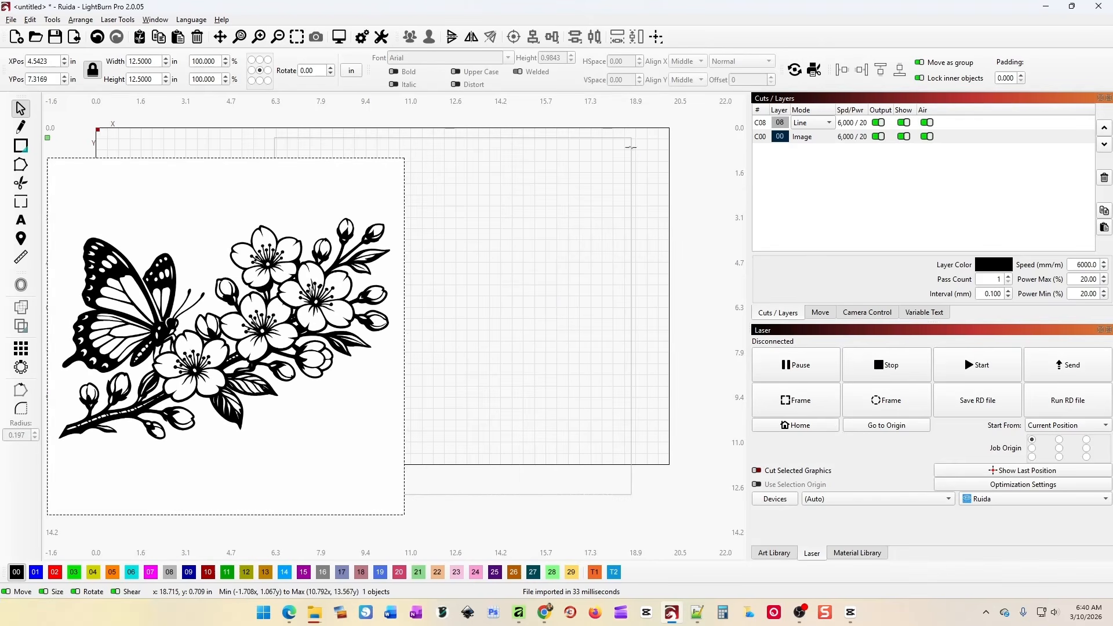
drag(631, 147, 711, 129)
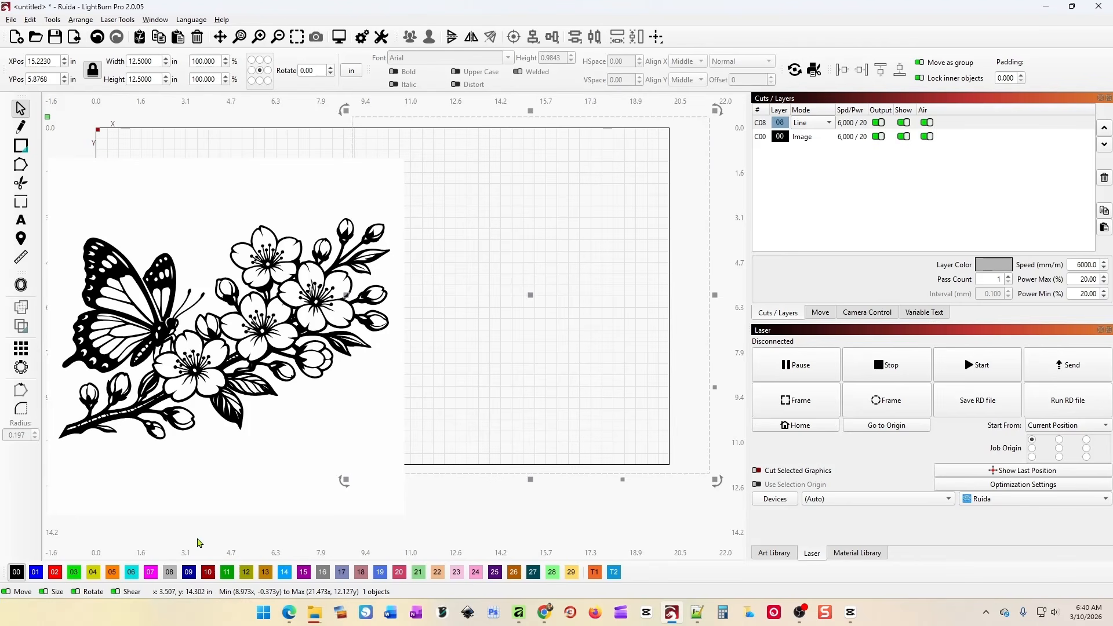
click(56, 572)
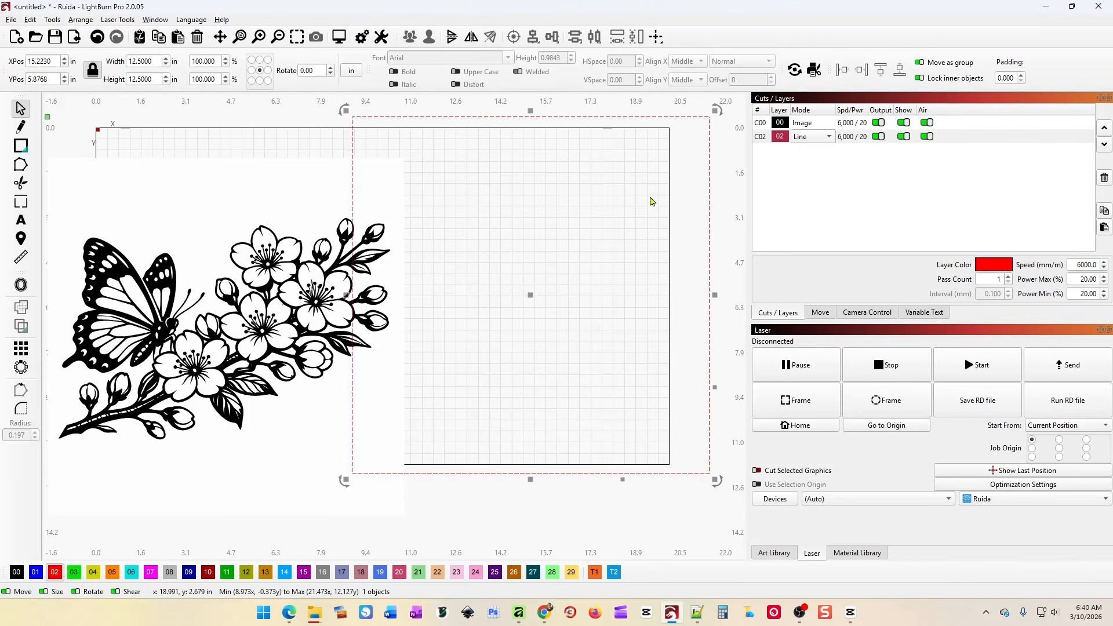
Arrange the red rectangle and butterfly image so the butterfly sits inside the rectangle.
drag(712, 165, 663, 191)
drag(359, 304, 381, 297)
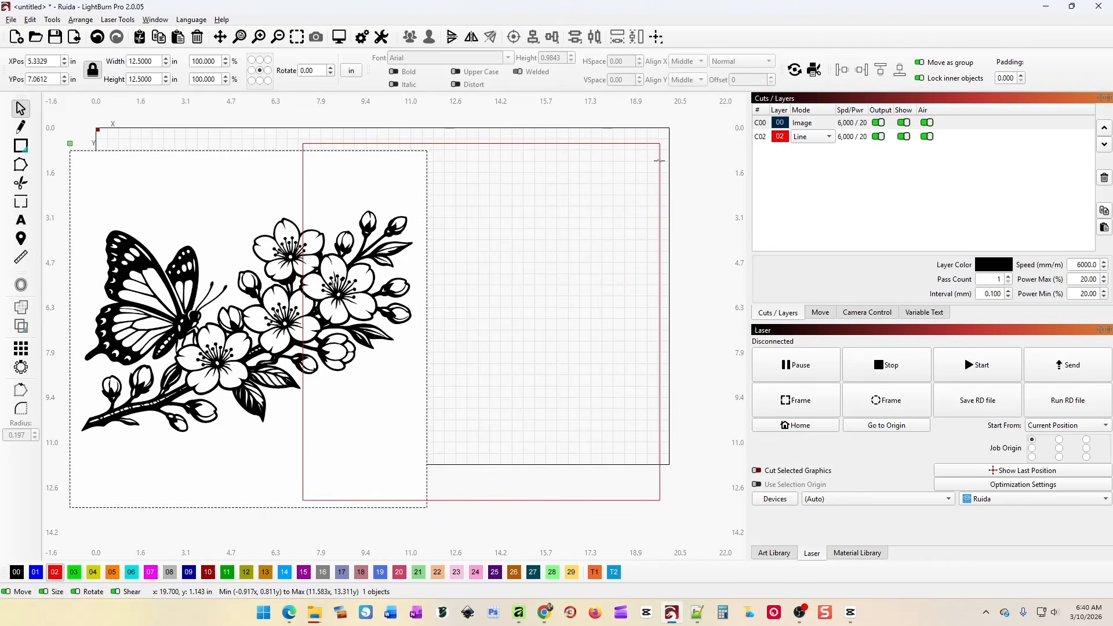
drag(661, 166, 627, 162)
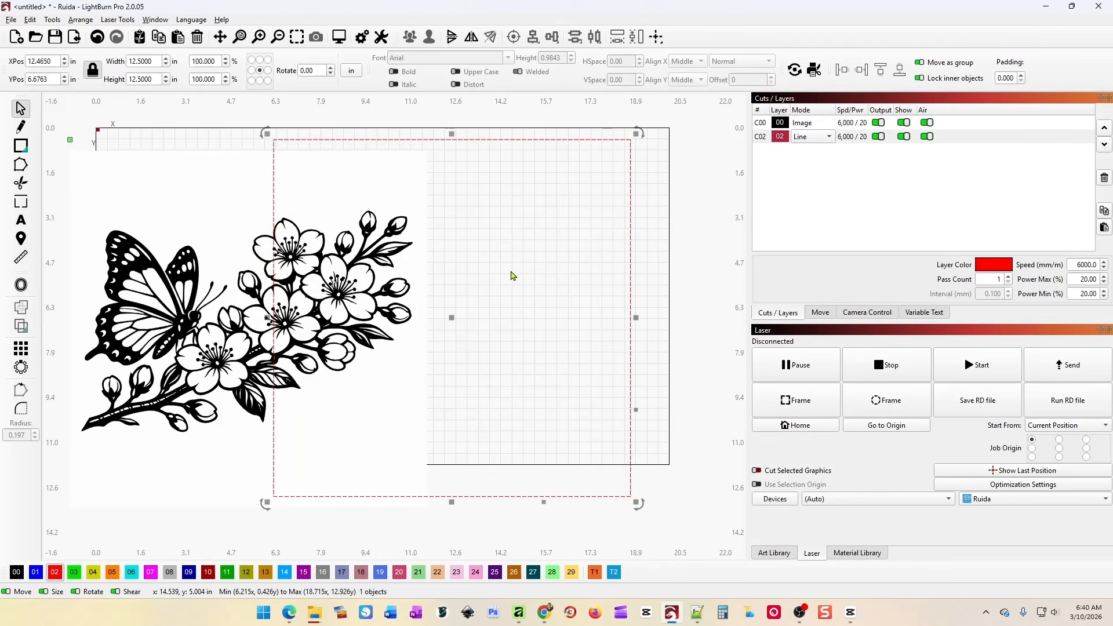
drag(454, 315, 476, 305)
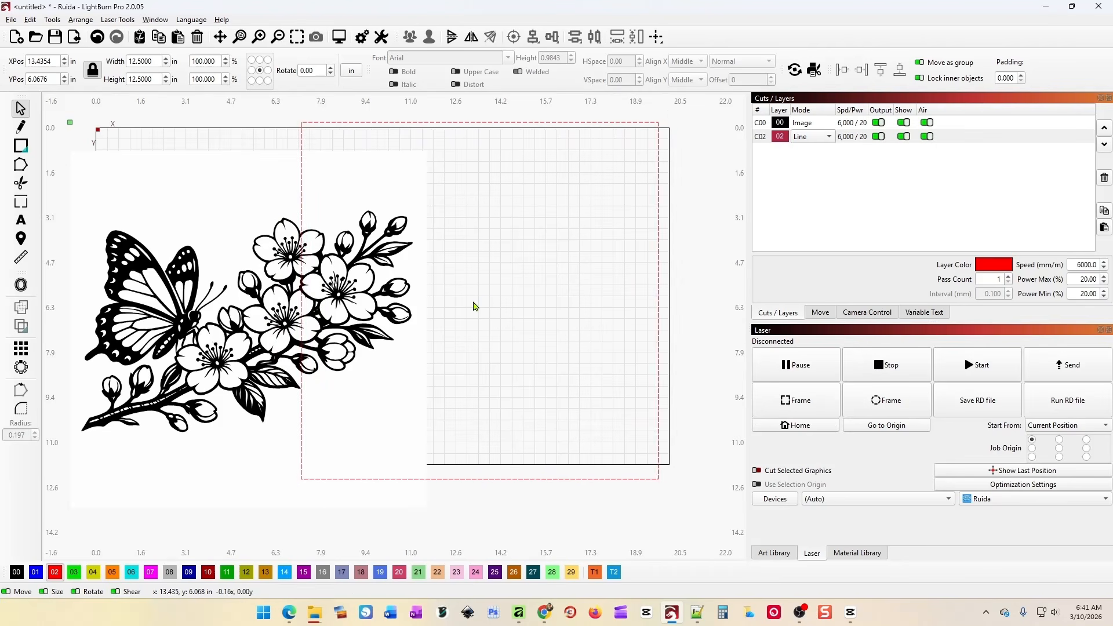
drag(358, 328, 419, 330)
drag(661, 218, 616, 236)
drag(429, 290, 581, 282)
Back in Kittl, duplicate the butterfly image and move the copy left of the original.
click(544, 612)
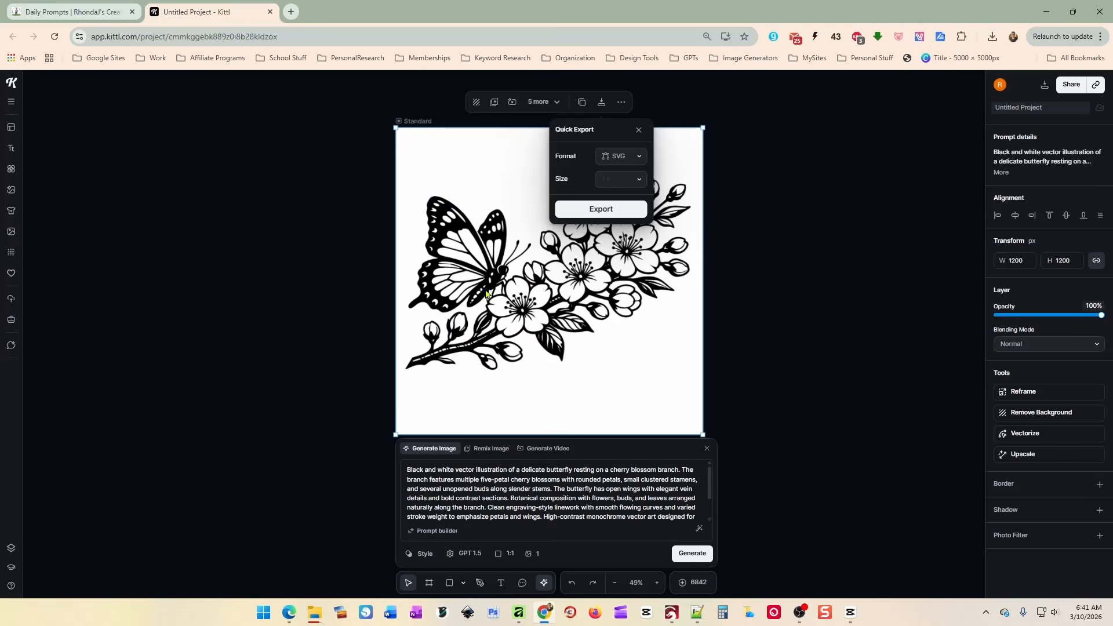
click(712, 269)
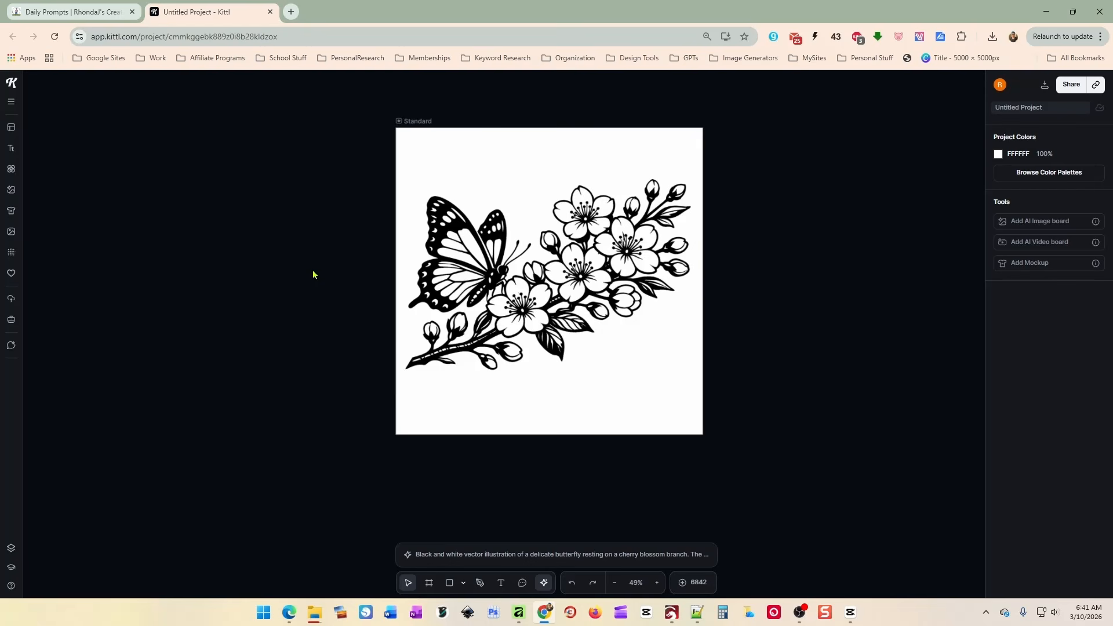
click(566, 266)
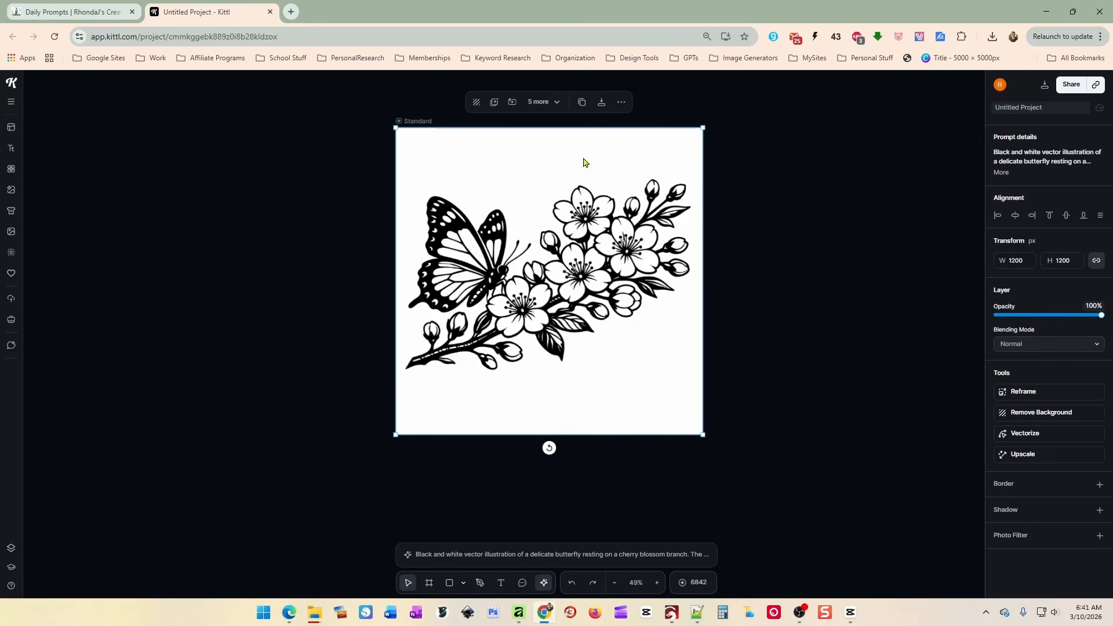
click(583, 102)
drag(618, 290, 285, 289)
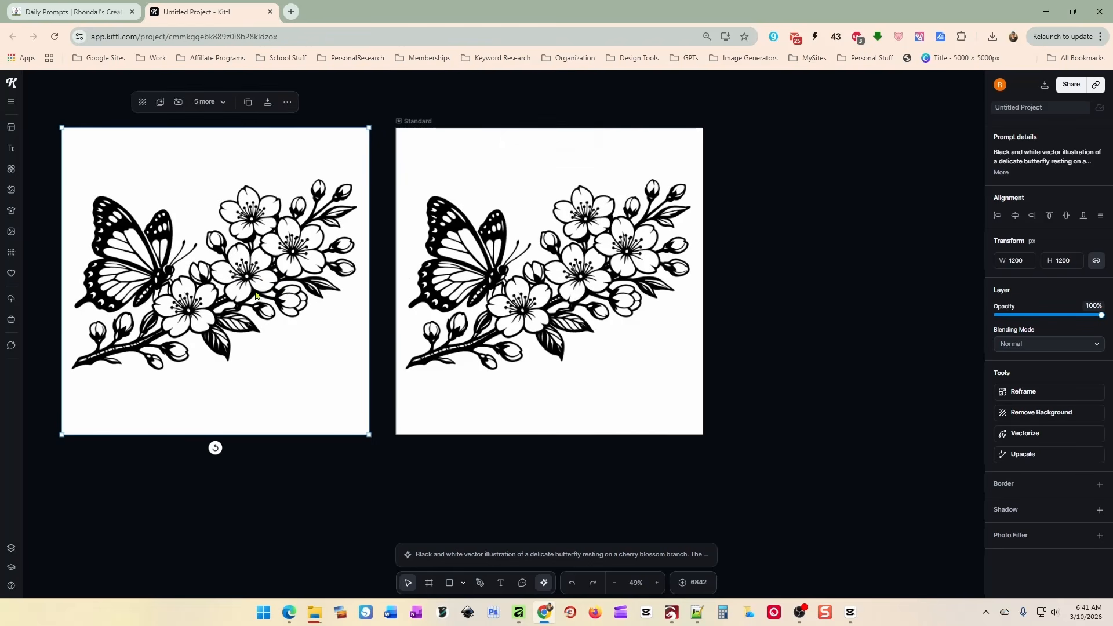
Shrink the right butterfly image to 1133 × 1133 px and centre it on its artboard.
click(493, 226)
drag(396, 129, 413, 145)
drag(564, 288, 555, 281)
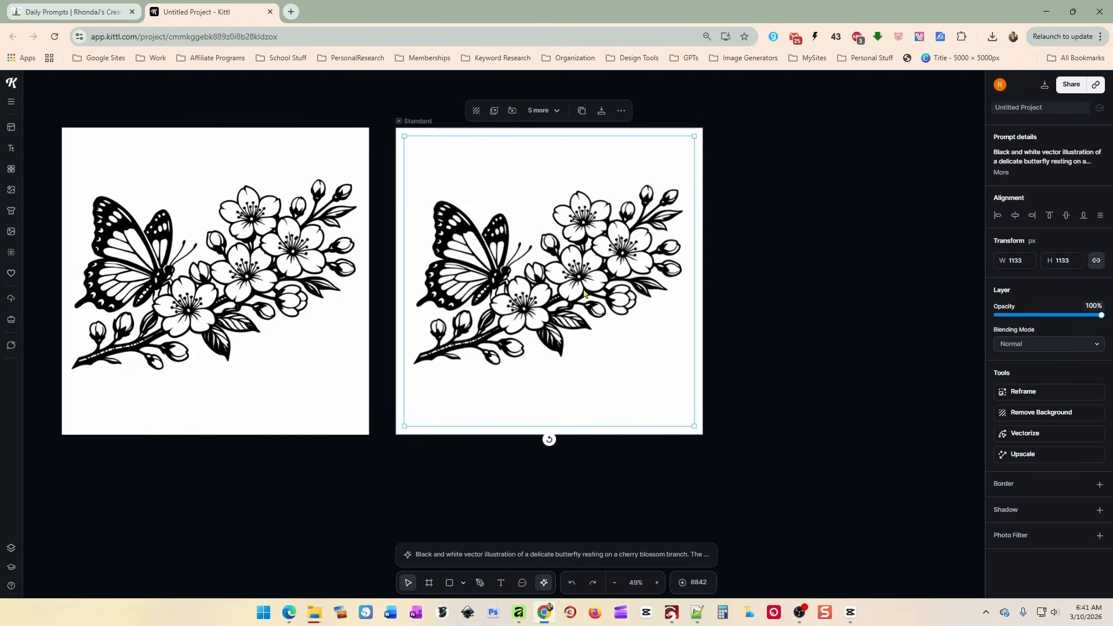
Vectorize the right butterfly image into a black 1051 × 702 px illustration.
click(1046, 436)
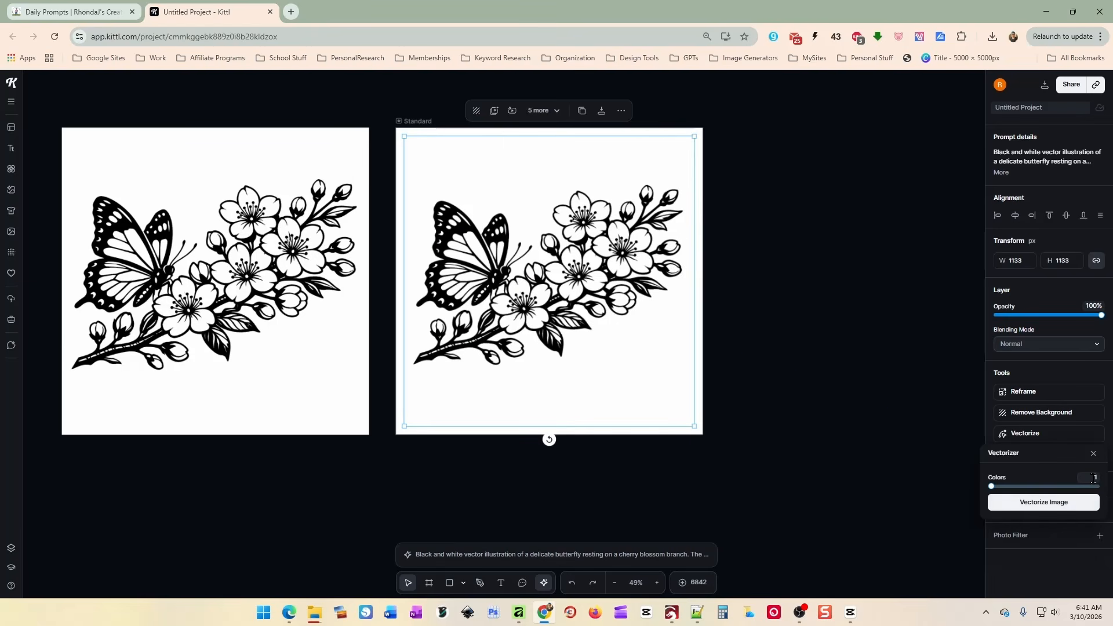
click(1030, 504)
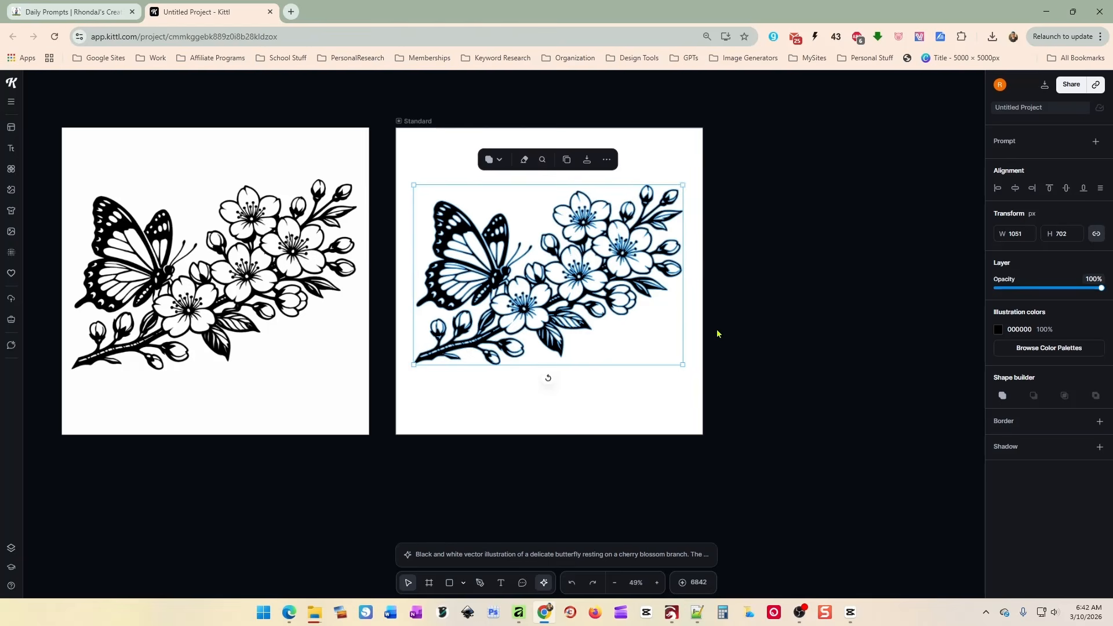
scroll(746, 338, up, 3)
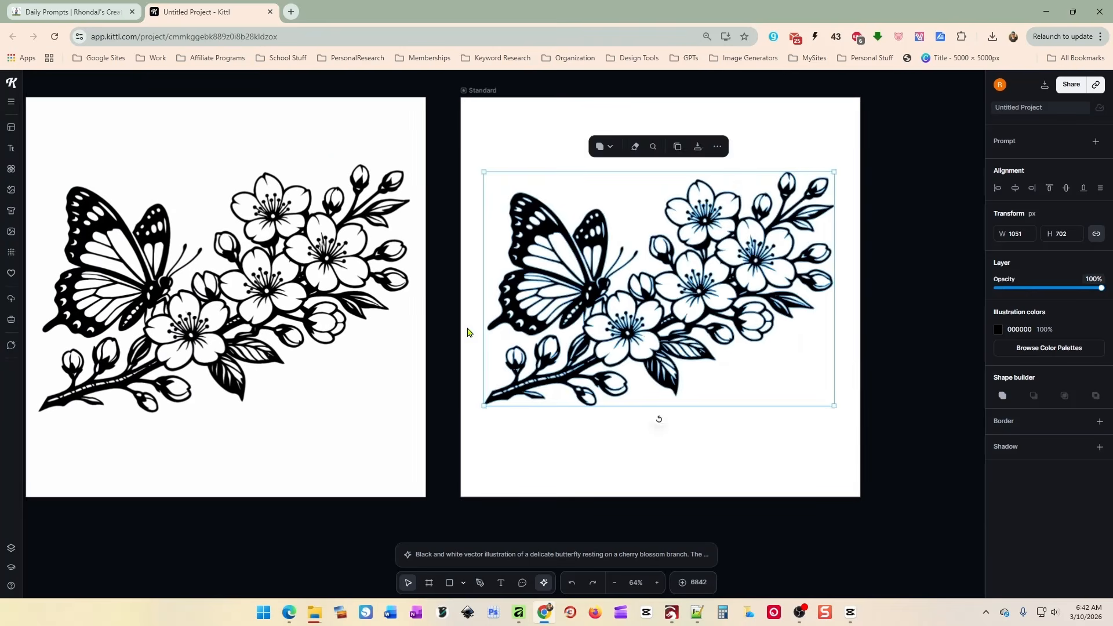
click(322, 274)
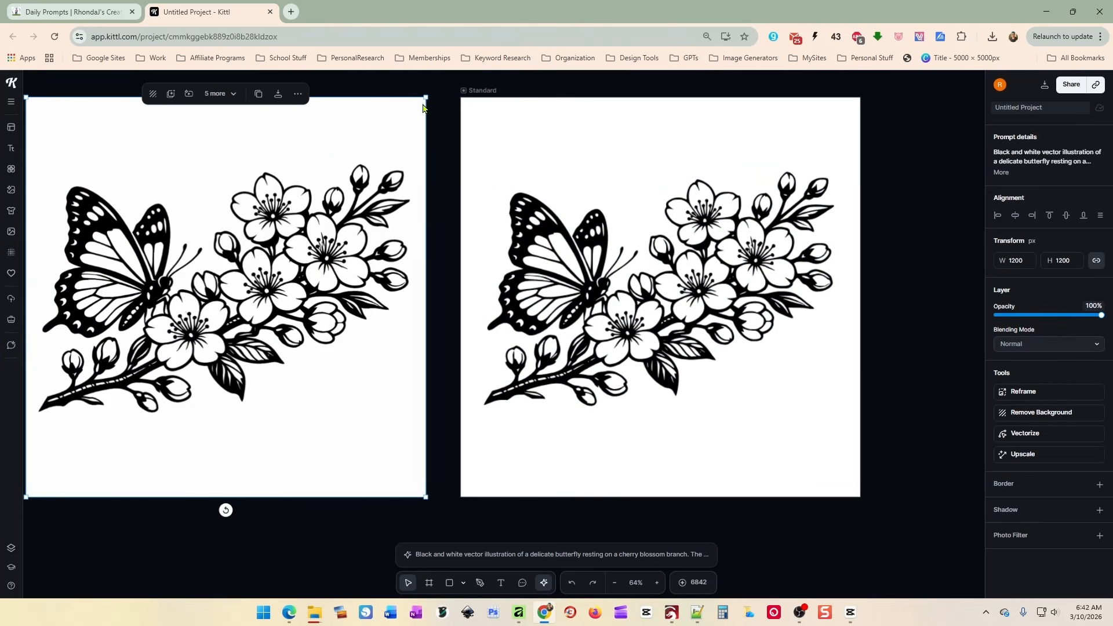
click(552, 227)
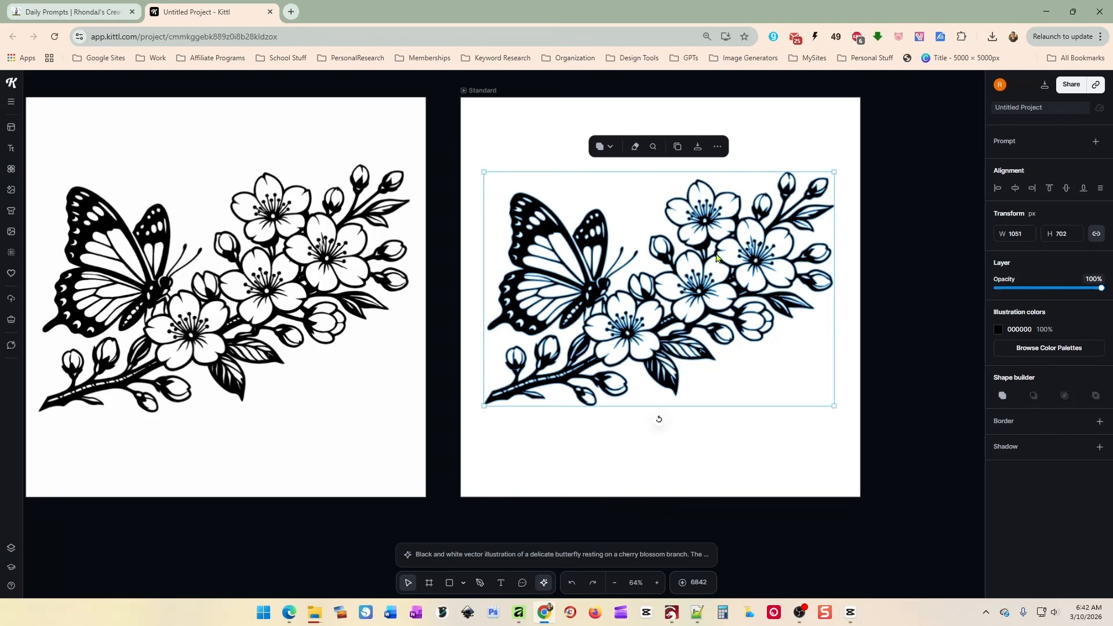
Set the right artboard's background colour to pink.
click(485, 90)
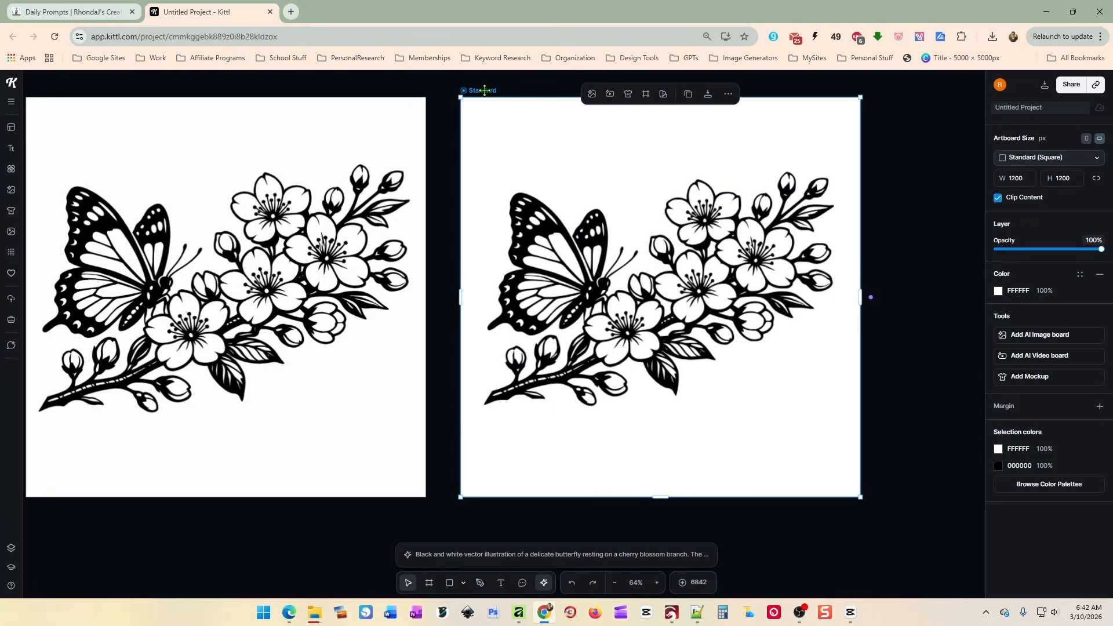
click(998, 291)
drag(903, 346, 883, 316)
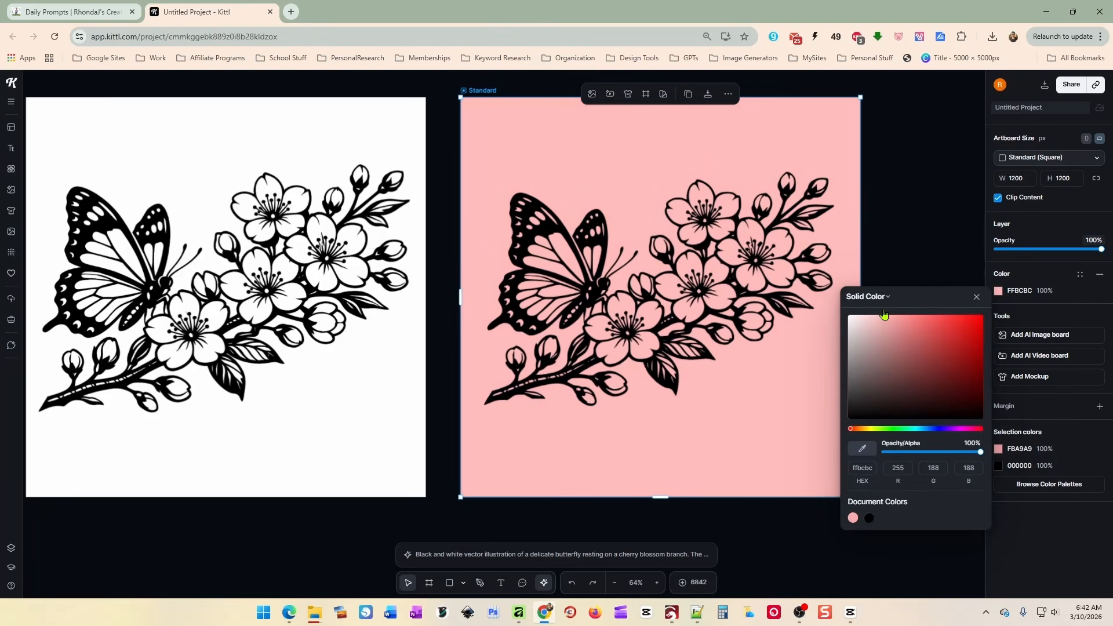
click(884, 203)
Nudge the vectorized illustration slightly up and left on the pink artboard.
drag(743, 265, 733, 252)
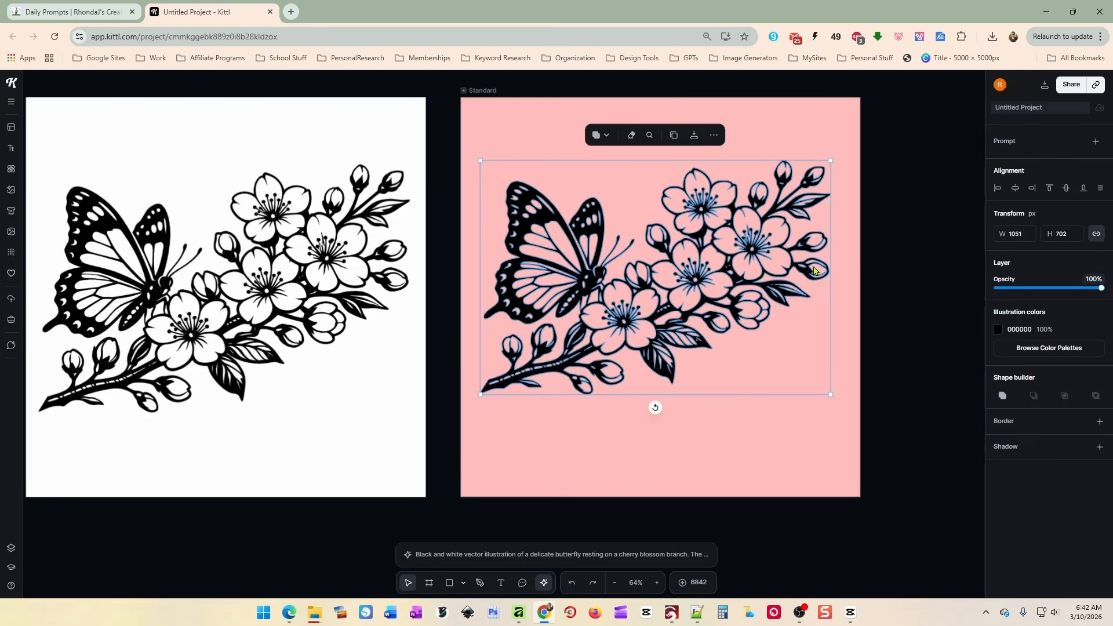
click(881, 283)
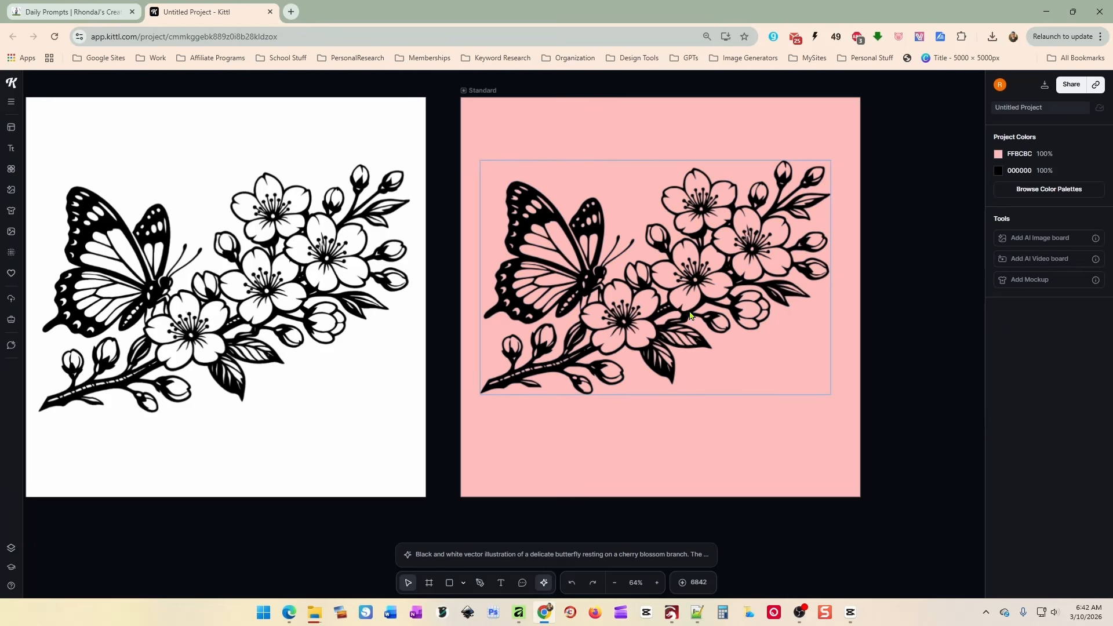
click(650, 335)
scroll(710, 222, up, 3)
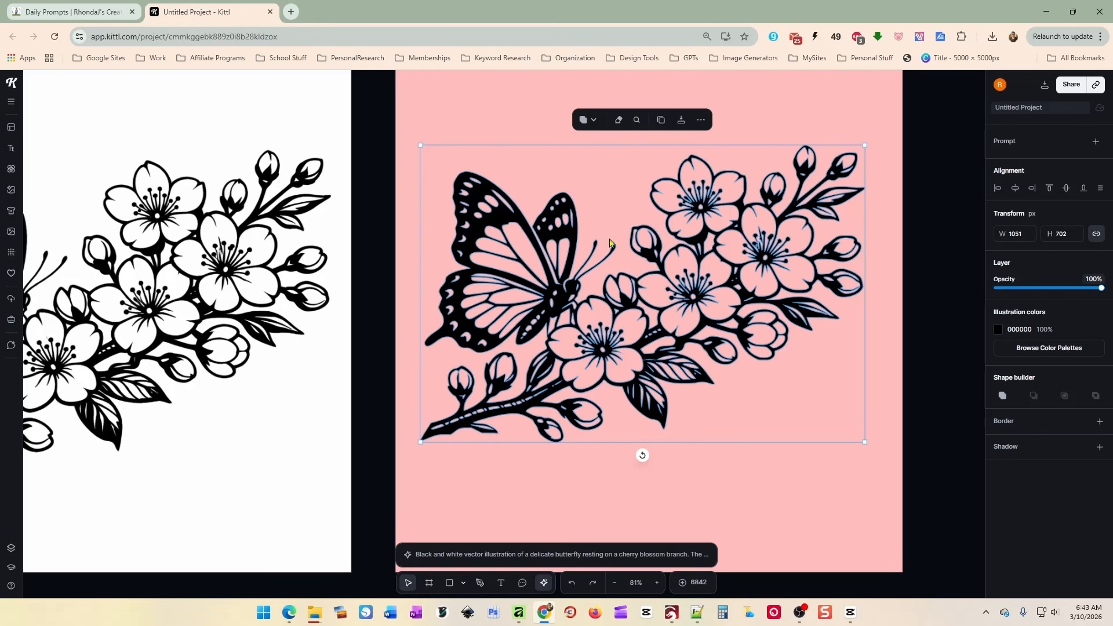
Delete the stray anchor point that forms a spike in the vector illustration.
double_click(652, 259)
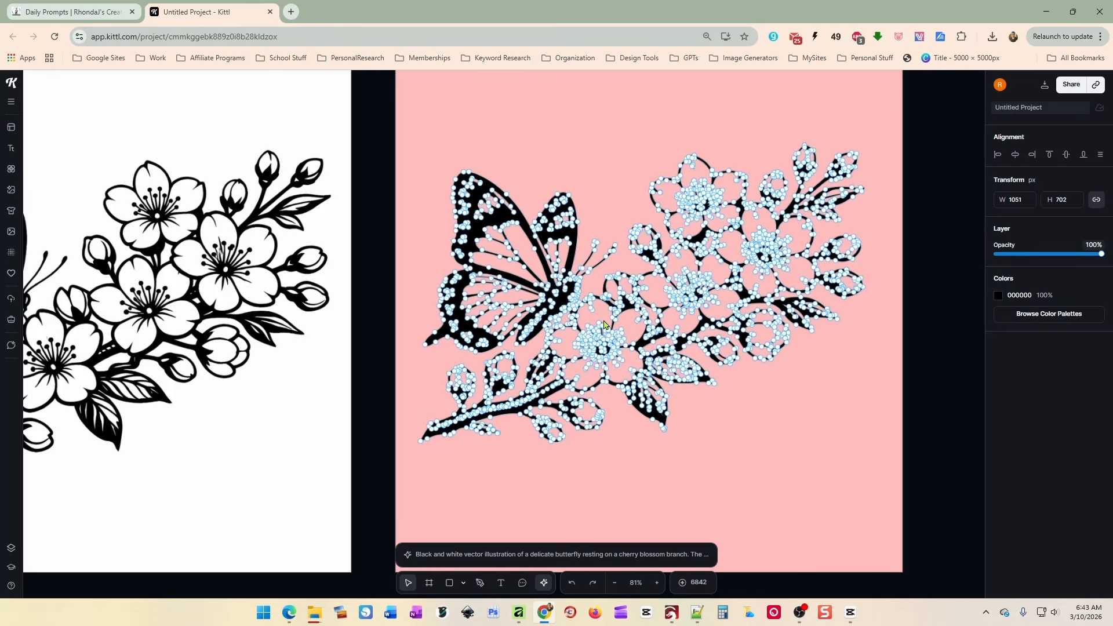
scroll(726, 387, up, 4)
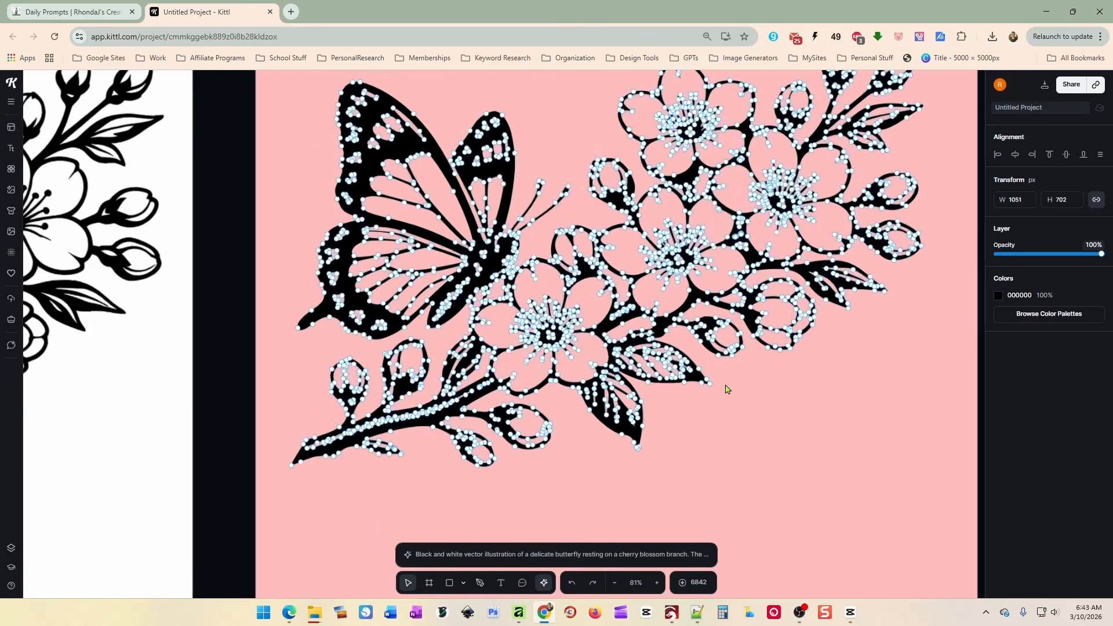
scroll(726, 387, up, 6)
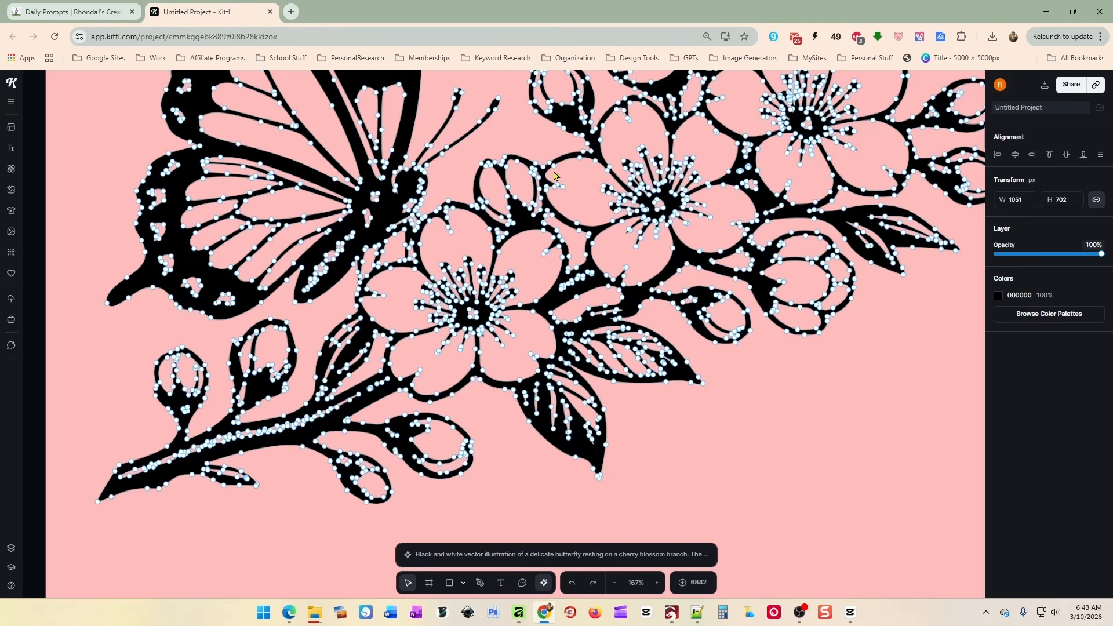
drag(548, 175, 558, 192)
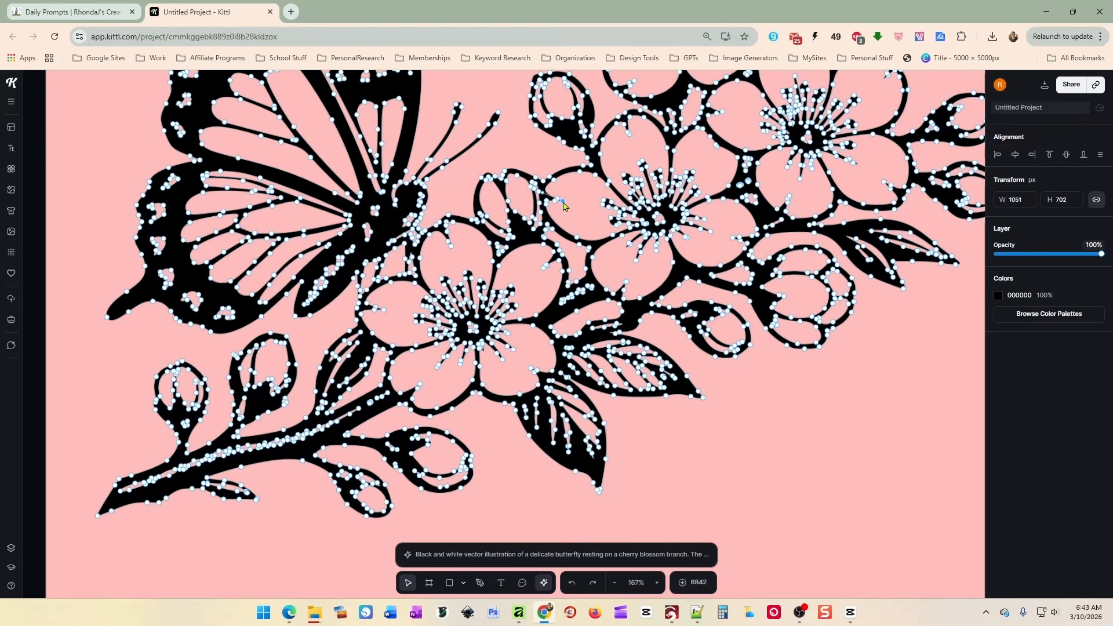
key(Delete)
key(Delete)
key(Escape)
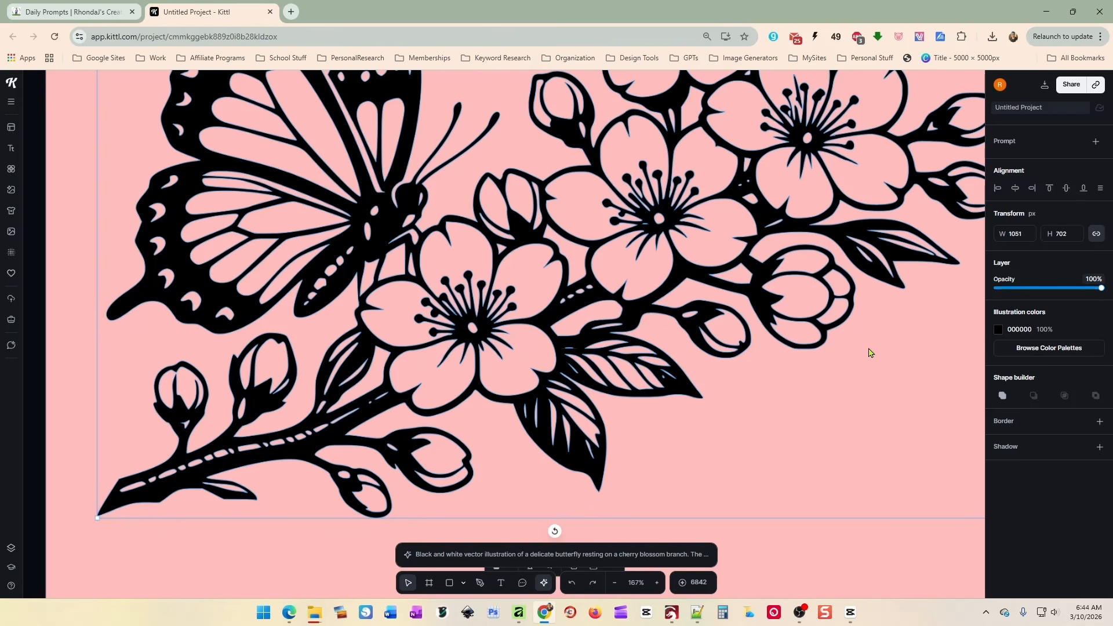
Check the upper wings' anchor points, then nudge the whole illustration slightly up and right.
scroll(871, 353, up, 1)
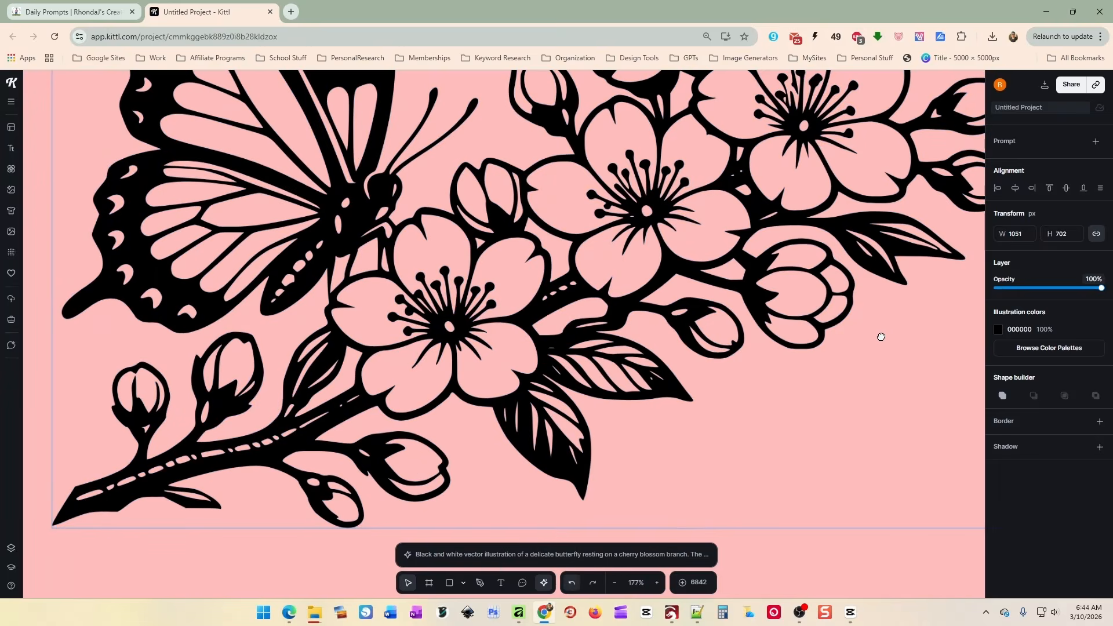
drag(879, 333, 807, 529)
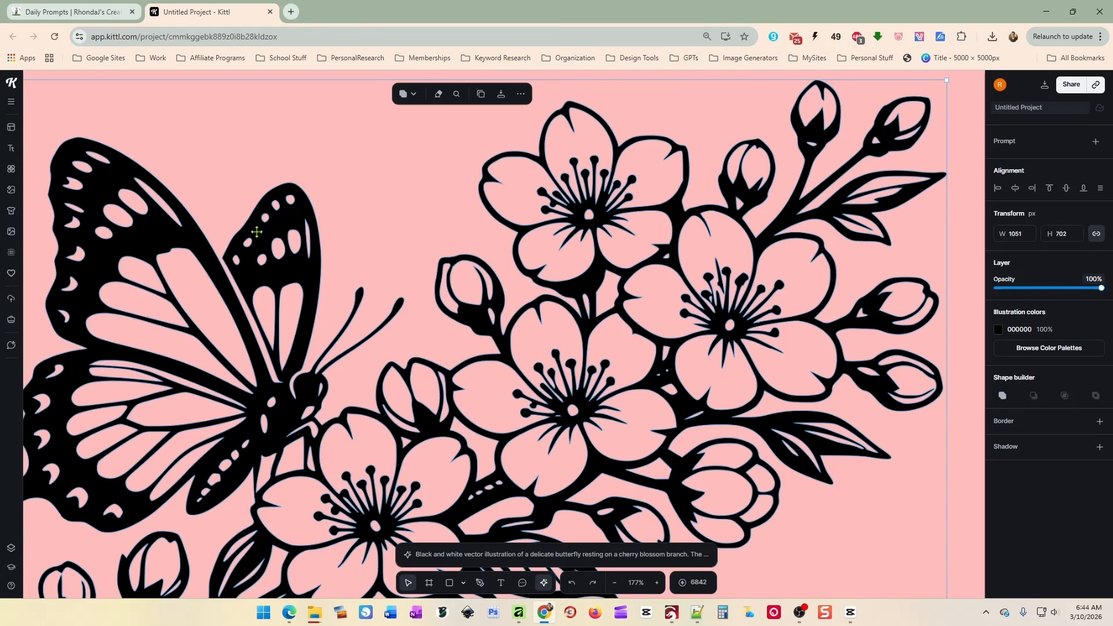
double_click(301, 210)
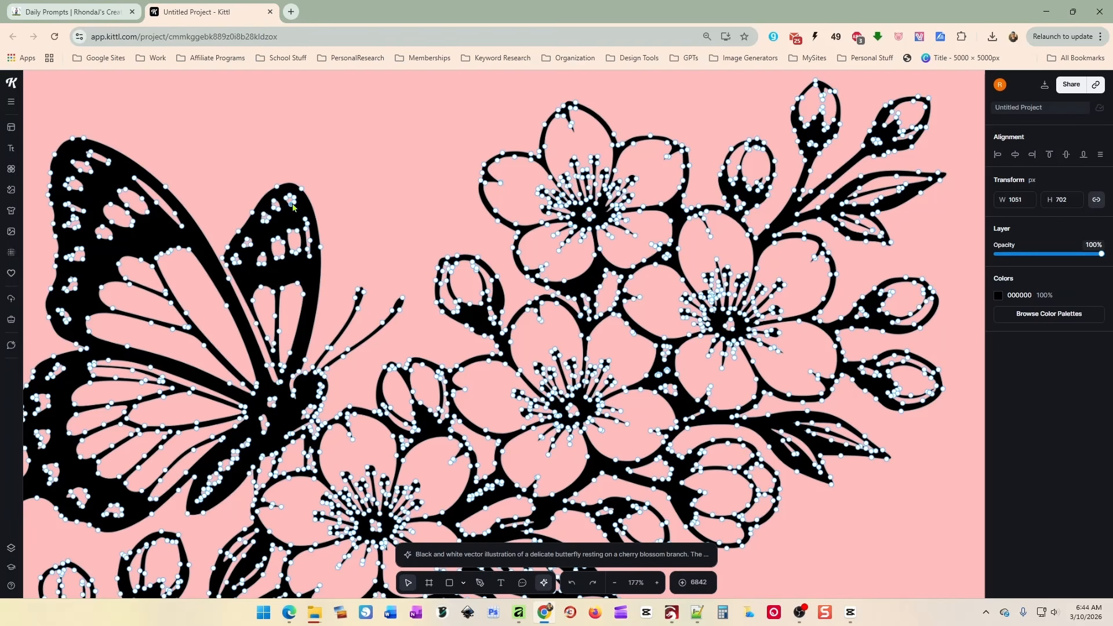
key(Escape)
mouse_move(287, 205)
mouse_down()
mouse_move(284, 215)
mouse_move(298, 193)
mouse_up()
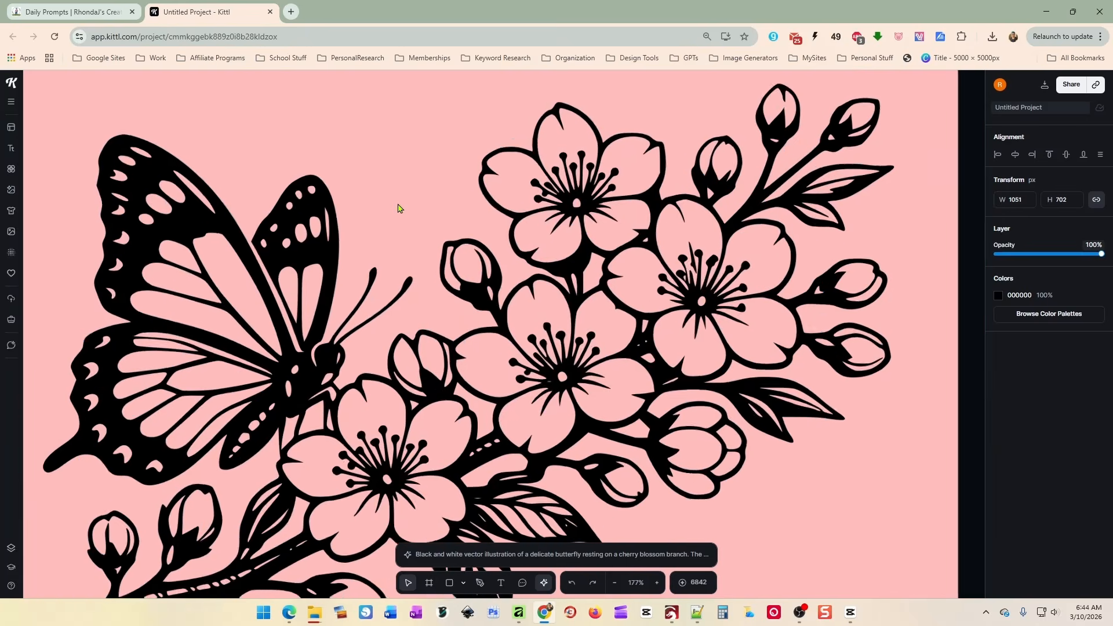
Move the original image on the white artboard right and slightly down.
scroll(398, 207, down, 5)
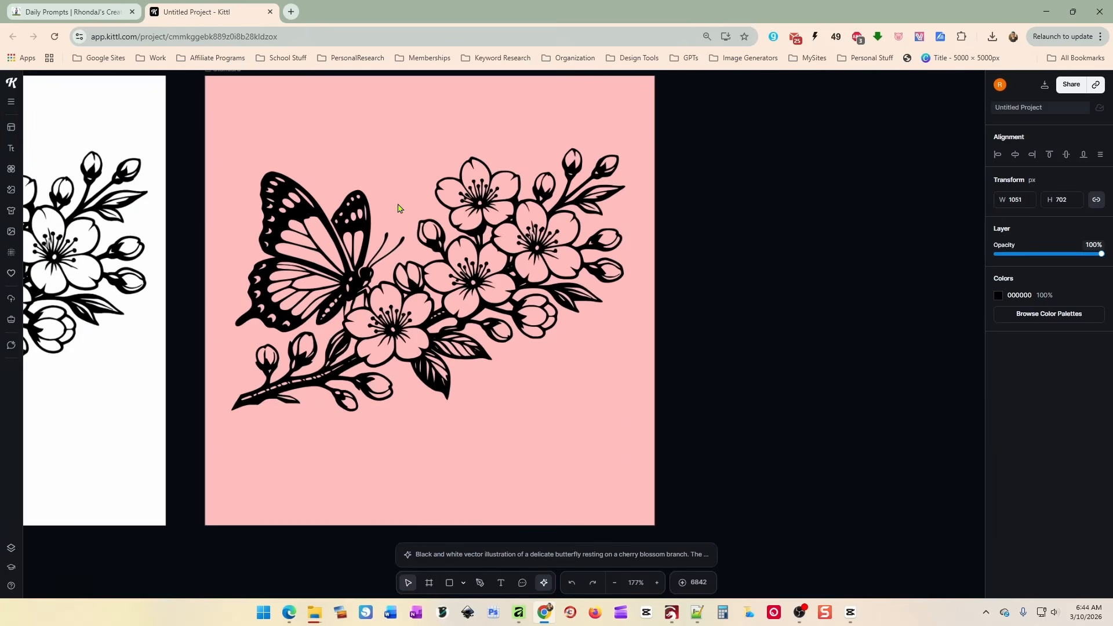
click(424, 447)
drag(377, 455, 632, 452)
click(235, 267)
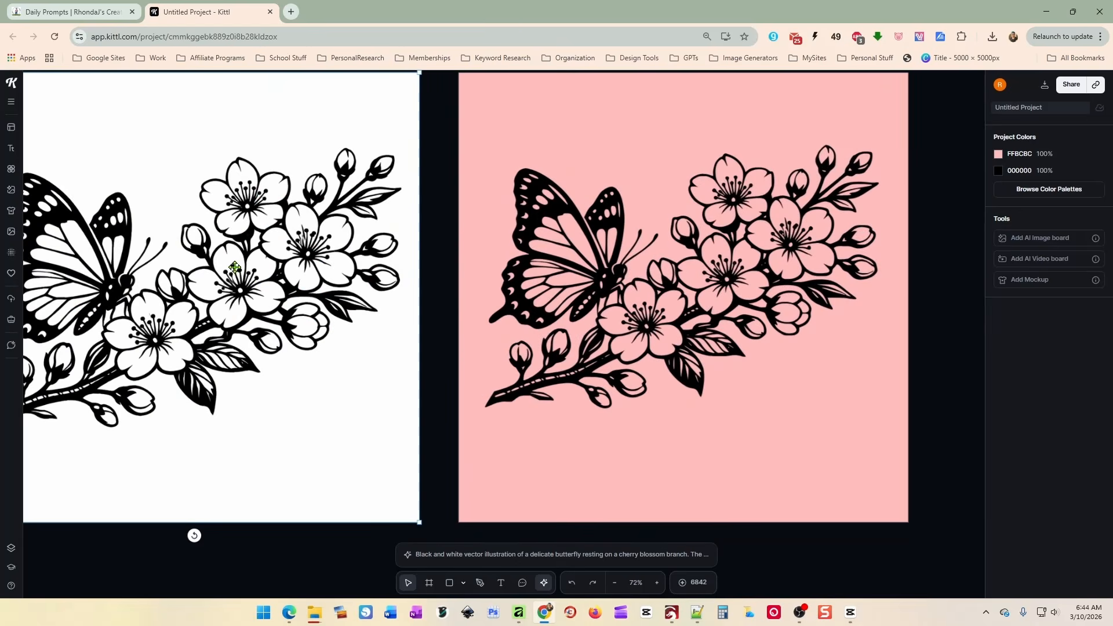
drag(234, 267, 277, 259)
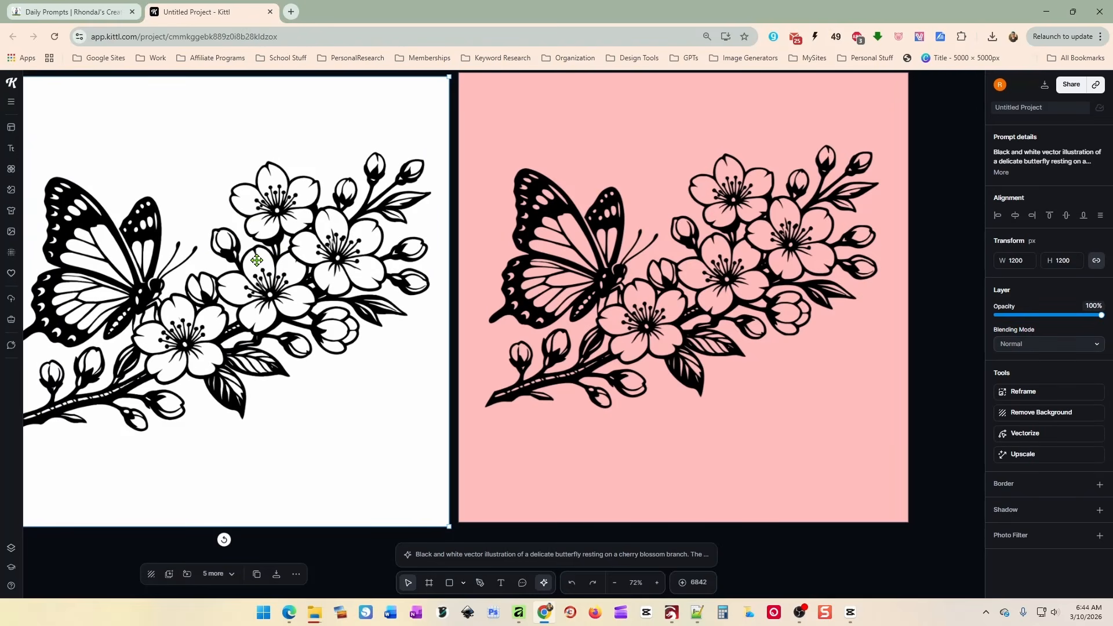
click(632, 301)
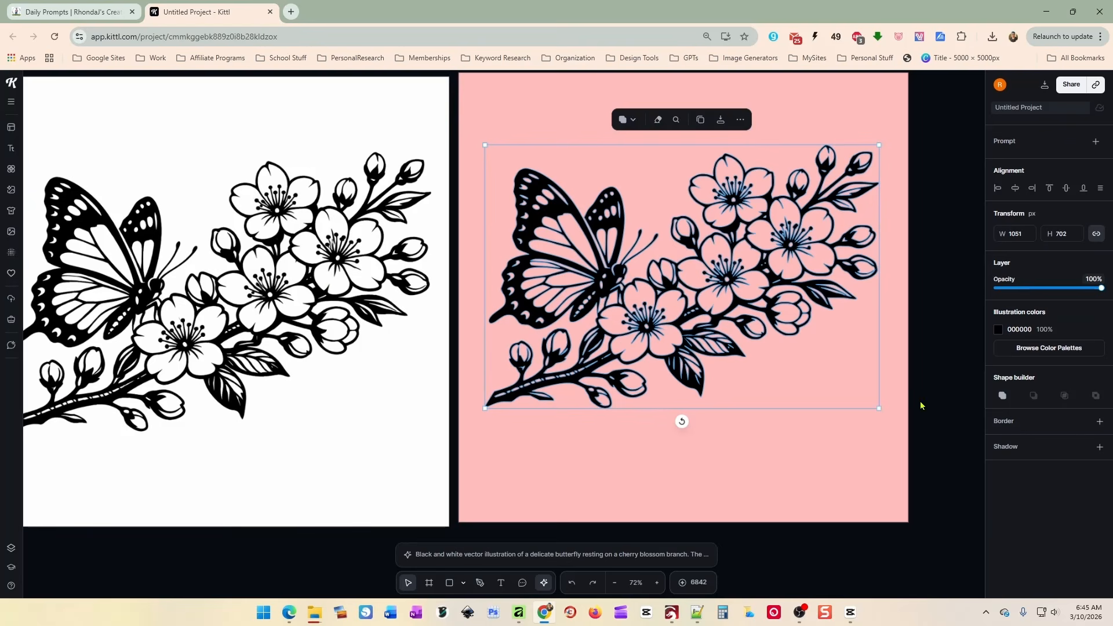
Export the illustration as SVG over butterflySVG.svg, then shift the butterfly image left in LightBurn.
click(721, 121)
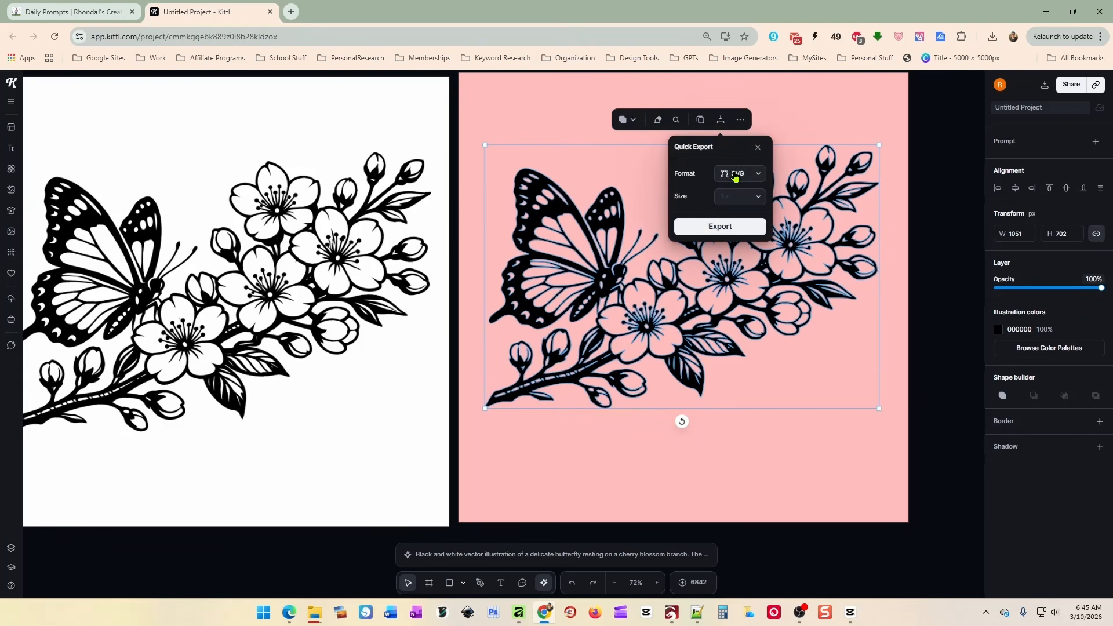
click(720, 226)
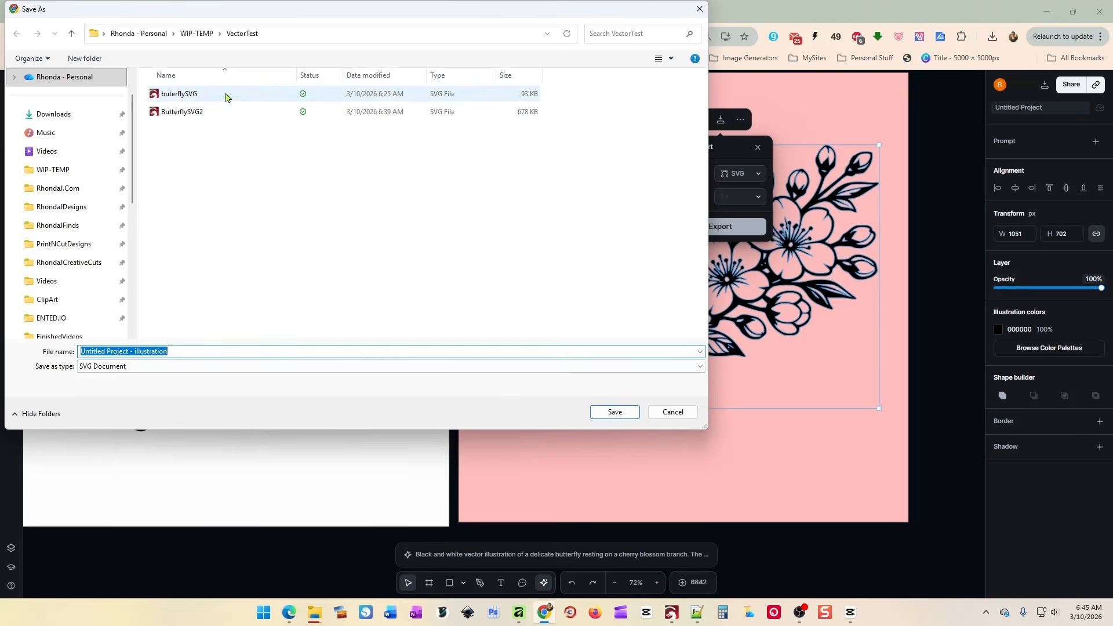
double_click(226, 96)
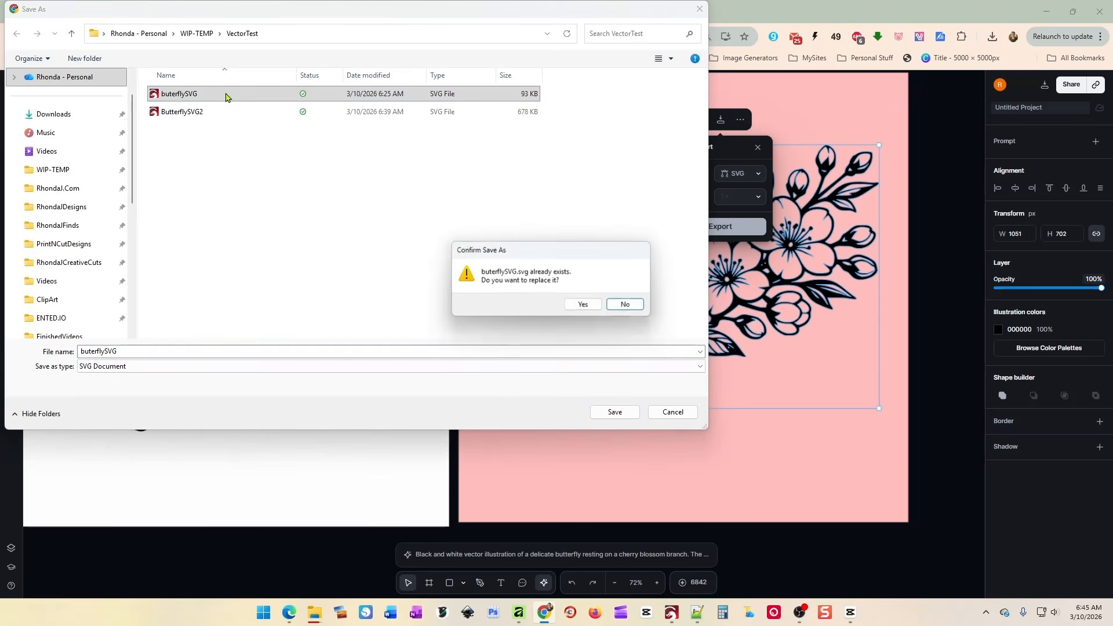
click(582, 304)
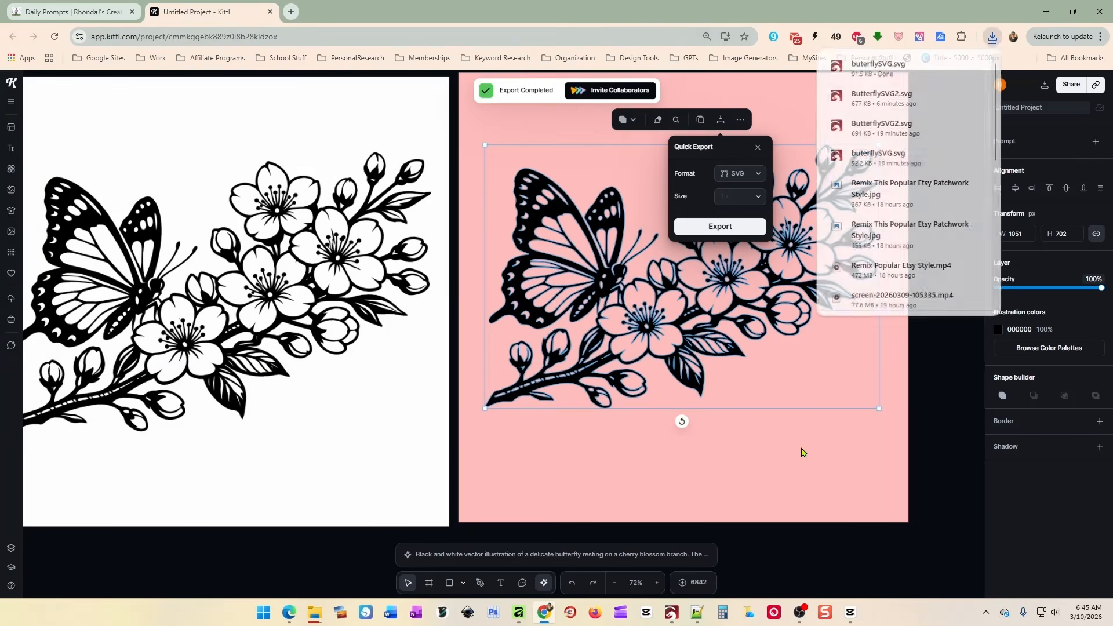
click(671, 613)
mouse_move(572, 341)
mouse_down()
mouse_move(342, 303)
mouse_move(536, 360)
mouse_move(550, 340)
mouse_up()
Shrink the original image and its frame together to about 8 inches and reposition them.
drag(221, 120, 637, 472)
drag(566, 428, 388, 400)
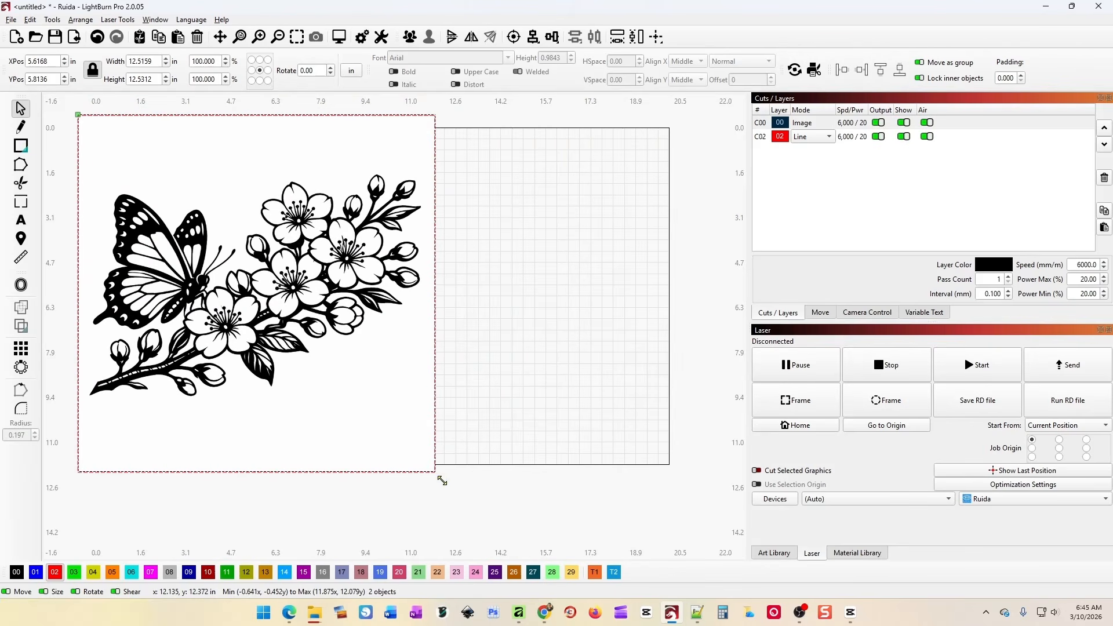
drag(442, 481, 306, 343)
drag(241, 298, 275, 337)
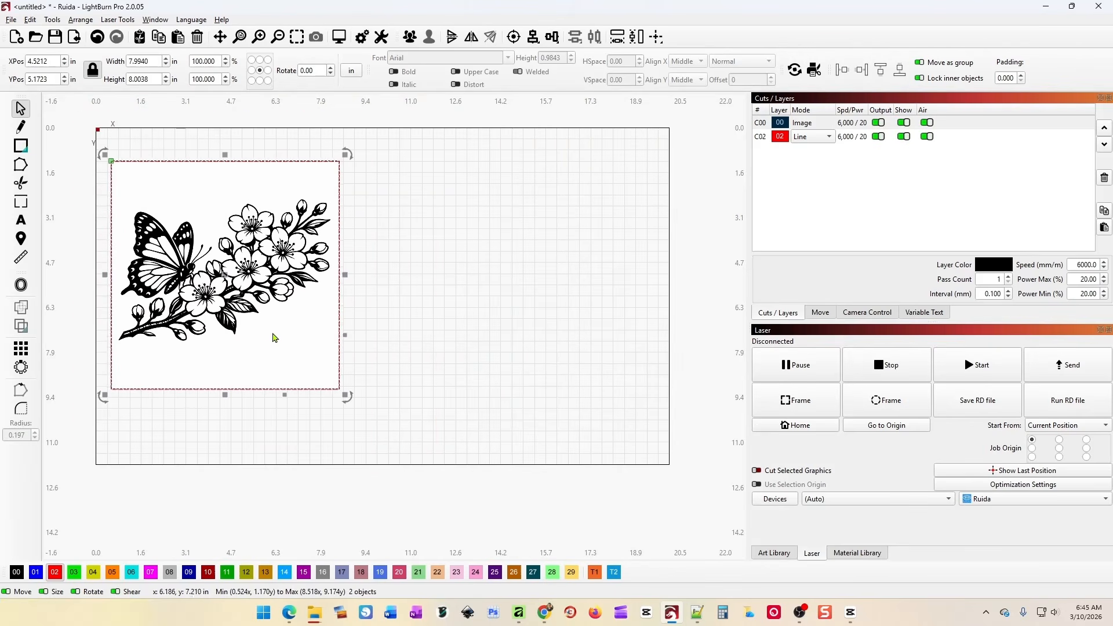
Import the exported SVG beside the image on the 00 Fill layer and ungroup it.
drag(1112, 191, 517, 290)
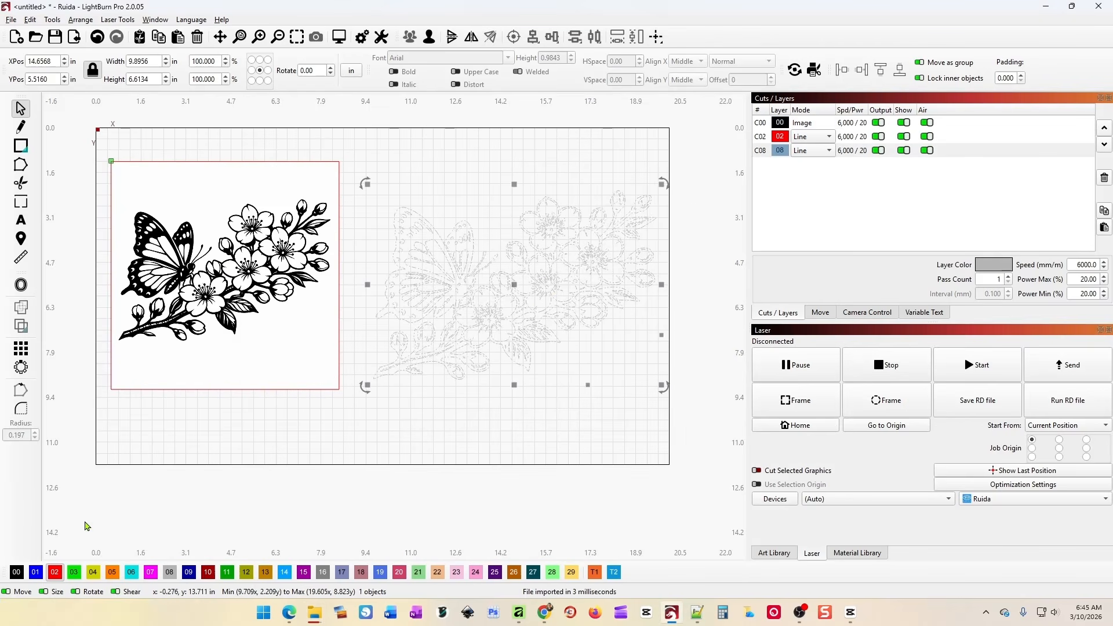
click(17, 573)
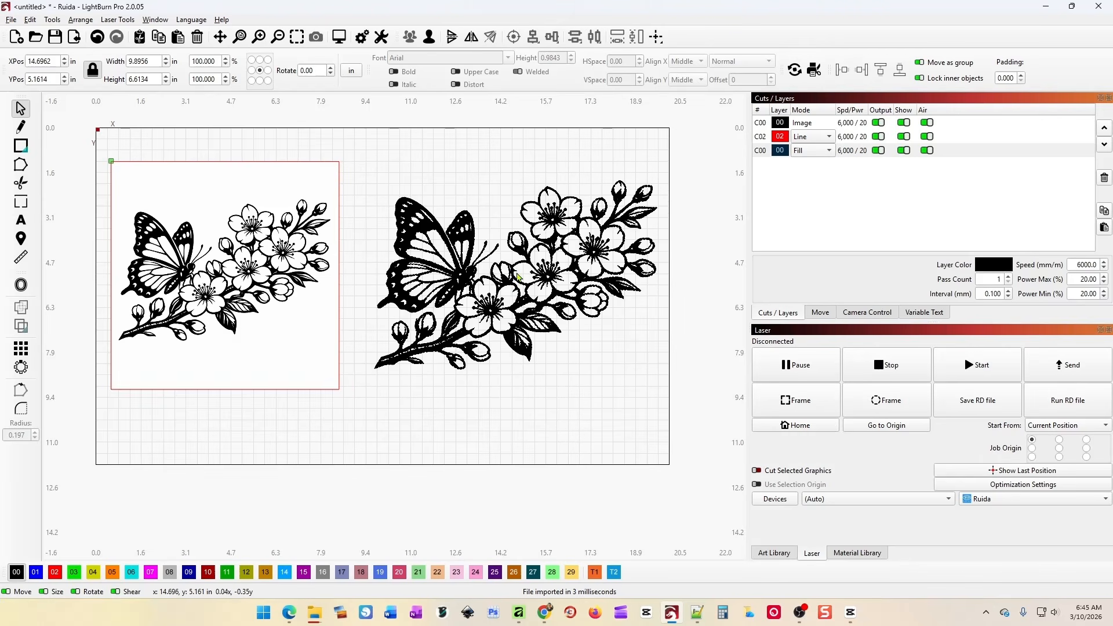
drag(576, 363, 570, 346)
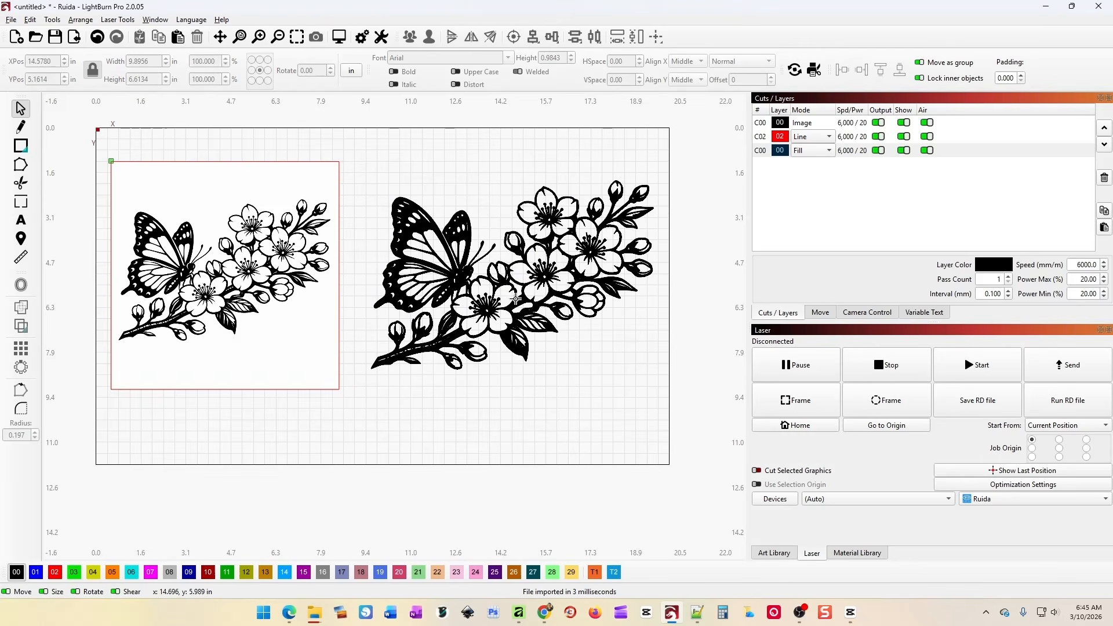
mouse_move(516, 299)
mouse_down()
mouse_move(515, 312)
mouse_move(522, 293)
mouse_move(534, 300)
mouse_up()
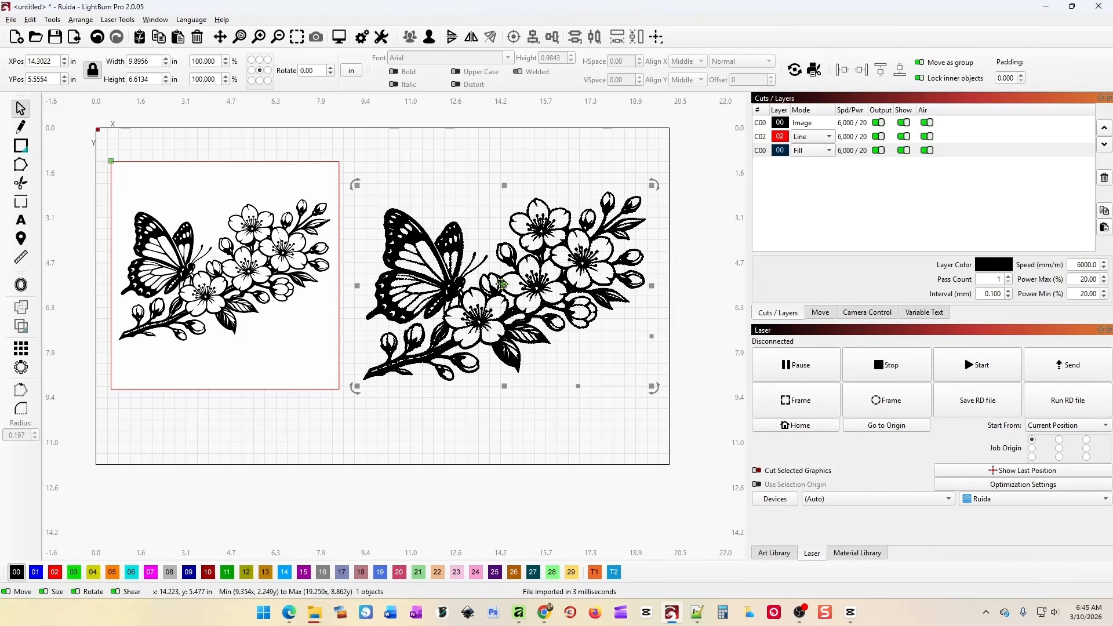
mouse_move(502, 284)
mouse_down()
mouse_move(505, 275)
mouse_move(490, 277)
mouse_move(505, 276)
mouse_up()
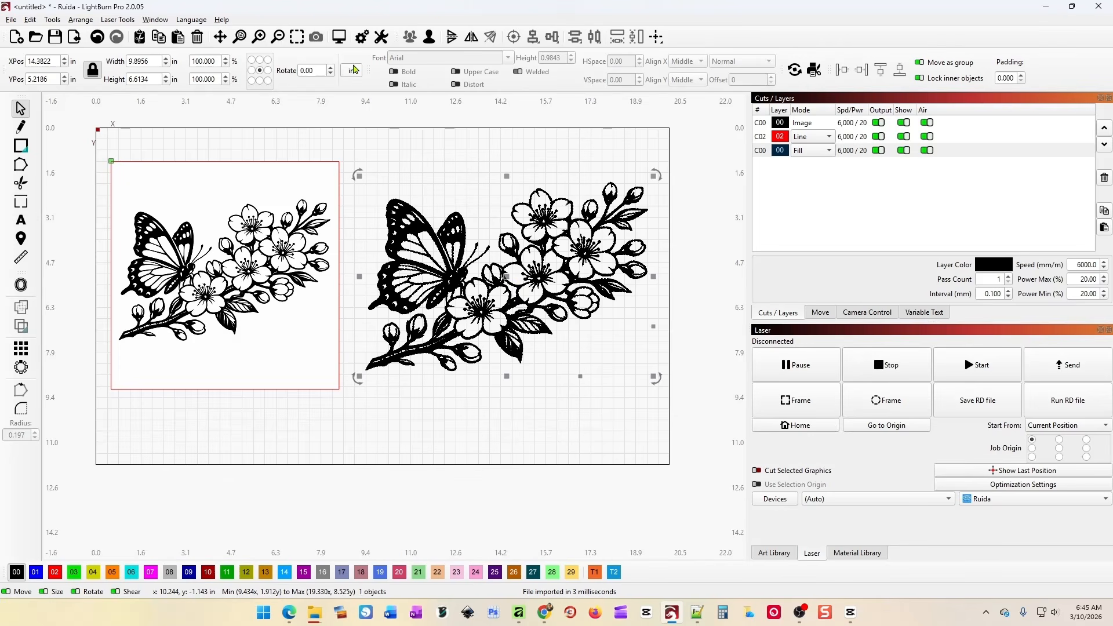
right_click(498, 251)
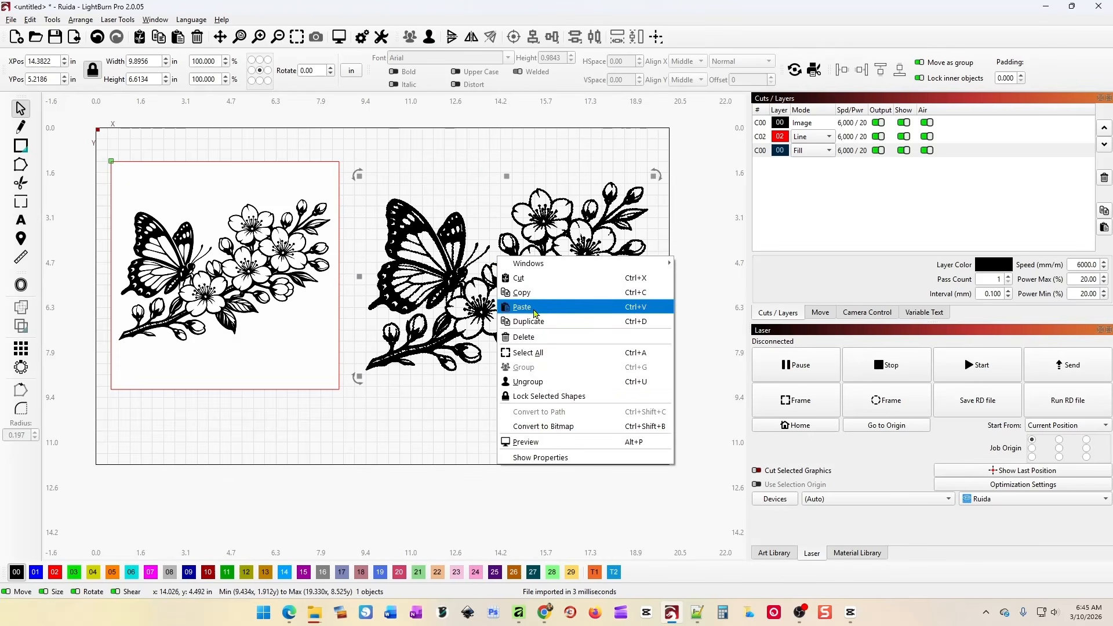
click(561, 384)
click(486, 414)
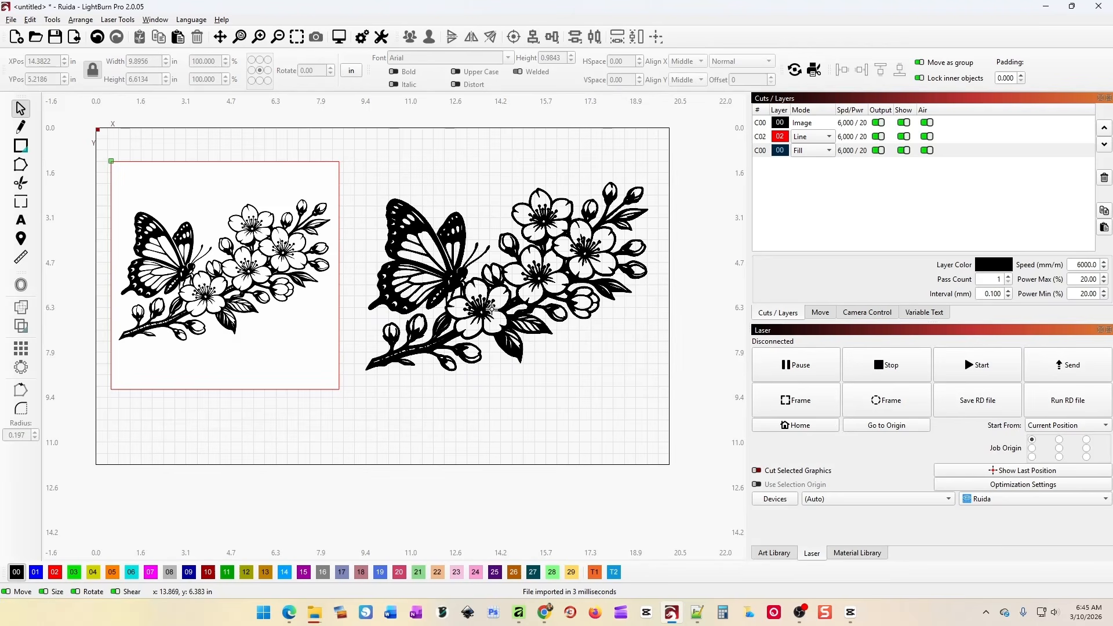
Undo the stray piece move and the black silhouette, keeping only the traced art.
drag(519, 360, 580, 516)
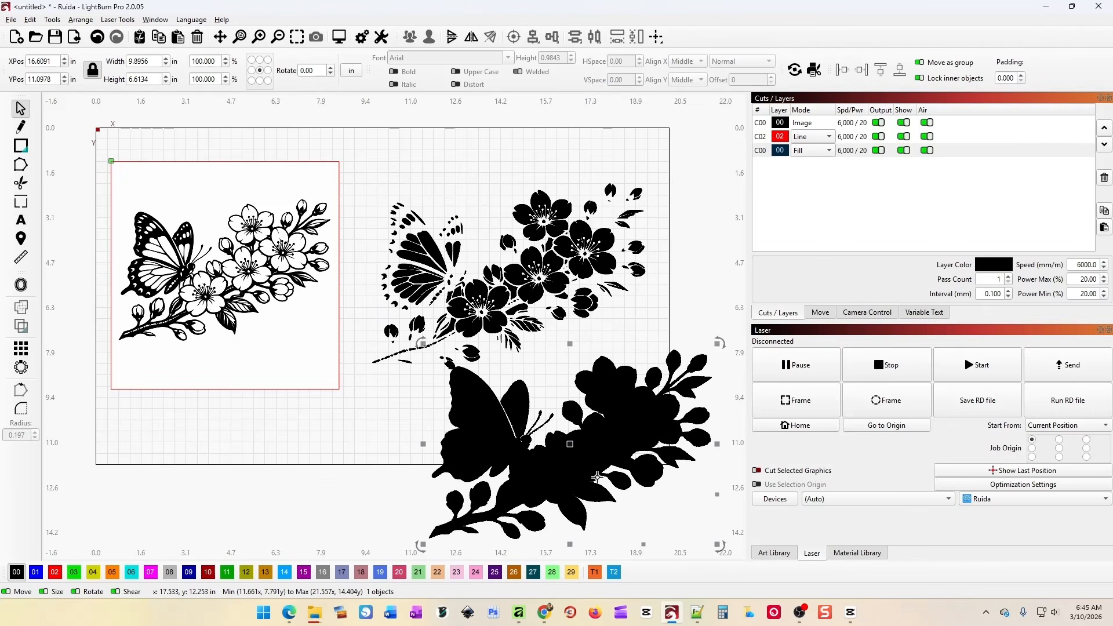
click(98, 39)
click(358, 154)
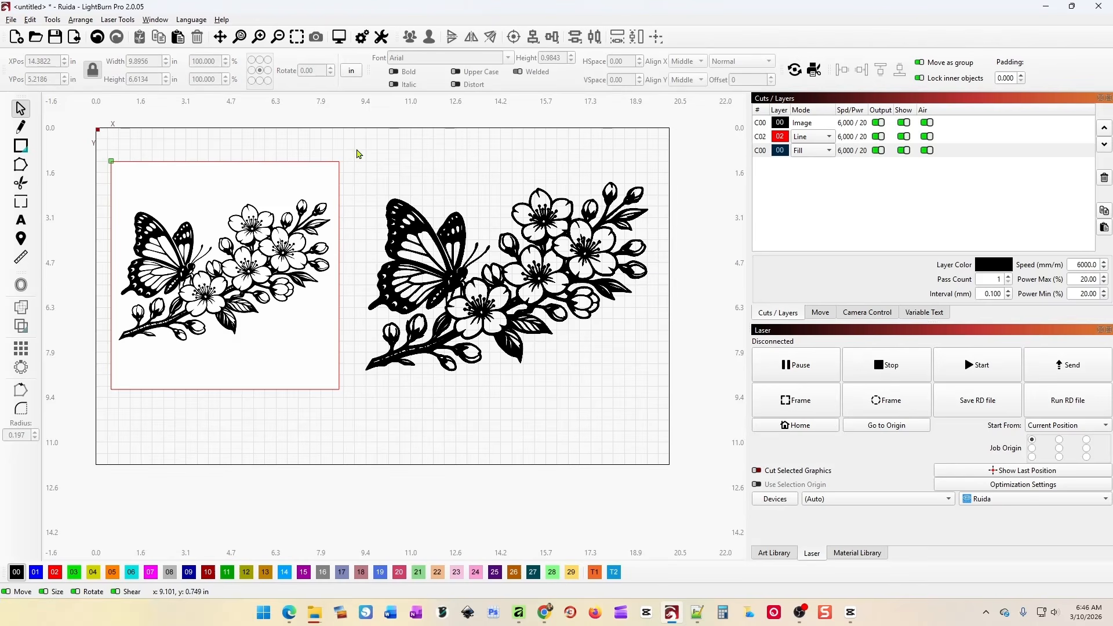
Move and enlarge the traced butterfly artwork to about 10.81 × 7.23 in.
drag(356, 154, 676, 410)
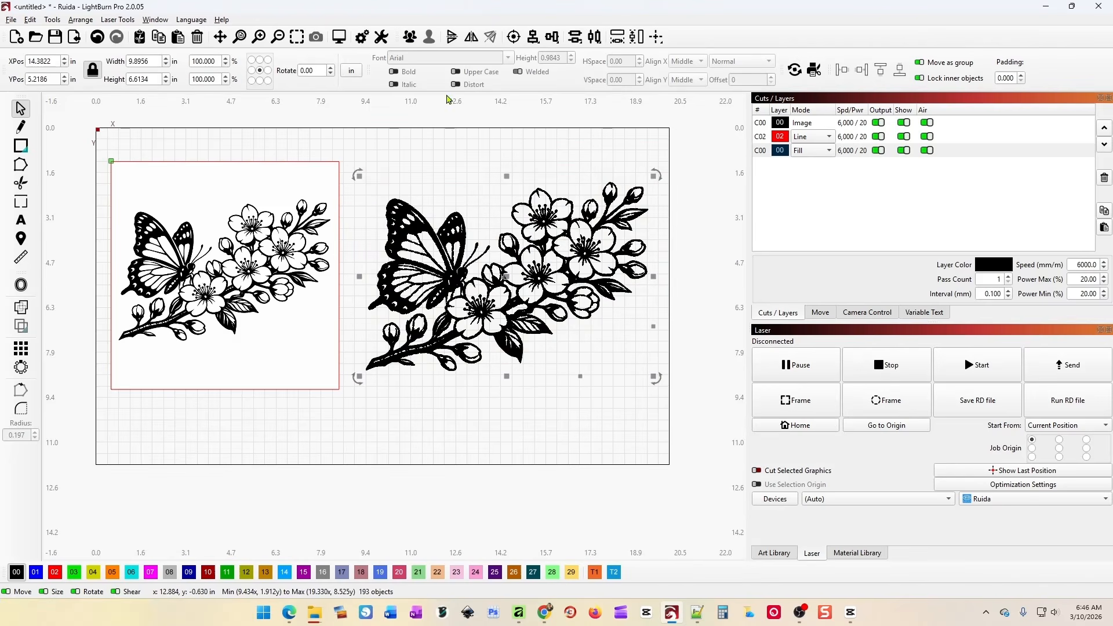
drag(569, 317, 590, 299)
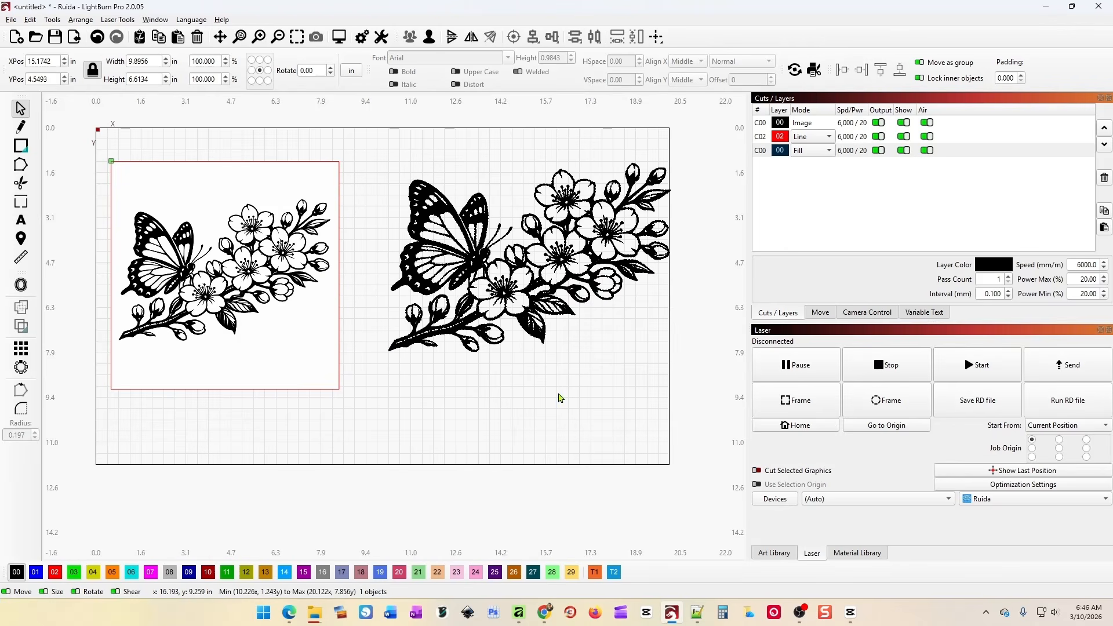
drag(678, 360, 496, 335)
key(space)
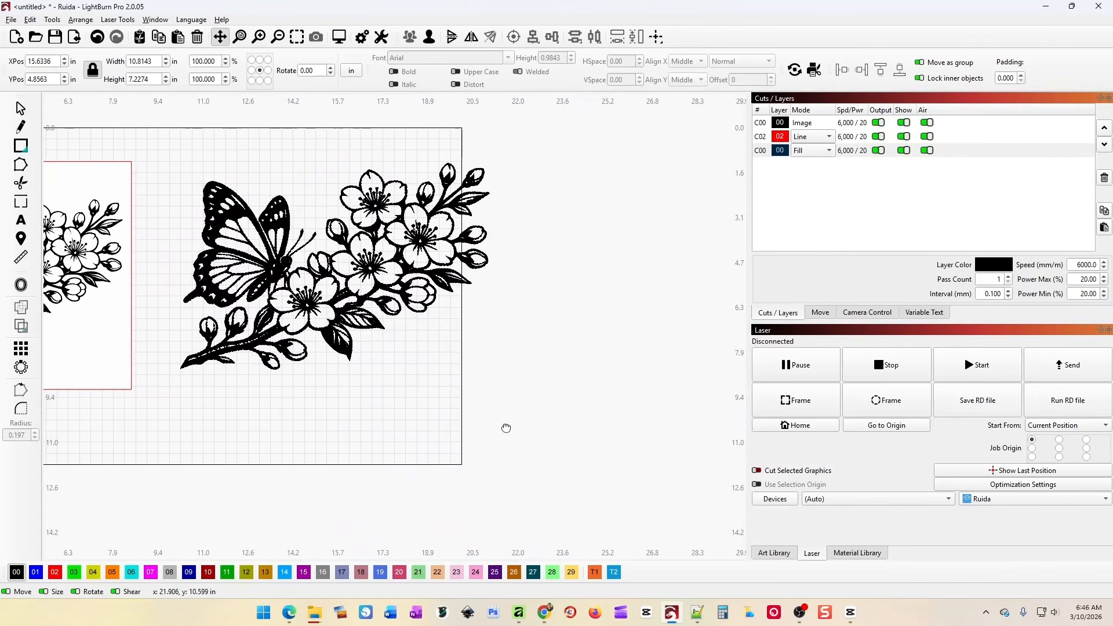
drag(508, 427, 706, 451)
drag(527, 336, 473, 349)
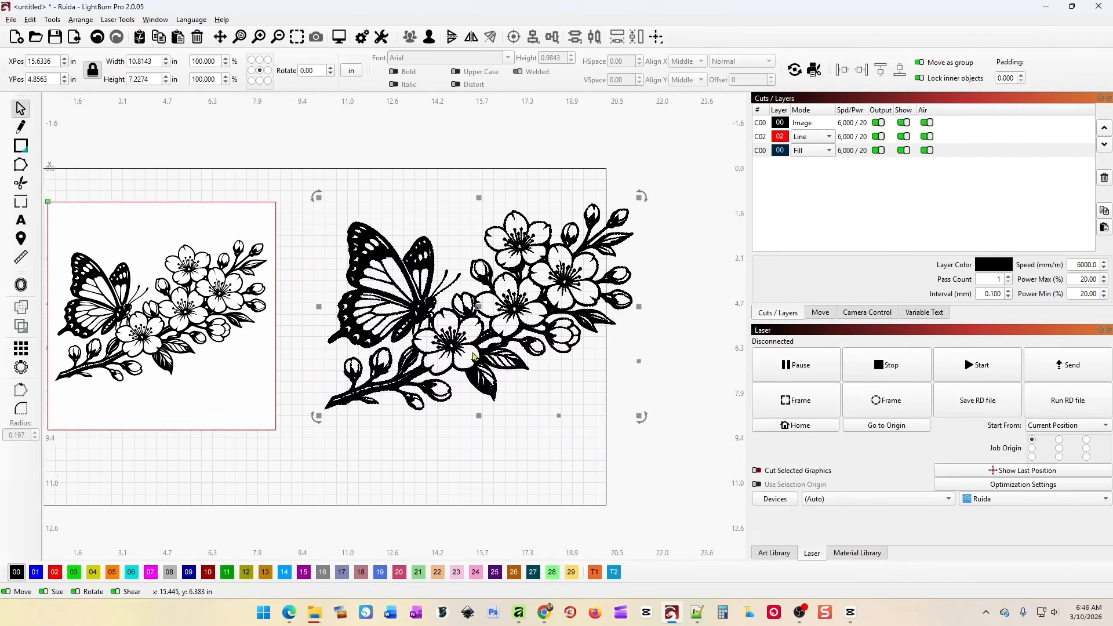
drag(430, 318, 480, 323)
Zoom in and inspect the butterfly body, wing and blossom branch up close.
scroll(450, 350, up, 8)
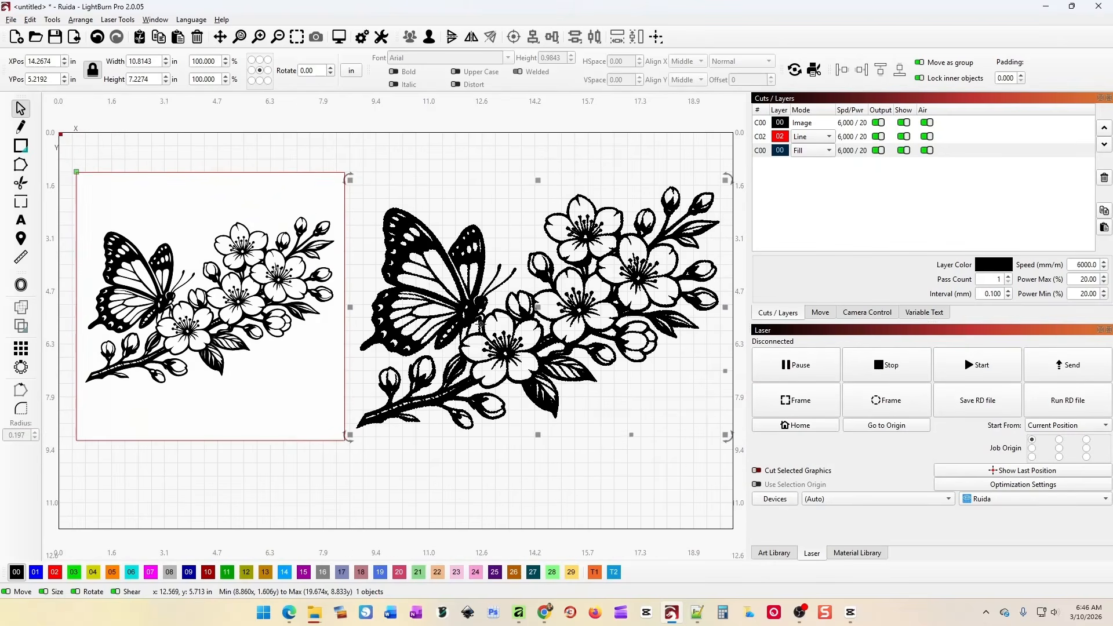
key(space)
drag(321, 459, 695, 490)
key(space)
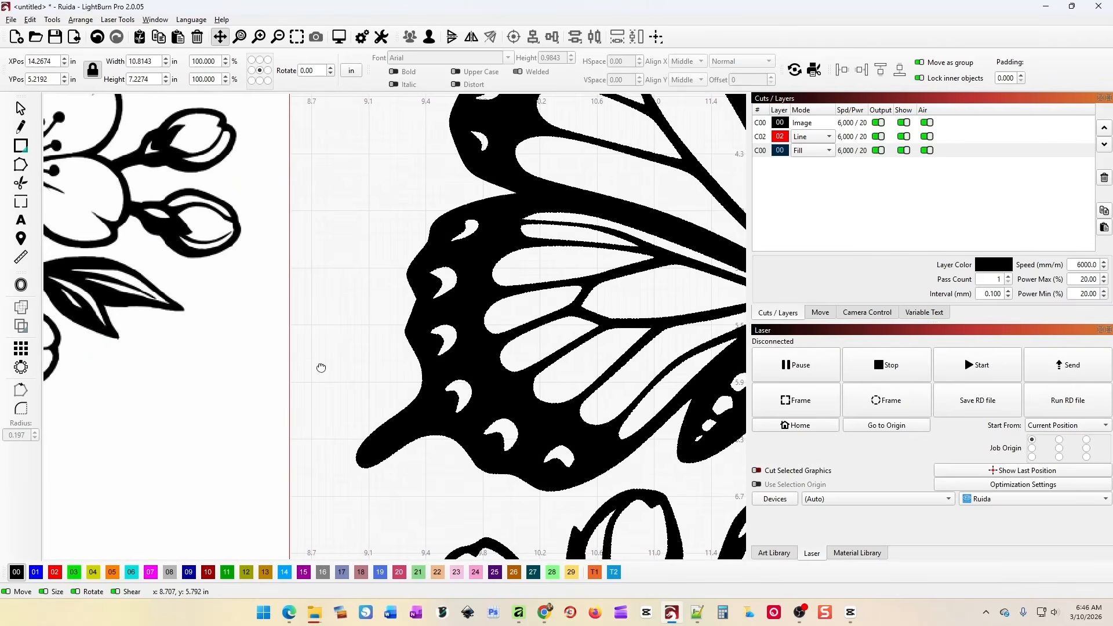
drag(321, 366, 584, 414)
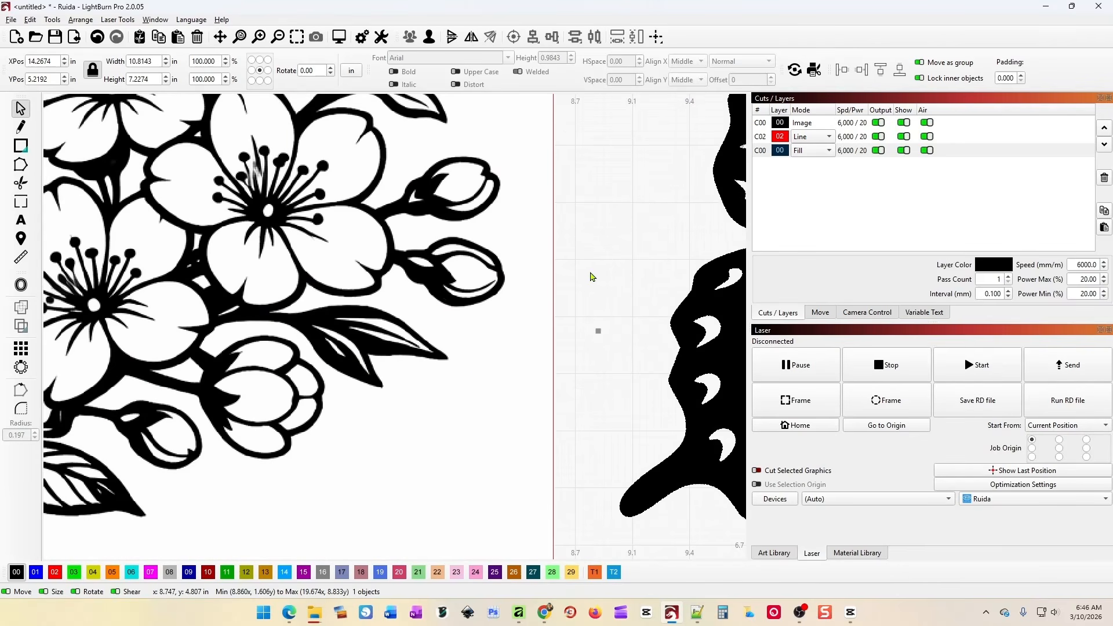
key(space)
drag(617, 264, 531, 435)
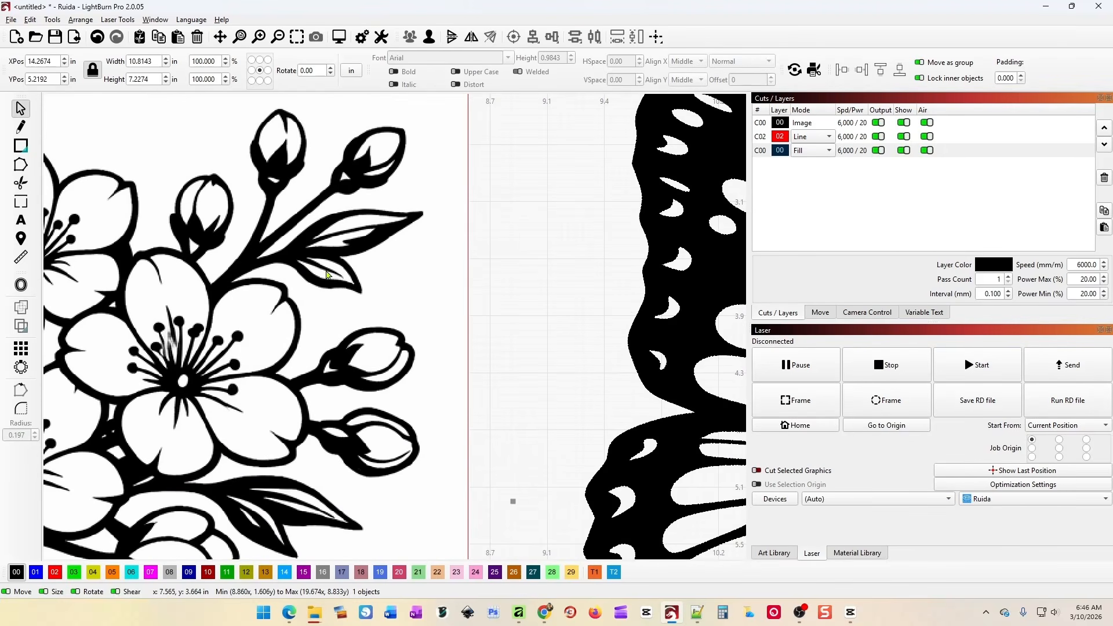
drag(546, 315, 494, 336)
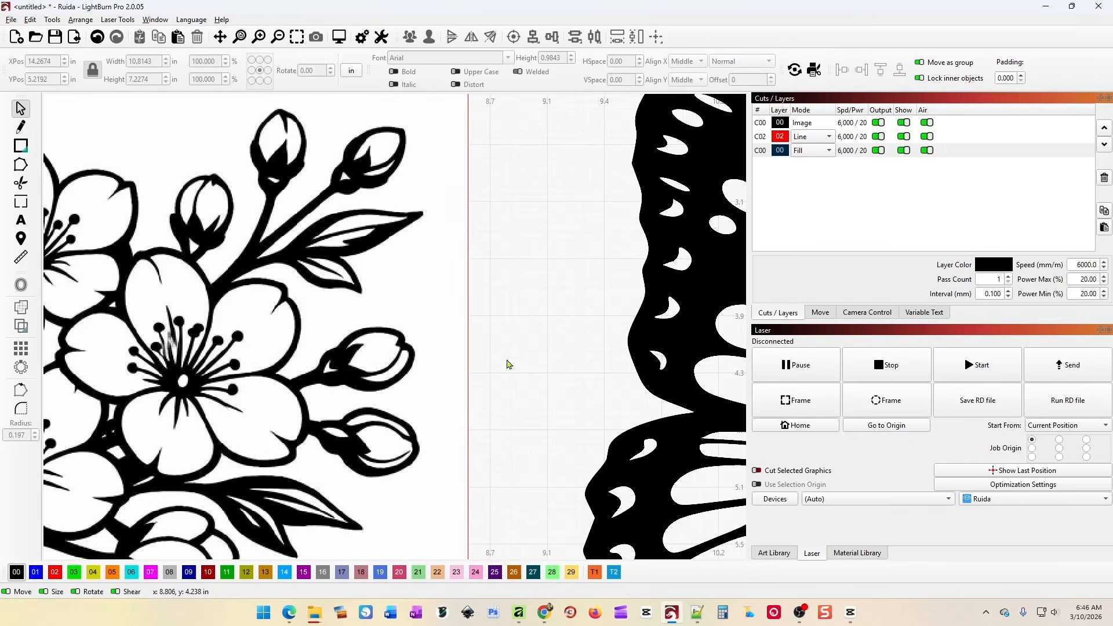
In Kittl, close the Quick Export popup and zoom out from the butterfly artwork.
click(545, 612)
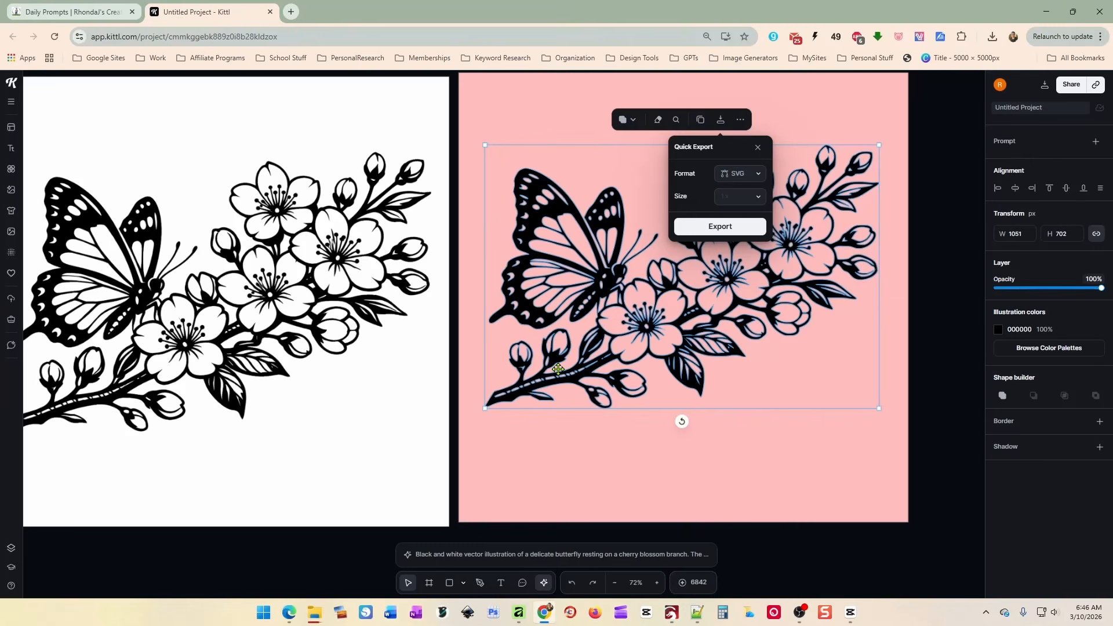
click(773, 546)
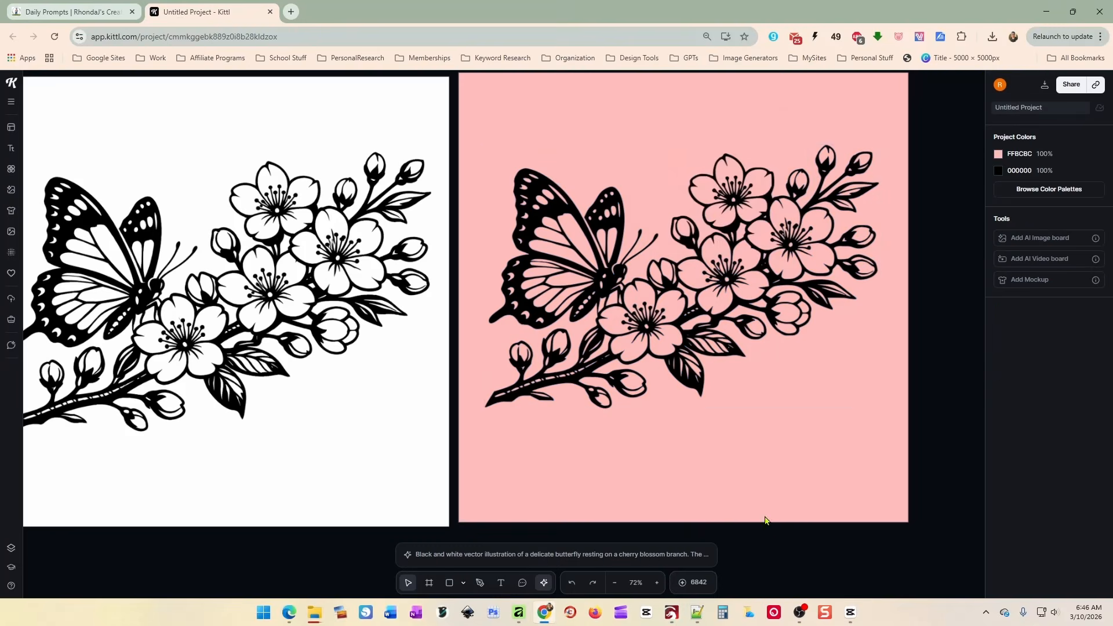
click(603, 229)
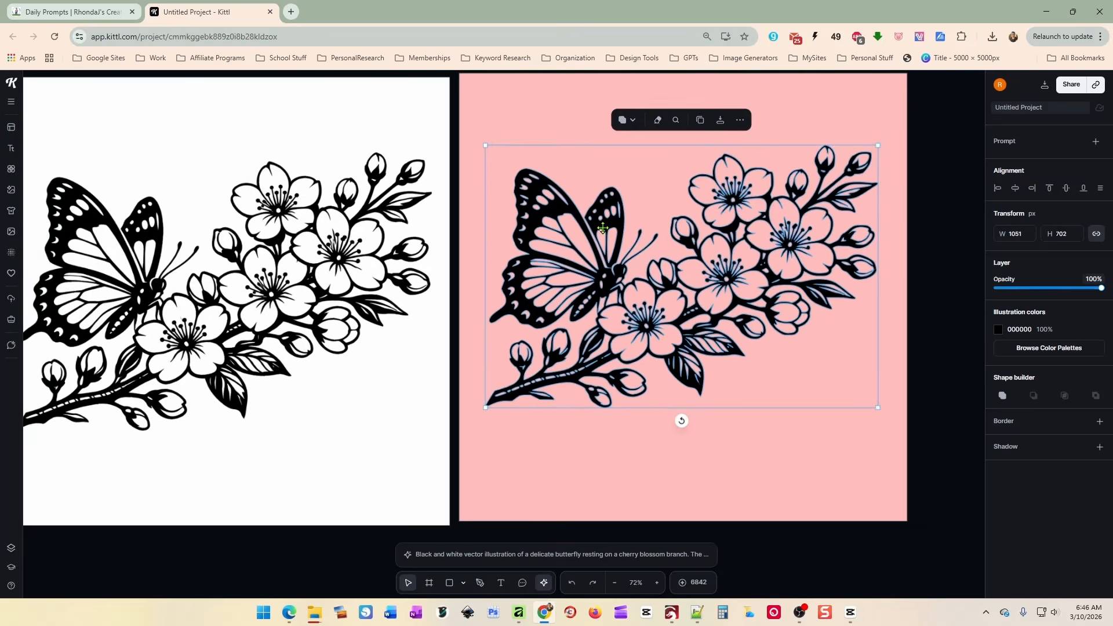
scroll(603, 229, down, 3)
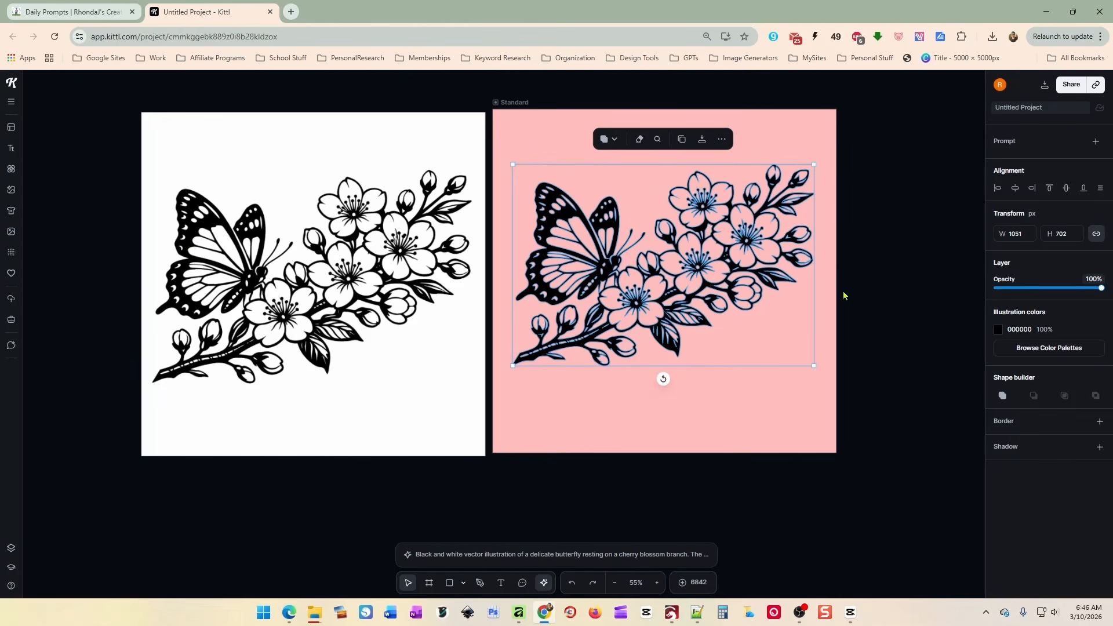
click(844, 295)
Nudge the butterfly artwork and pink artboard slightly down, then return to LightBurn.
click(538, 222)
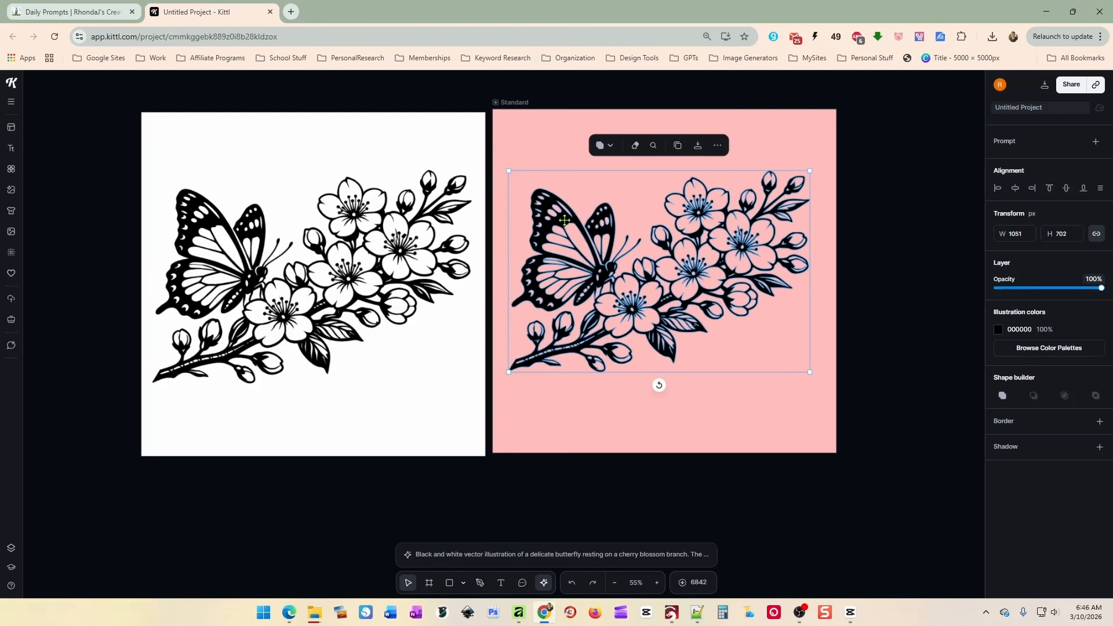
drag(564, 217, 563, 223)
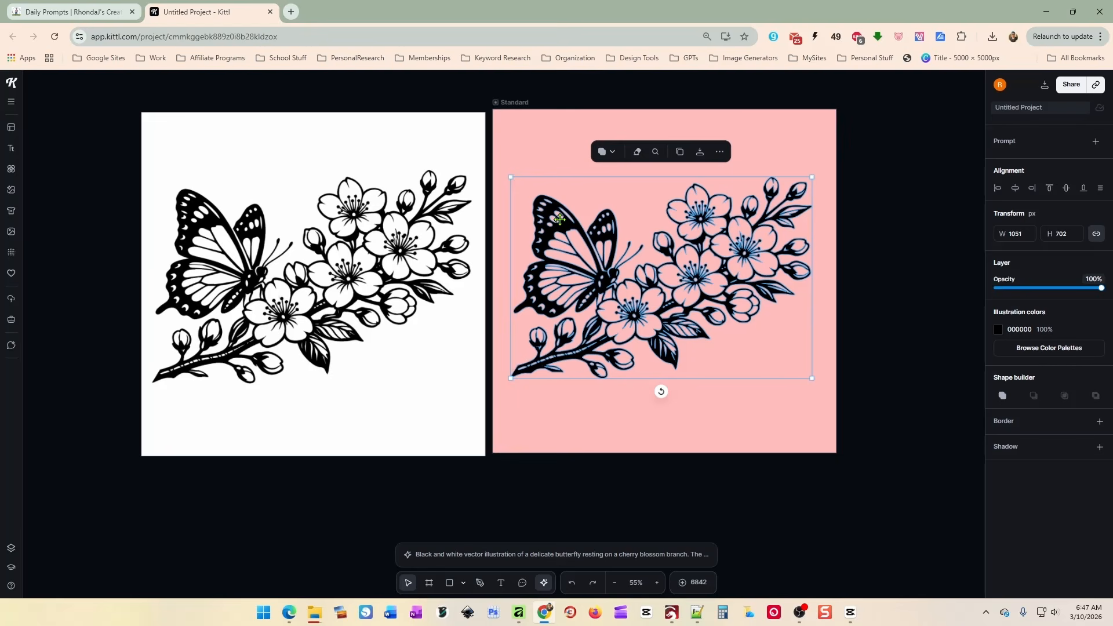
drag(517, 104, 516, 106)
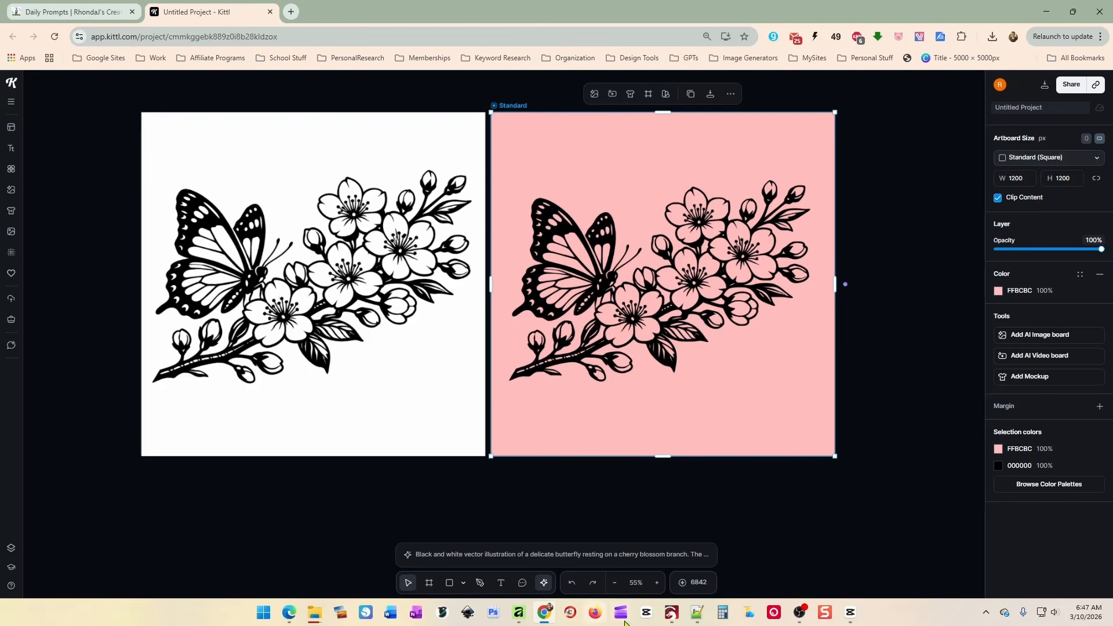
click(672, 612)
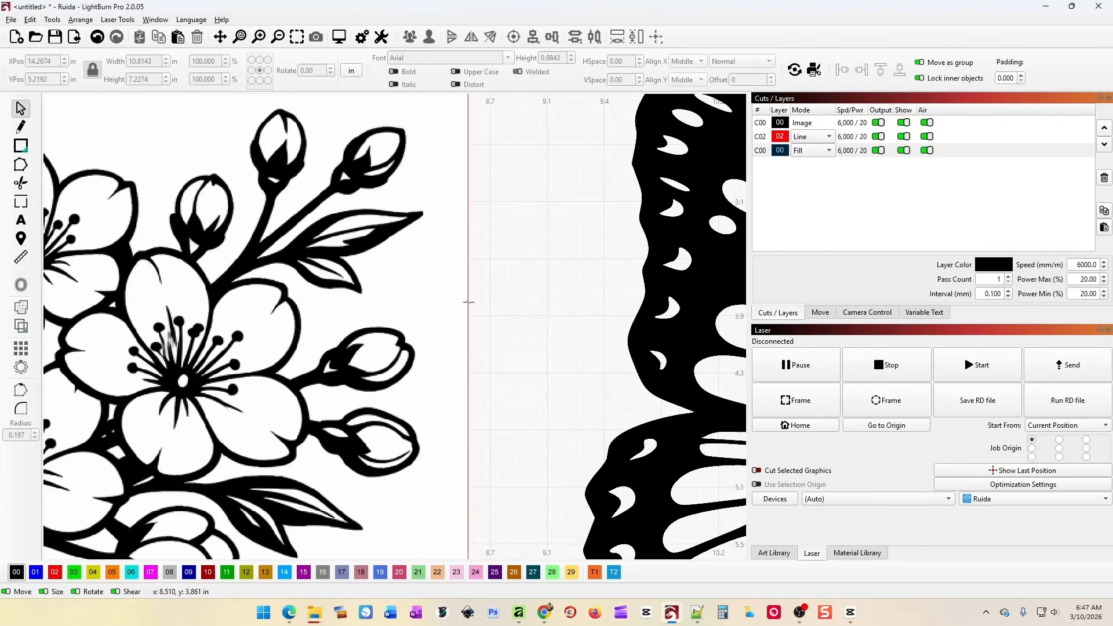
Trace the original butterfly image into vectors and accept the trace.
scroll(468, 302, down, 5)
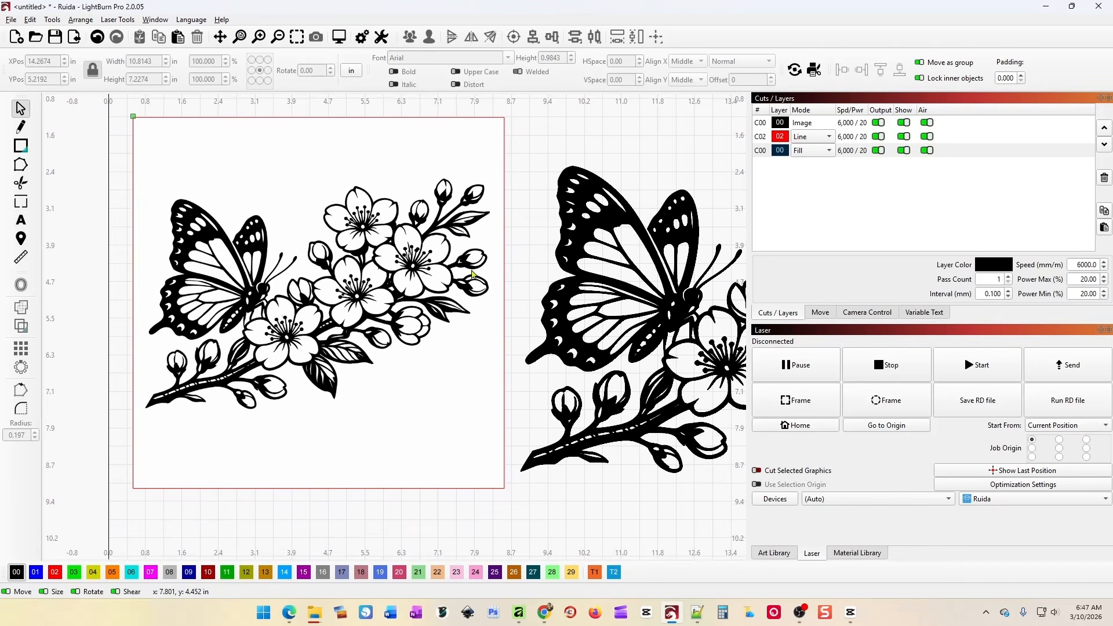
click(472, 272)
click(529, 245)
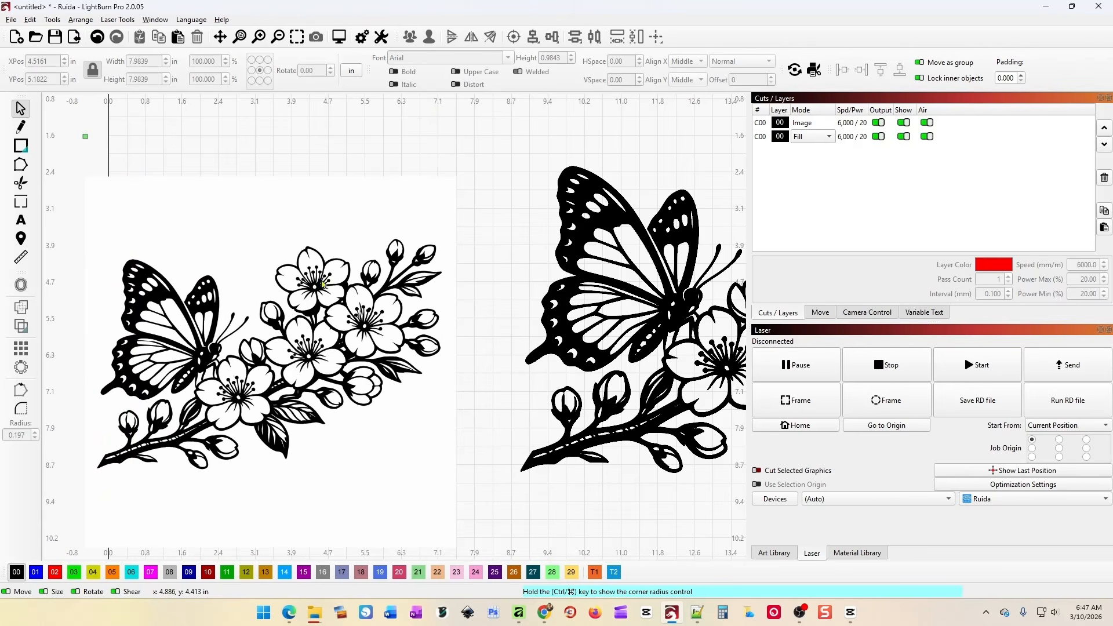
key(ctrl+z)
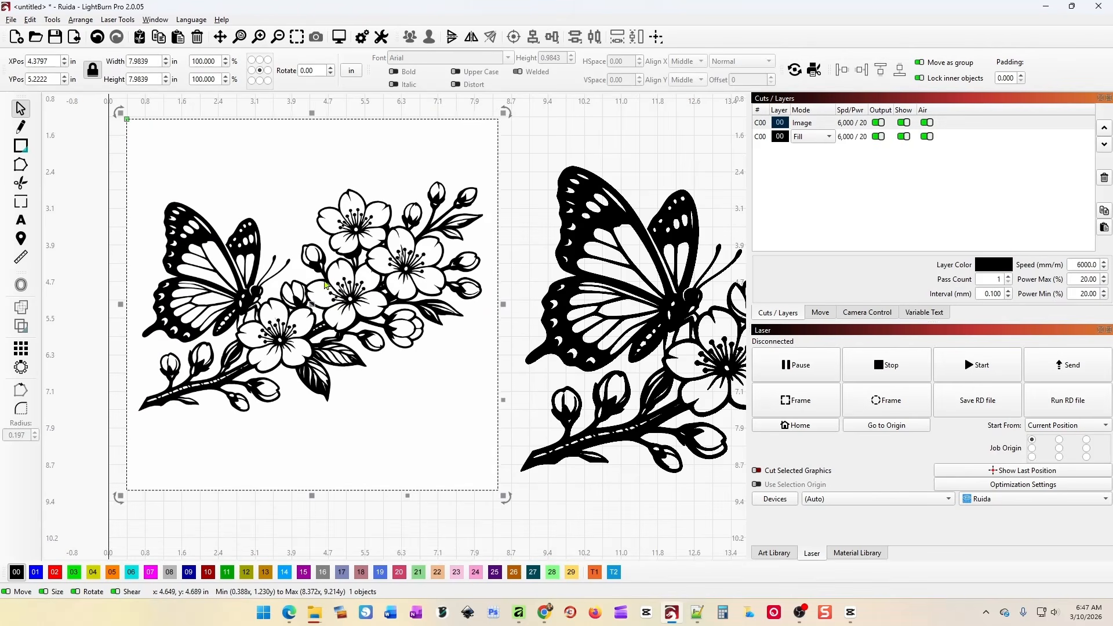
right_click(325, 285)
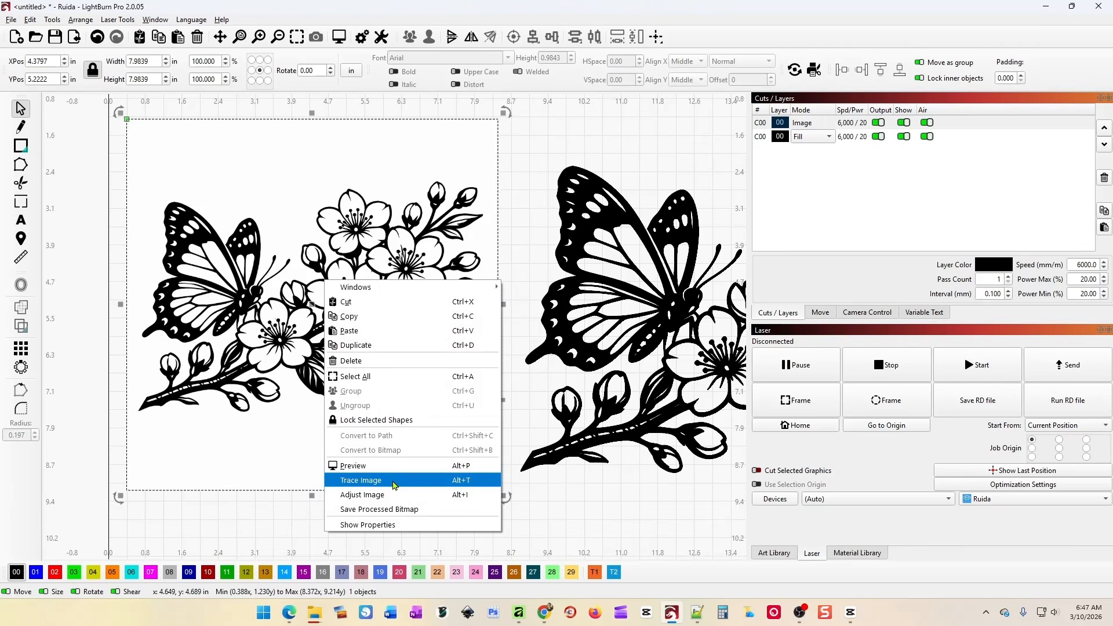
click(393, 480)
scroll(578, 363, up, 2)
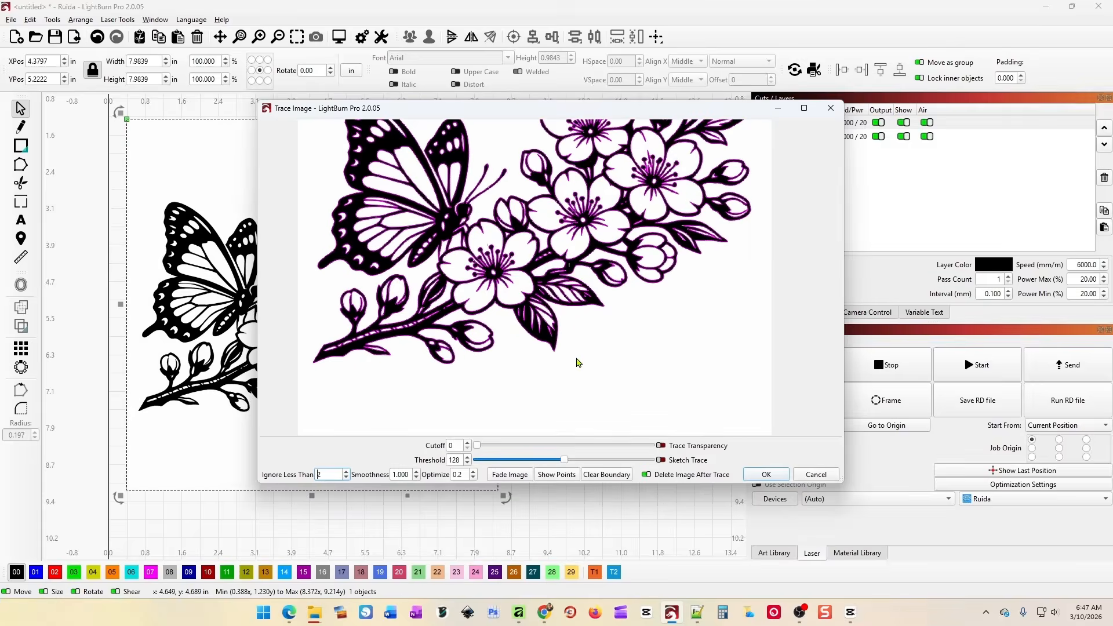
scroll(578, 363, up, 2)
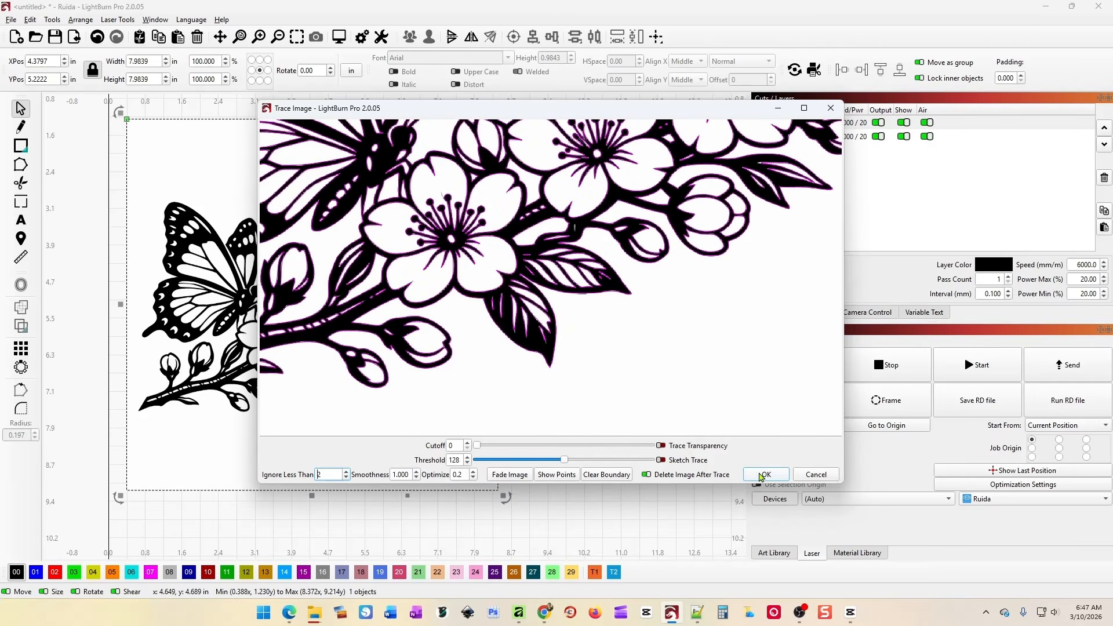
click(763, 475)
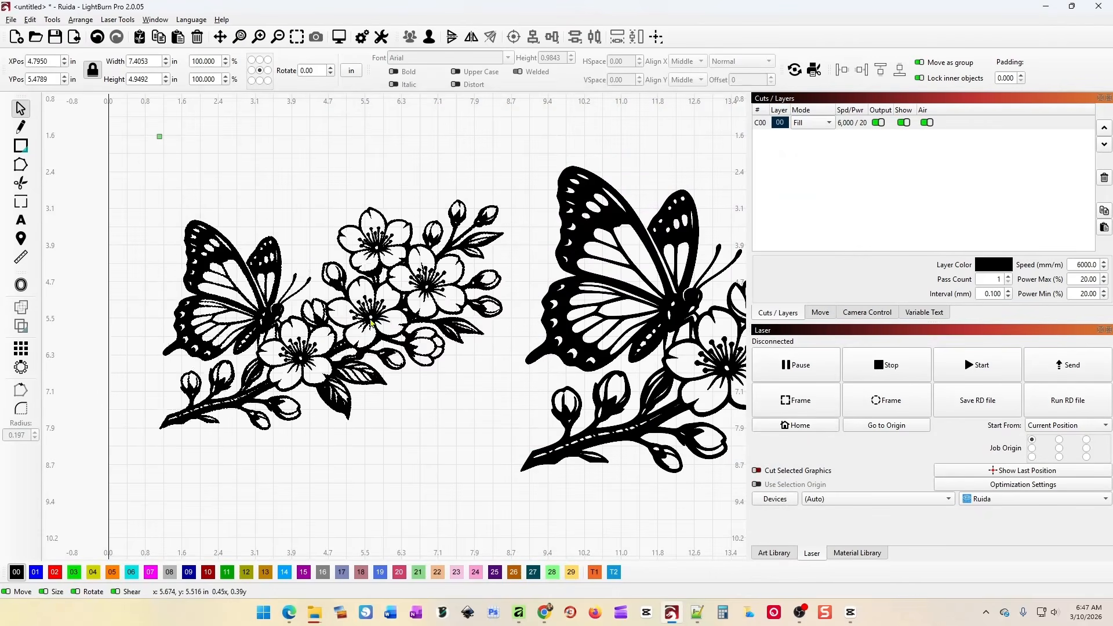
Reposition the newly traced butterfly artwork up, left and then down.
drag(371, 323, 361, 312)
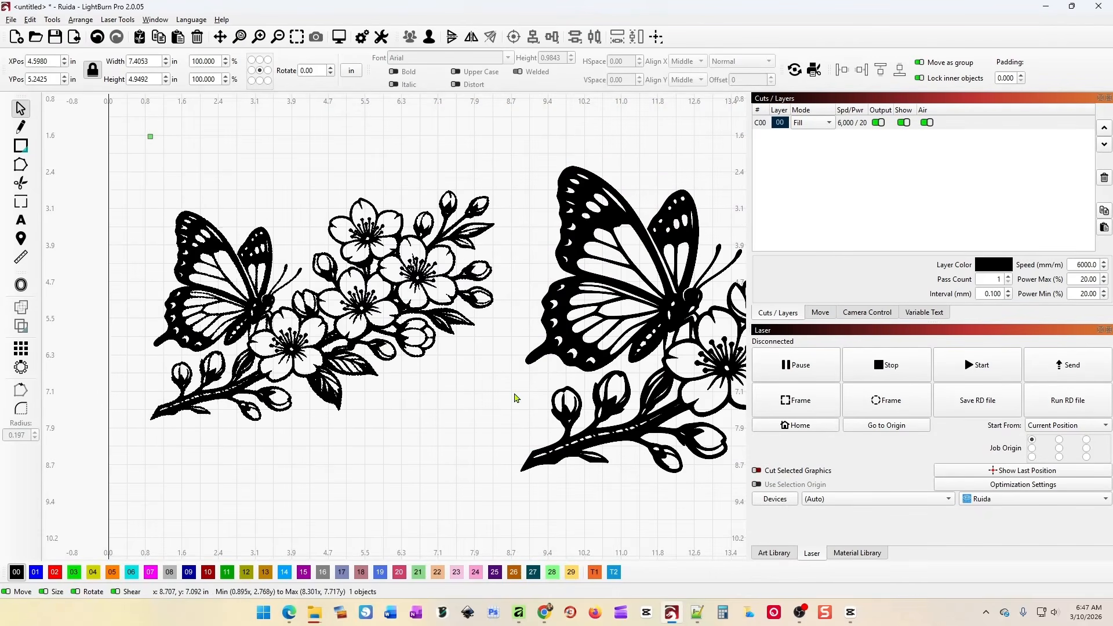
click(332, 318)
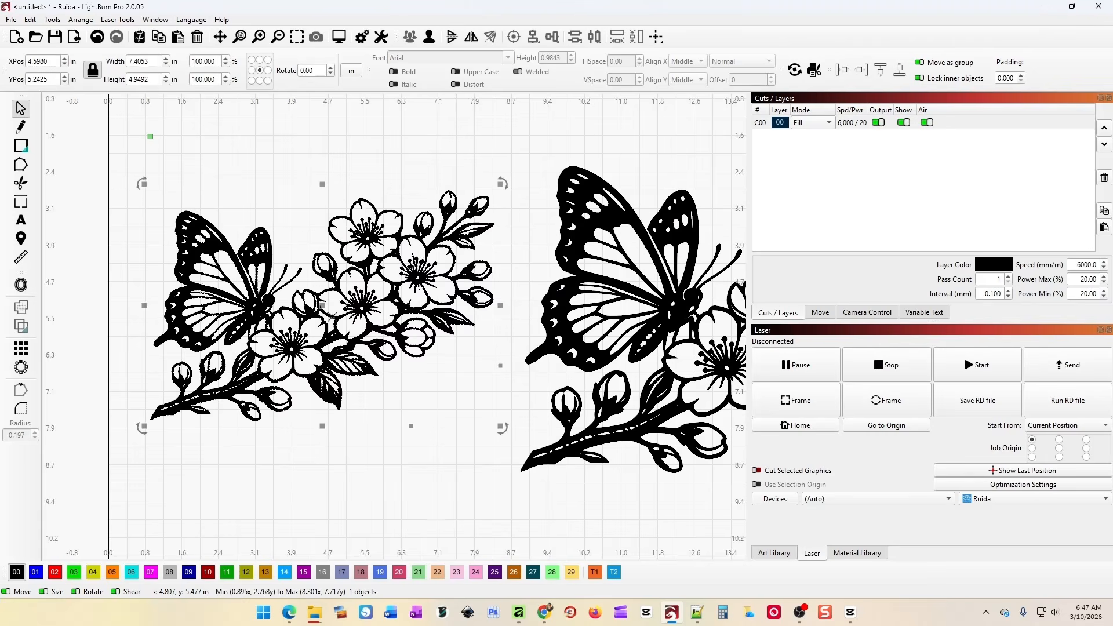
mouse_move(322, 304)
mouse_down()
mouse_move(304, 299)
mouse_move(307, 289)
mouse_up()
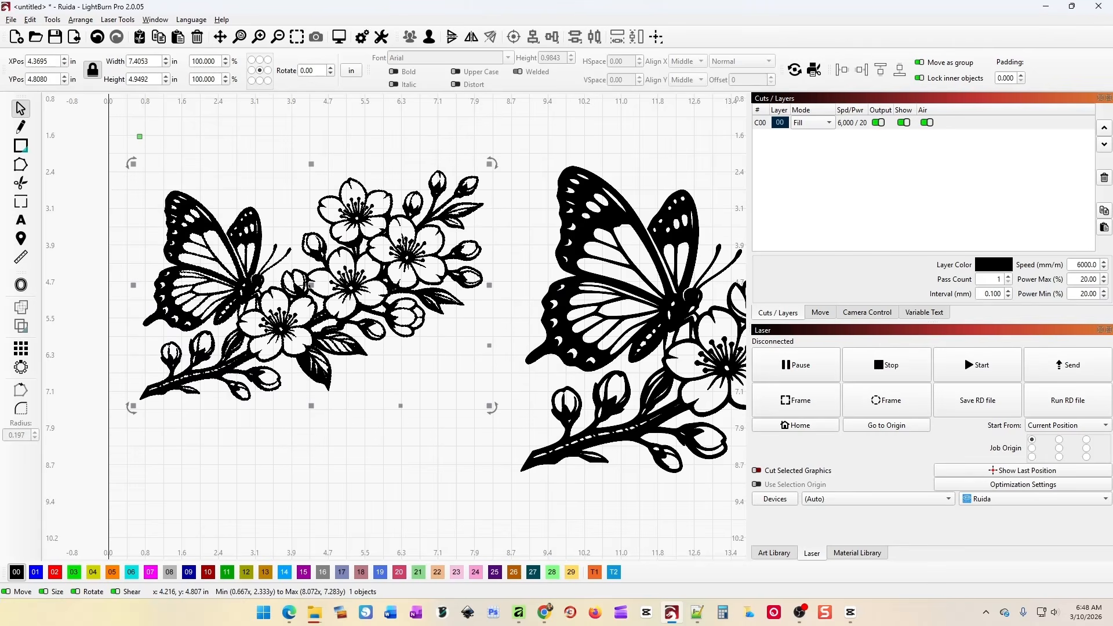
drag(313, 290, 311, 325)
scroll(589, 502, down, 2)
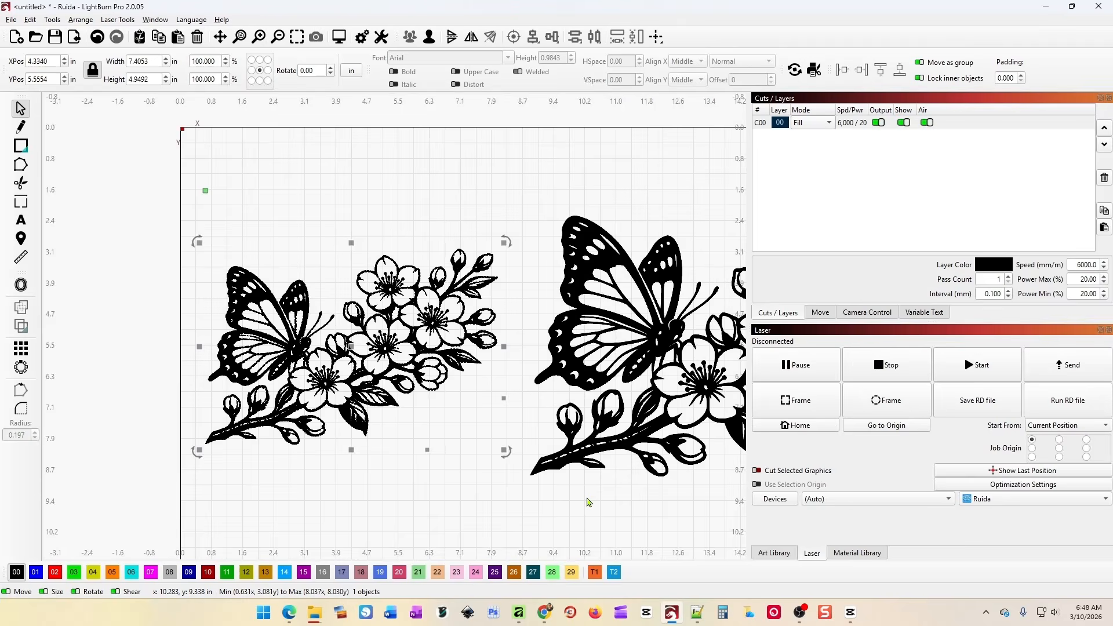
Scale and shift the smaller left butterfly copy, then delete it.
key(space)
drag(680, 509, 513, 428)
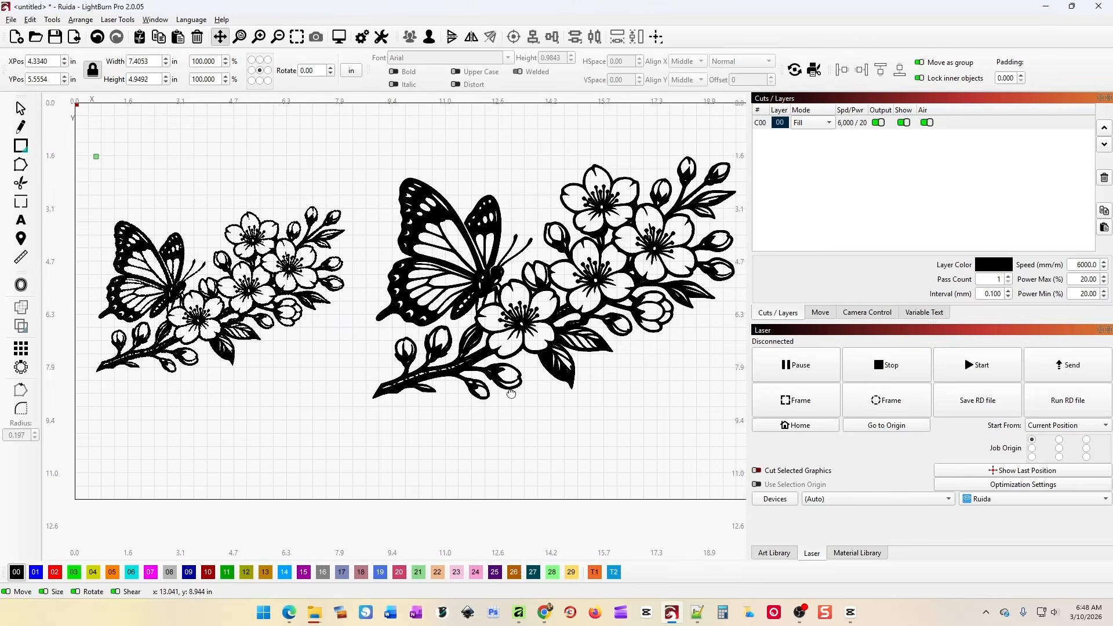
click(654, 239)
drag(190, 289, 189, 242)
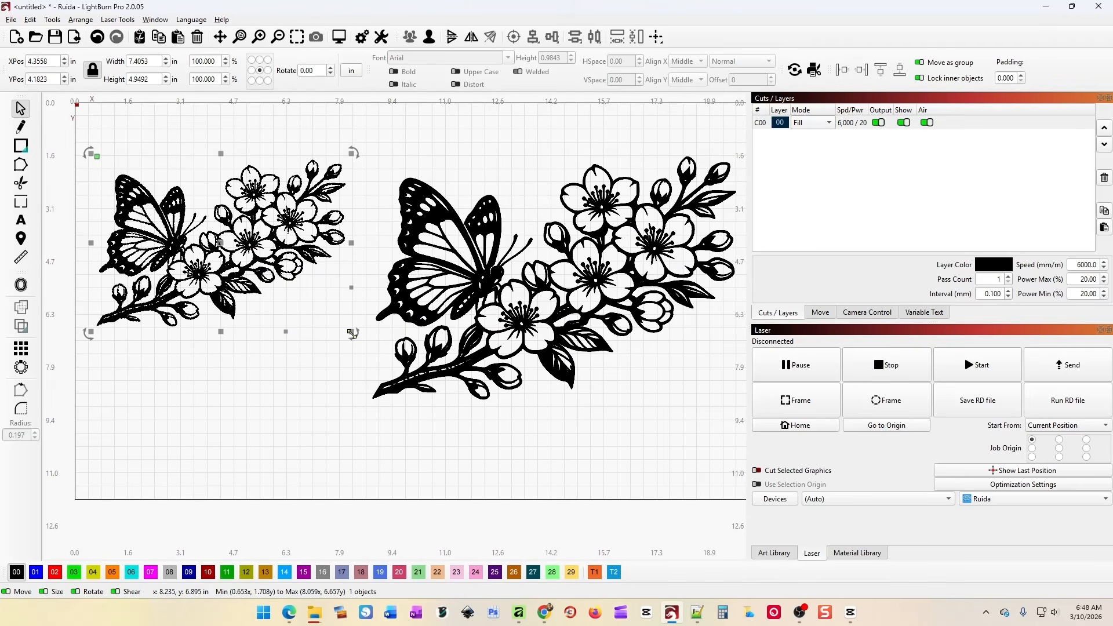
drag(352, 333, 277, 347)
drag(230, 250, 224, 273)
key(Delete)
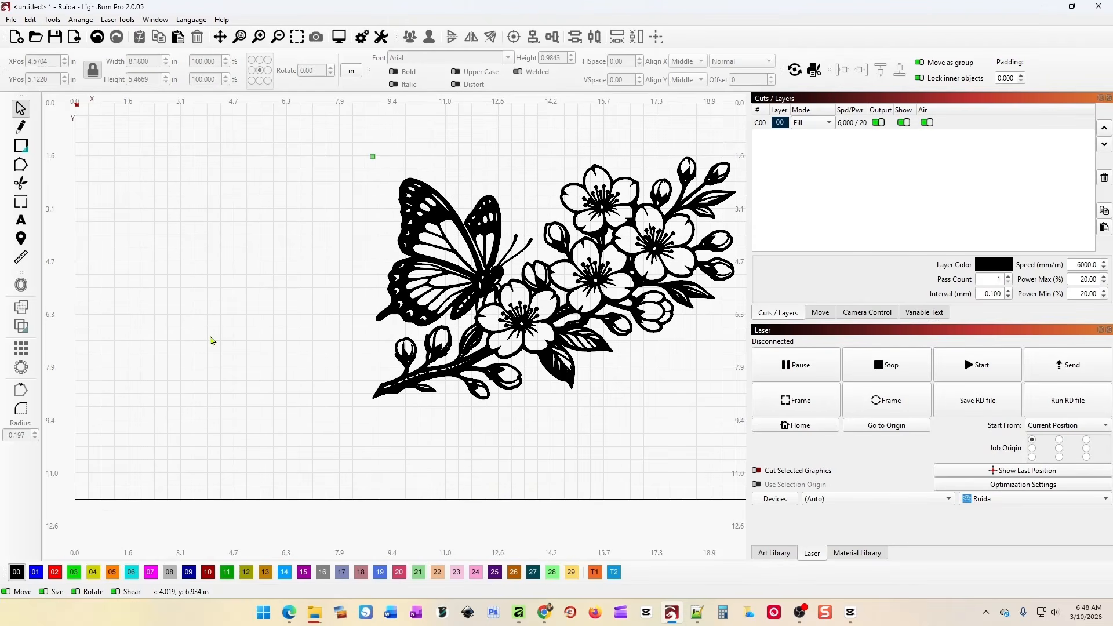
Re-centre the butterfly illustration on the pink artboard and shift the white image slightly left.
click(544, 612)
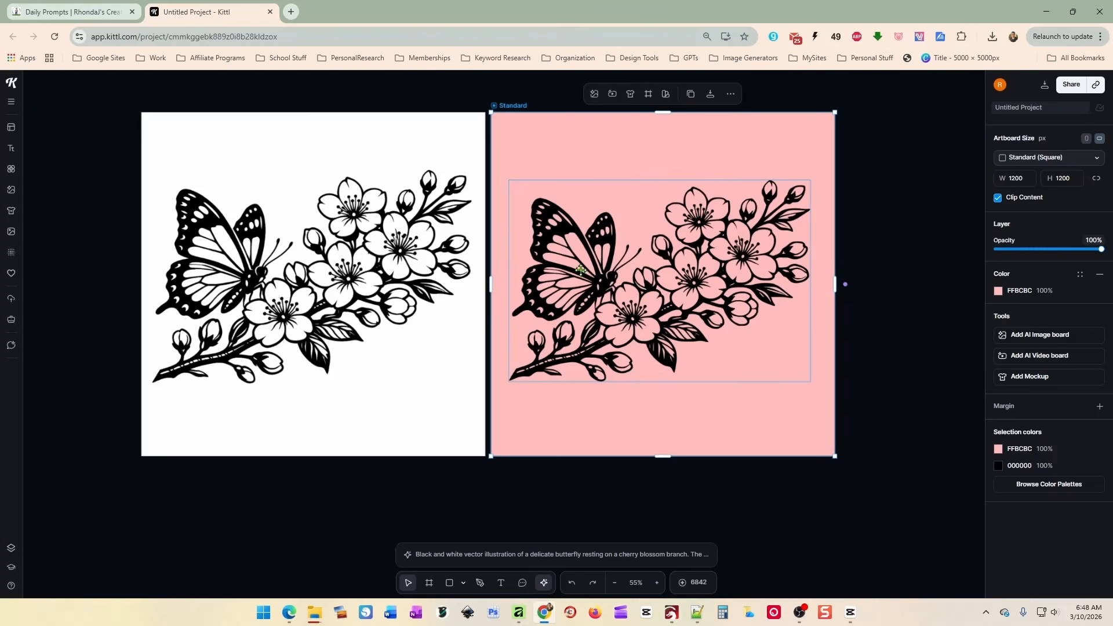
drag(645, 286, 609, 280)
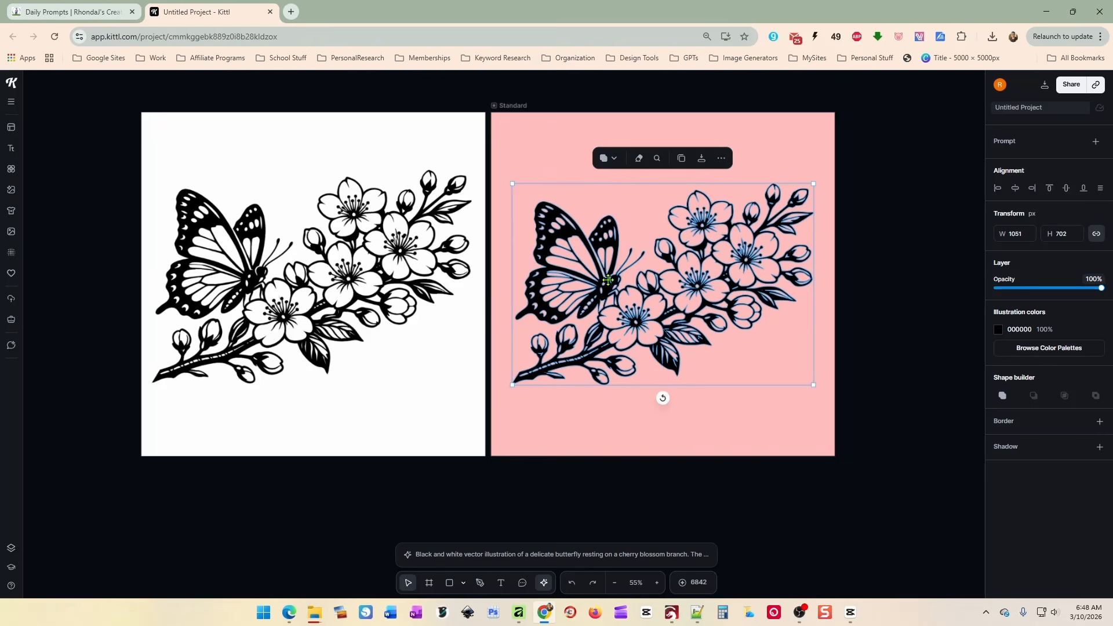
mouse_move(608, 278)
mouse_down()
mouse_move(608, 262)
mouse_move(610, 279)
mouse_up()
drag(371, 260, 357, 260)
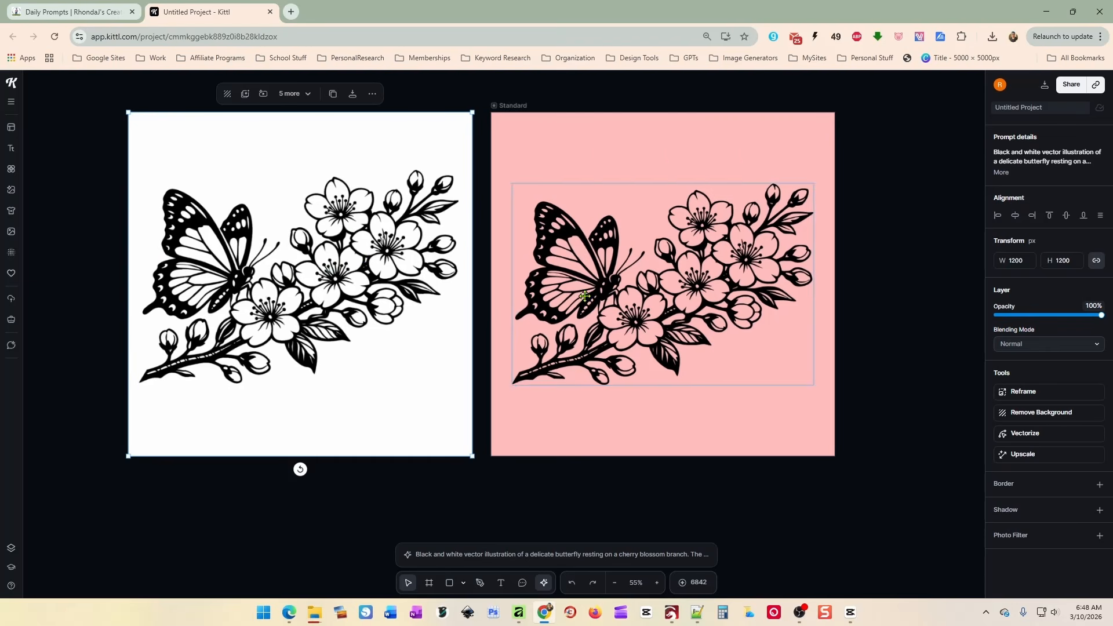
click(607, 293)
drag(607, 292, 607, 293)
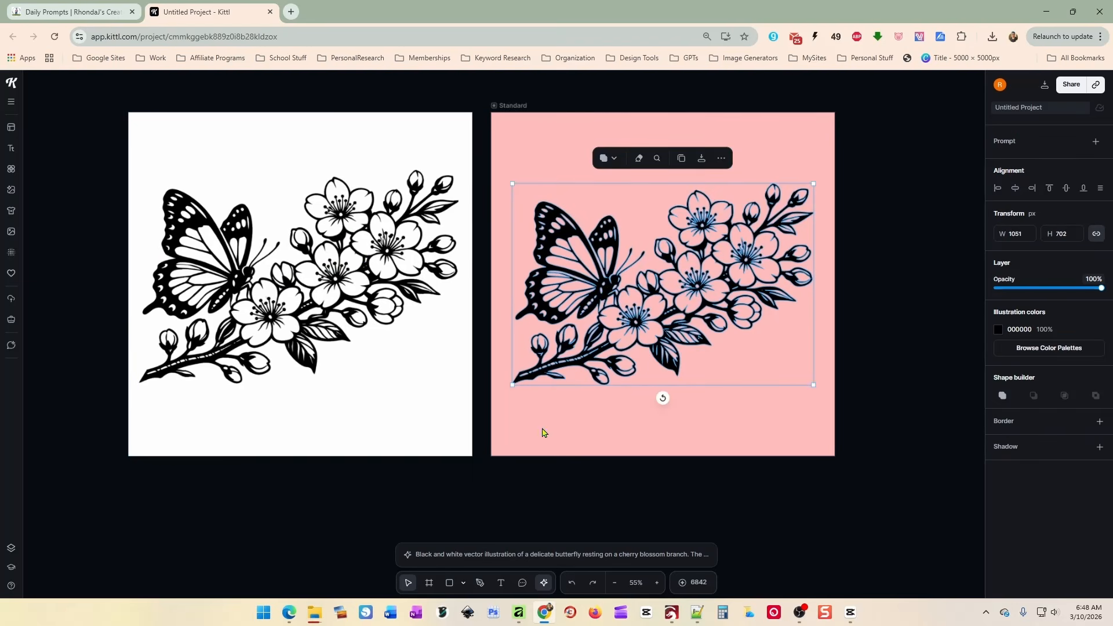
click(519, 613)
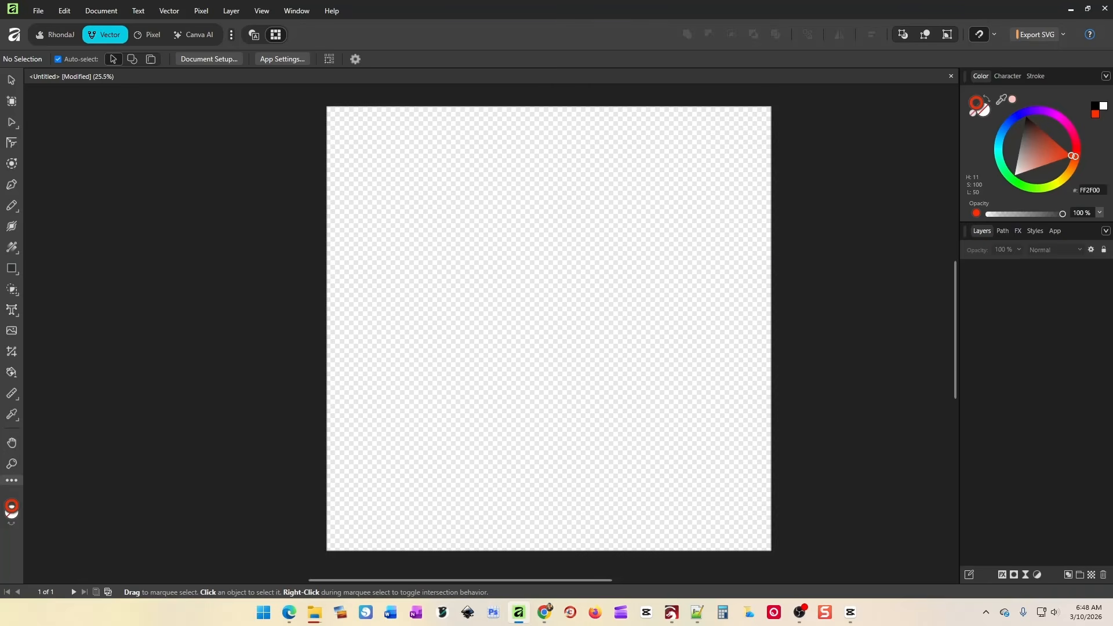
Place ButterflySVG2.svg on the page, shrink it to fit and centre it horizontally.
drag(1112, 205, 566, 316)
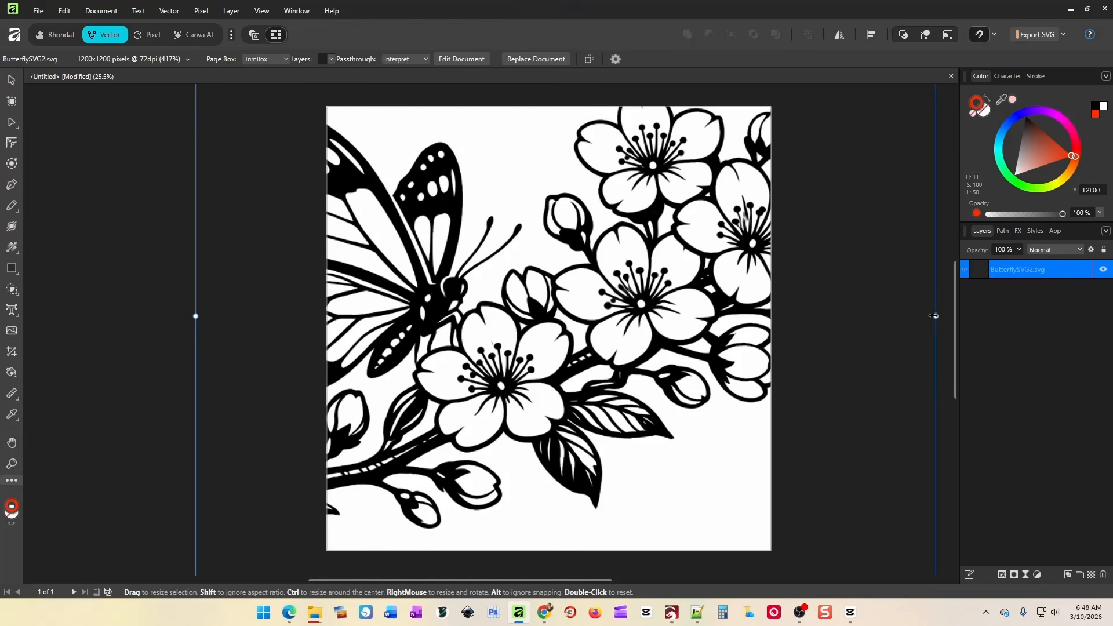
drag(936, 316, 752, 310)
drag(591, 313, 555, 313)
drag(375, 308, 543, 307)
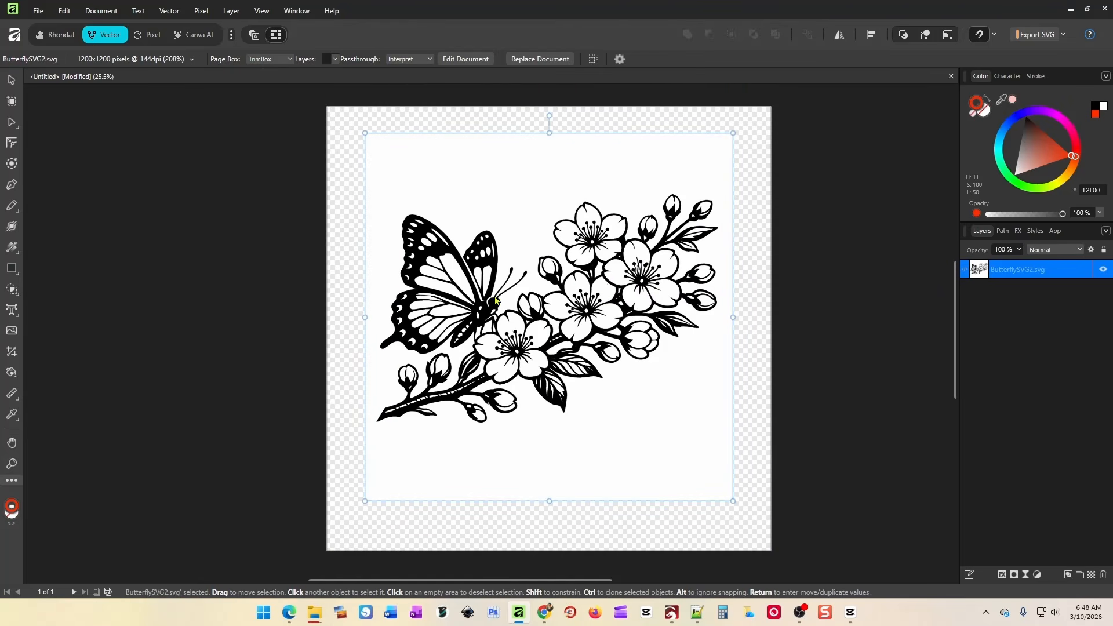
Trace the placed artwork into vector curves with Vector > Image Trace and apply it.
click(170, 11)
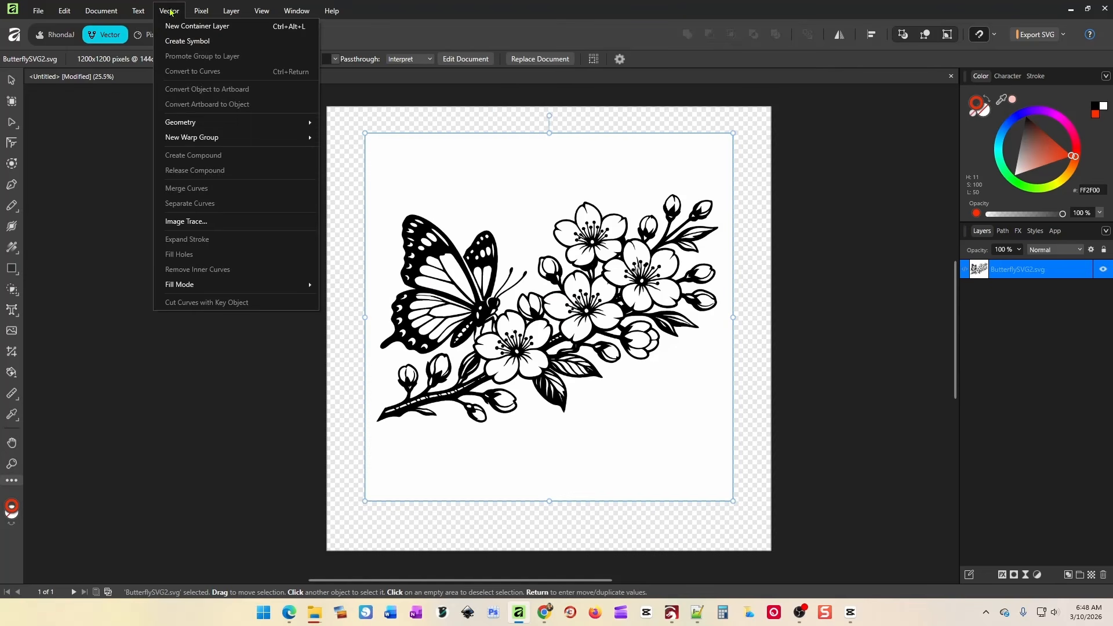
click(191, 222)
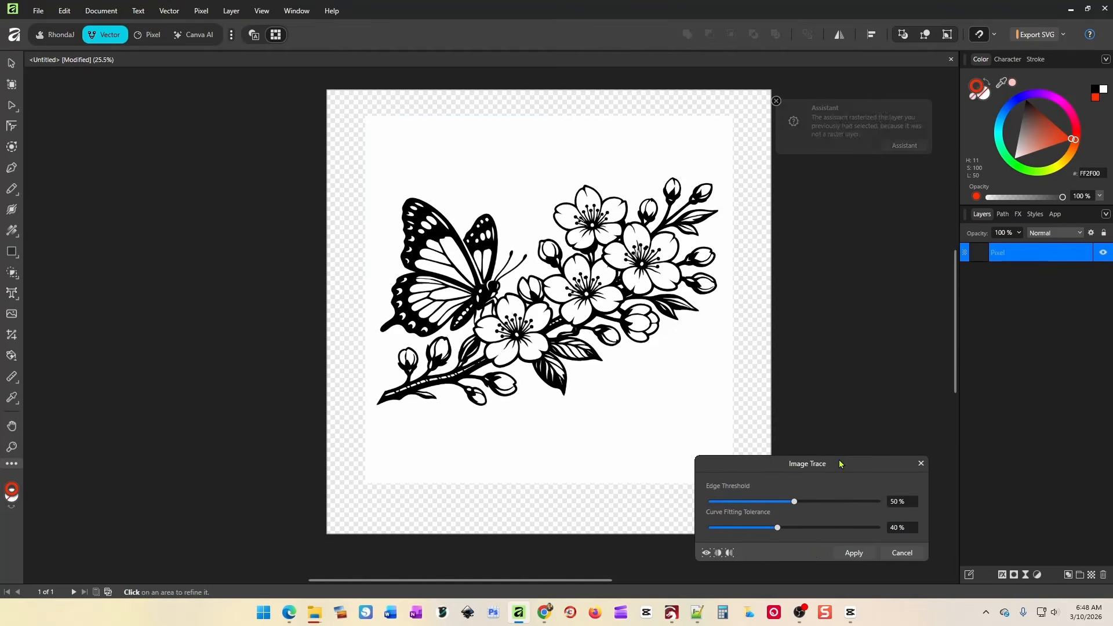
click(854, 554)
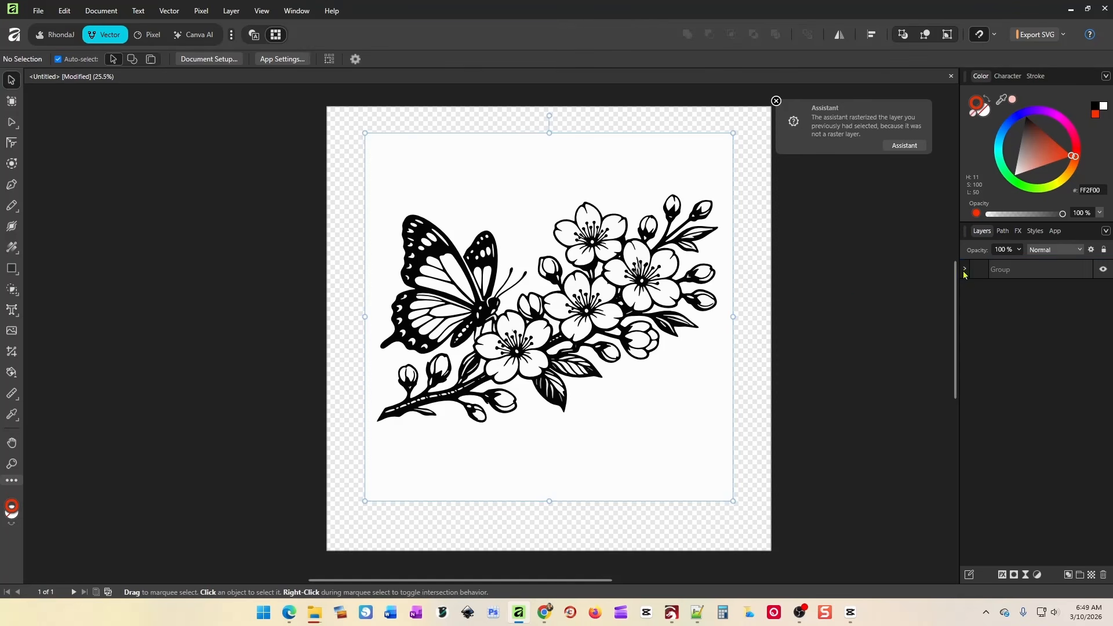
Delete the bottom white background Curve from the traced group.
click(965, 269)
scroll(1028, 390, down, 5)
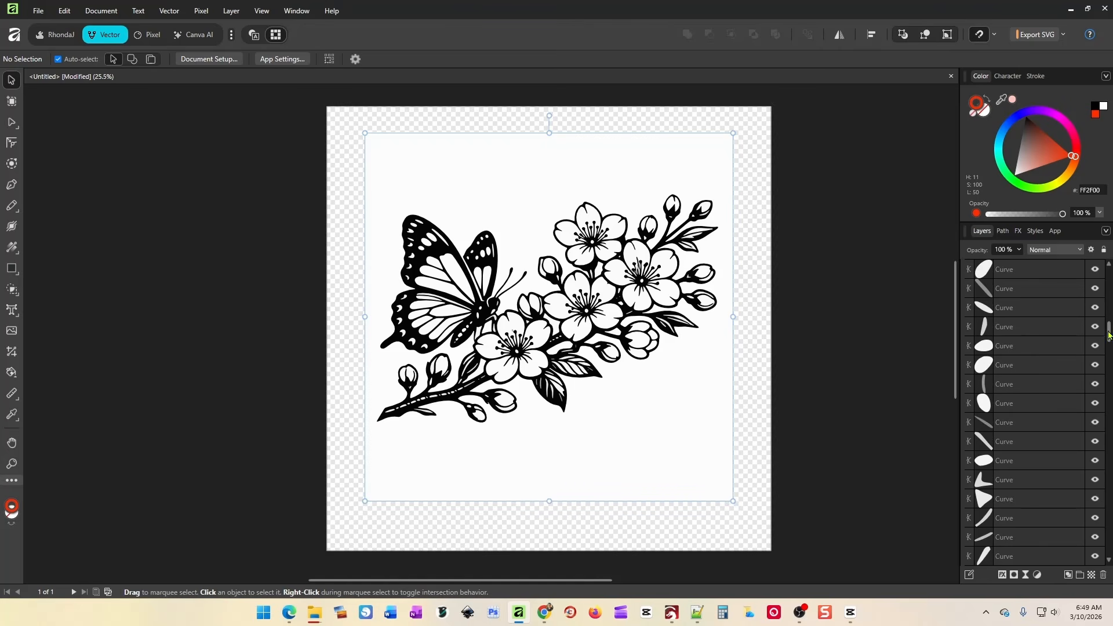
scroll(1093, 346, down, 10)
click(1038, 557)
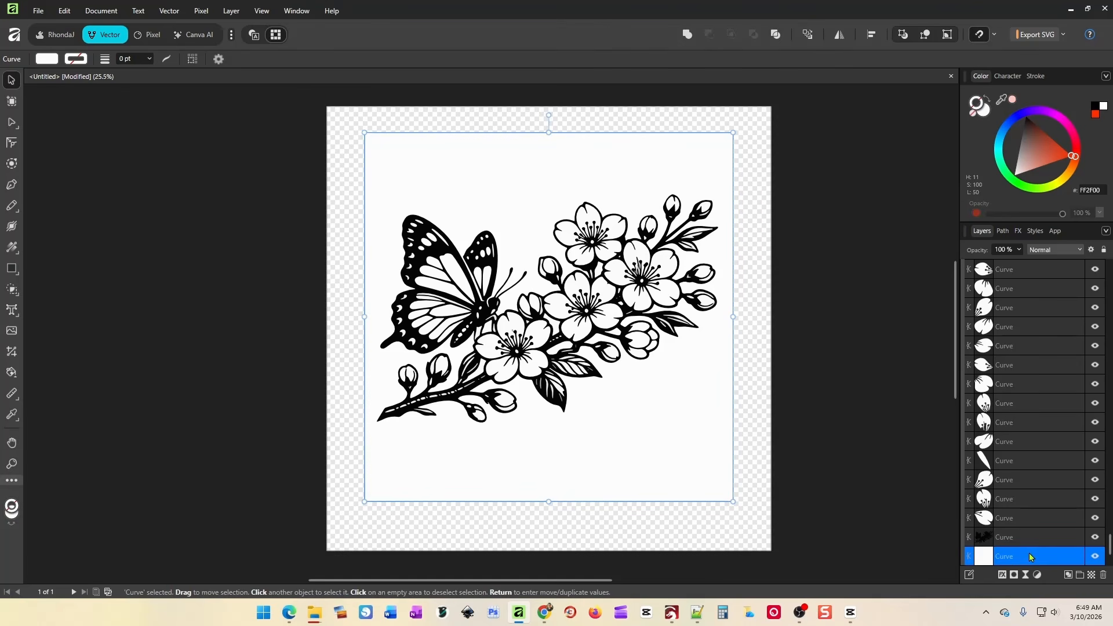
key(Delete)
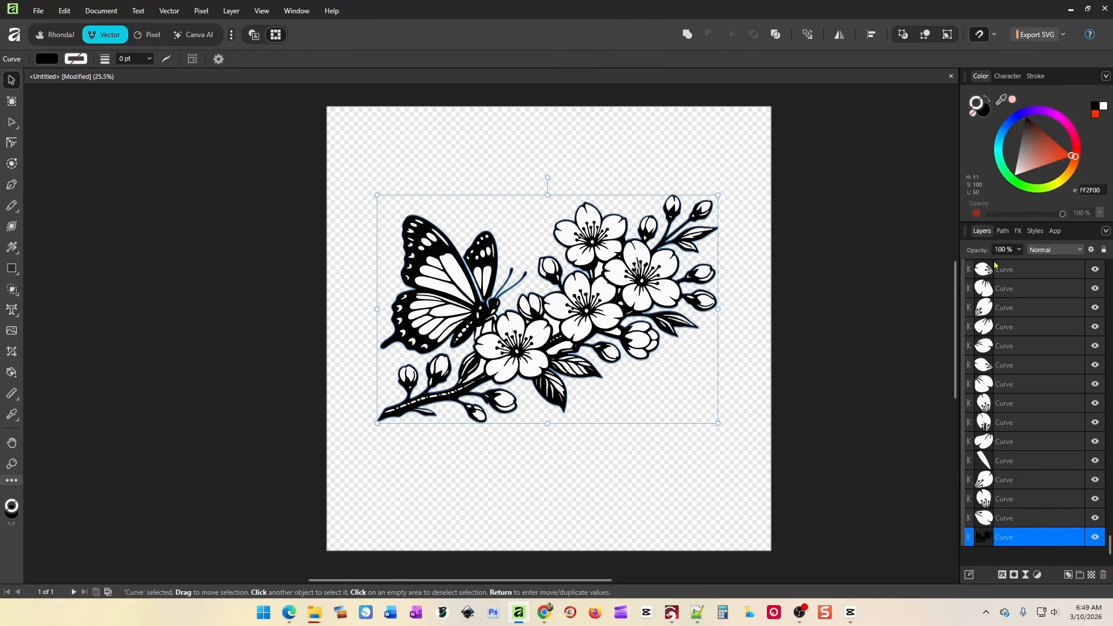
Test-move the whole artwork and a single petal curve, then dismiss the Ctrl+S save dialog.
click(721, 384)
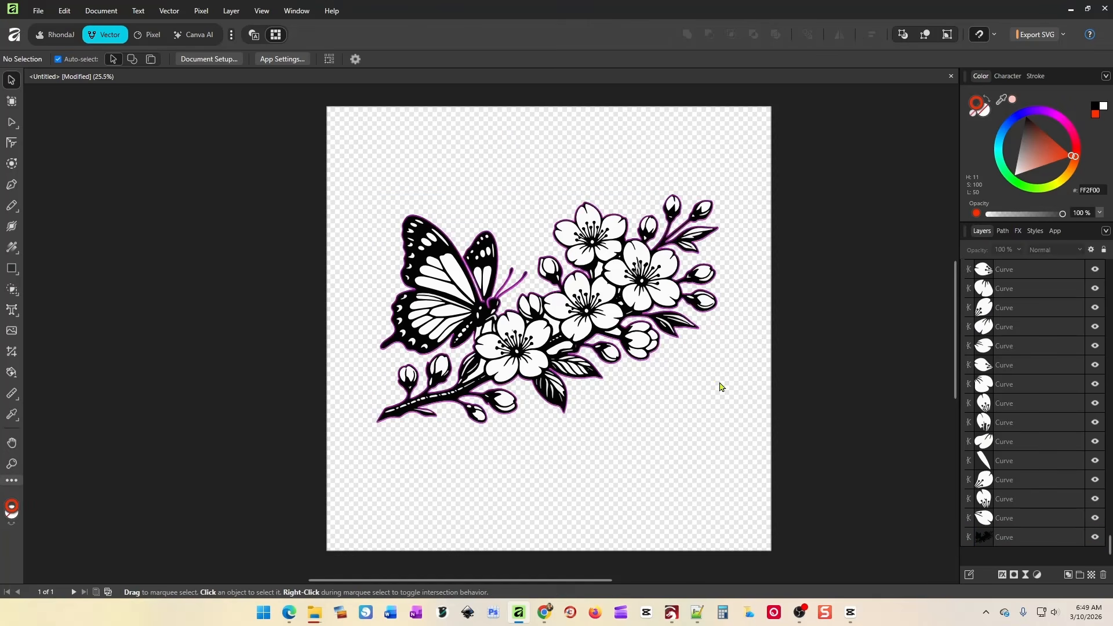
drag(648, 308, 666, 320)
drag(666, 323, 677, 333)
scroll(1035, 465, down, 14)
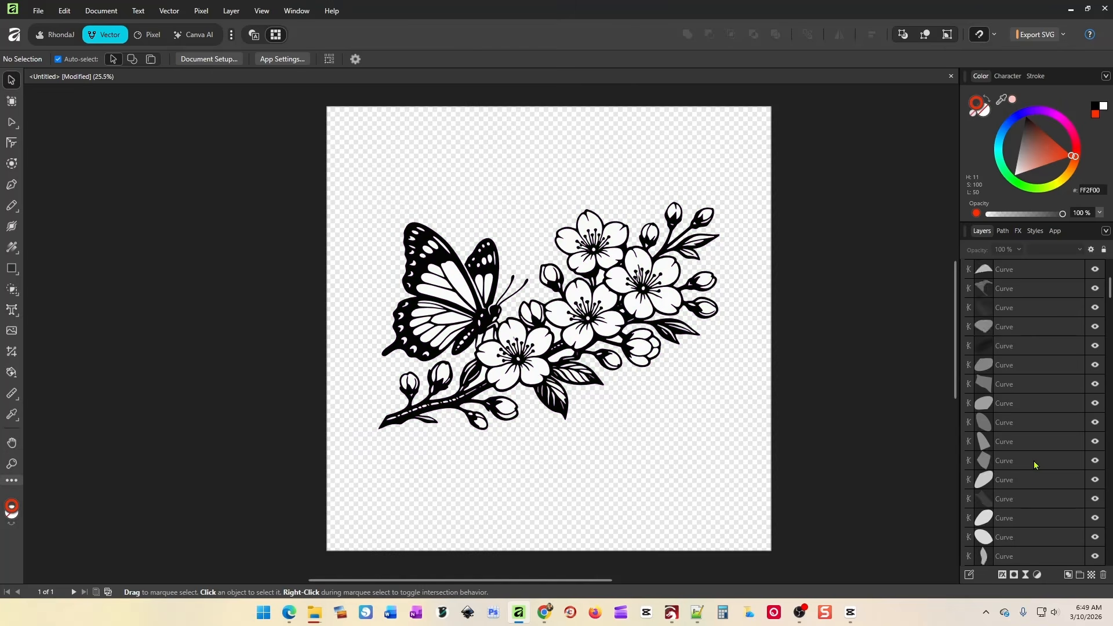
scroll(1032, 465, down, 10)
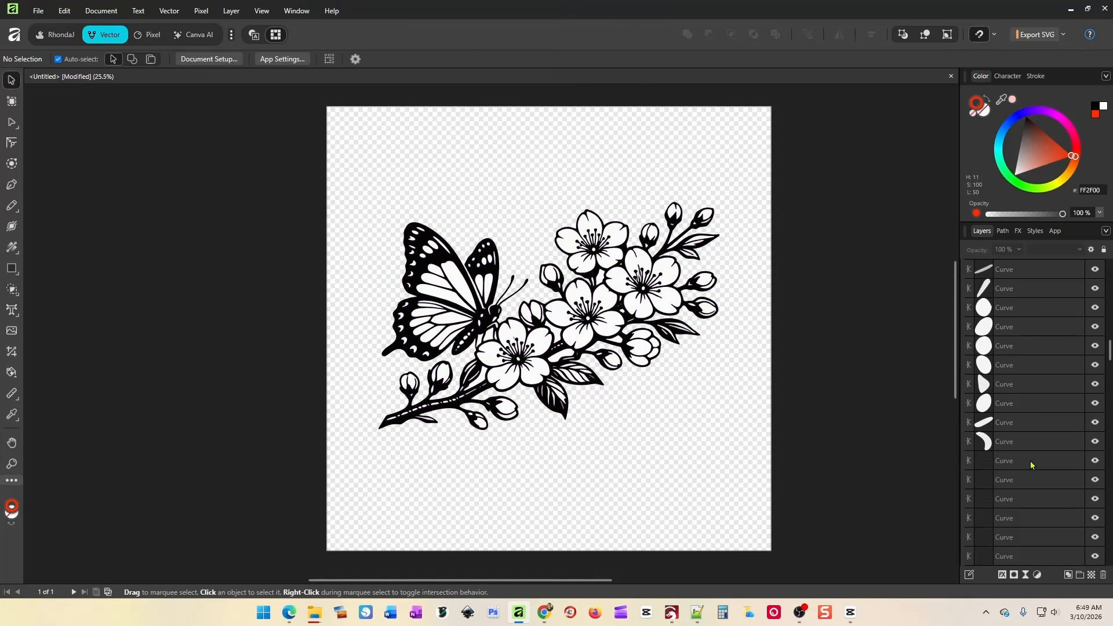
drag(1109, 374, 1110, 548)
click(1038, 537)
mouse_move(666, 299)
mouse_down()
mouse_move(777, 380)
mouse_move(666, 298)
mouse_up()
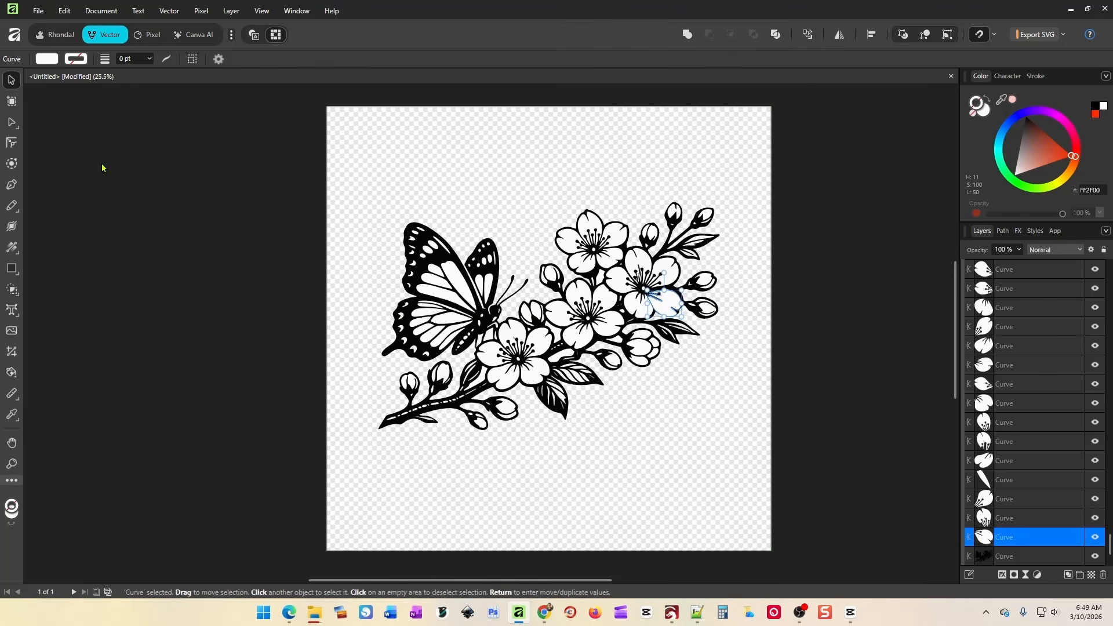
key(ctrl+s)
click(516, 442)
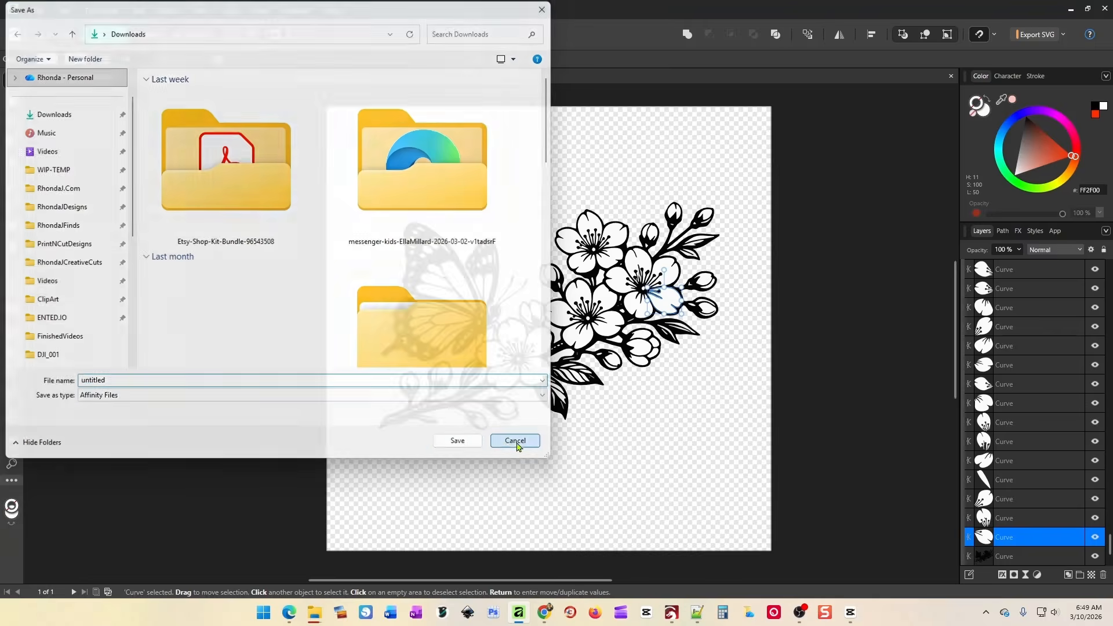
click(688, 429)
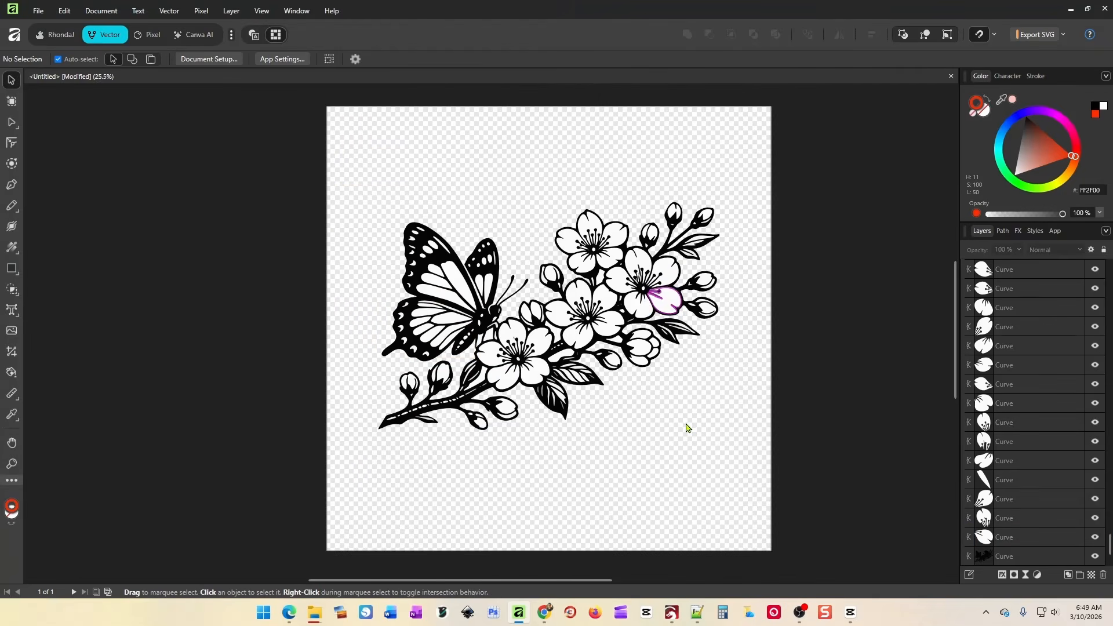
Subtract two batches of curves above the bottom black outline curve from it.
click(1029, 556)
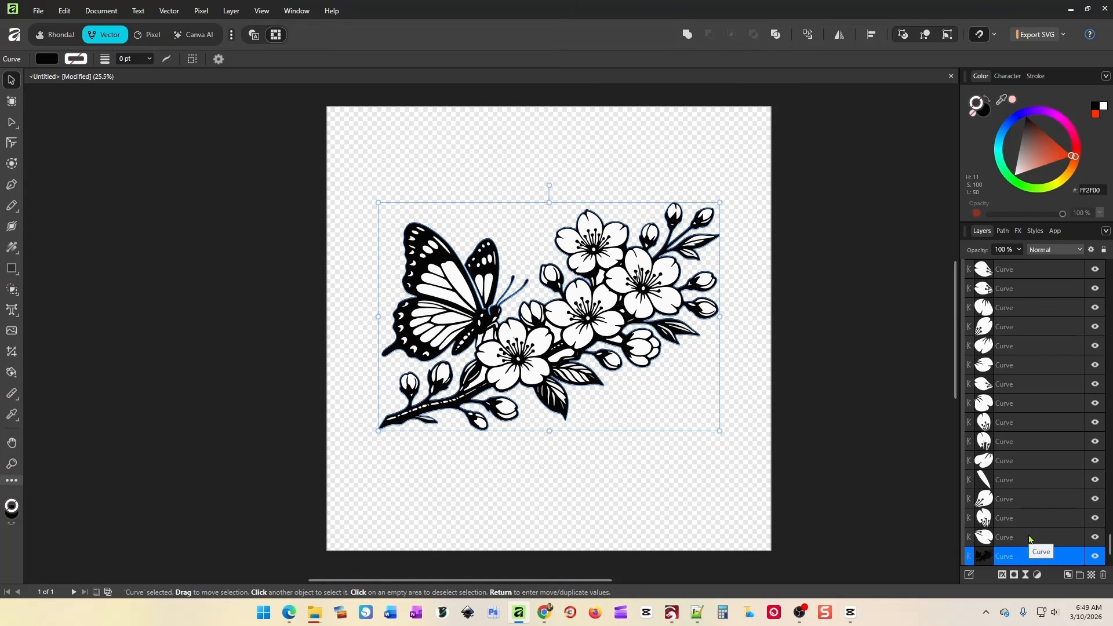
drag(1029, 539, 1022, 276)
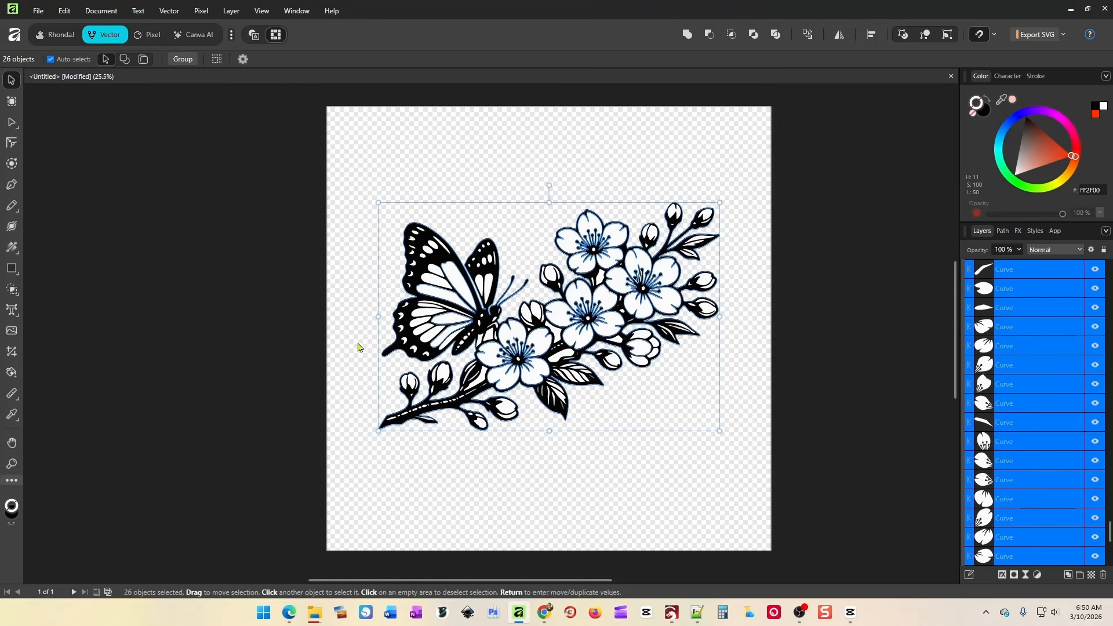
click(709, 35)
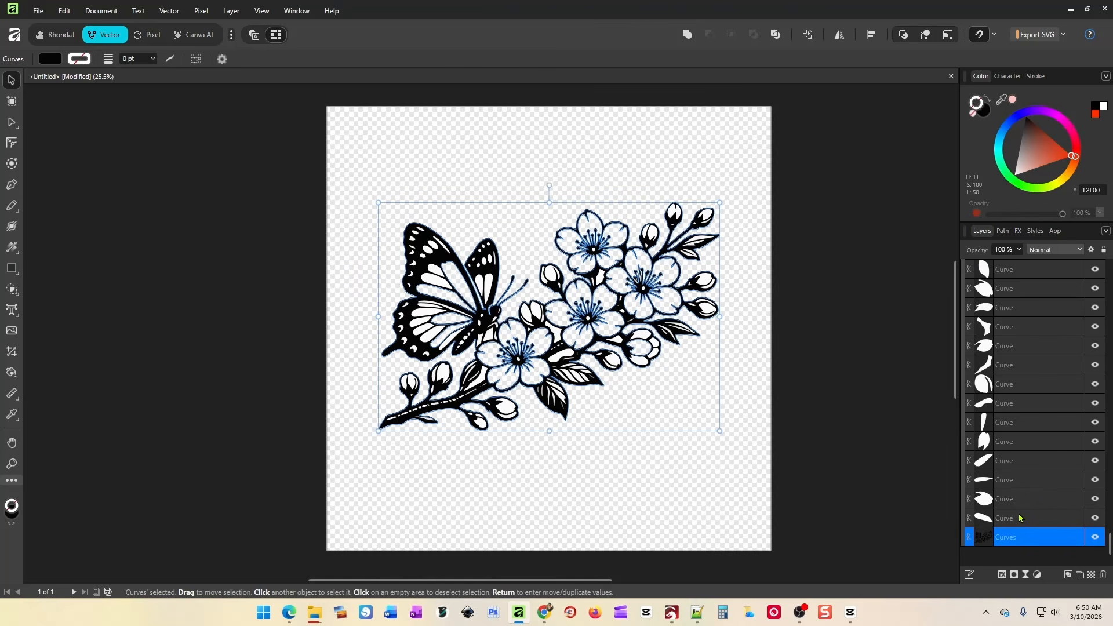
drag(1022, 518, 1021, 274)
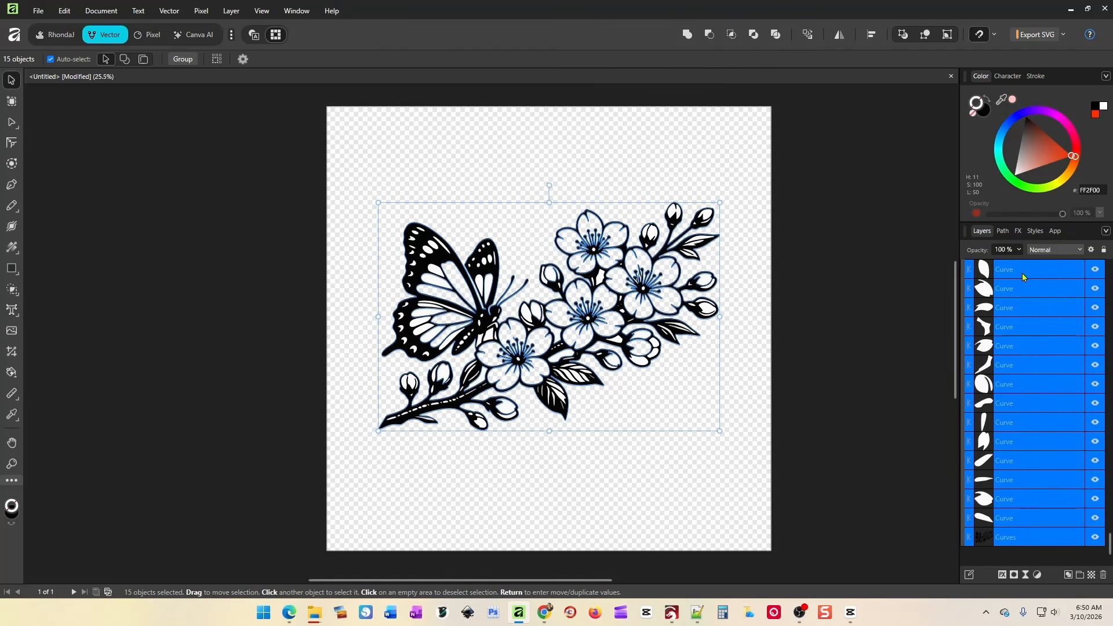
click(709, 35)
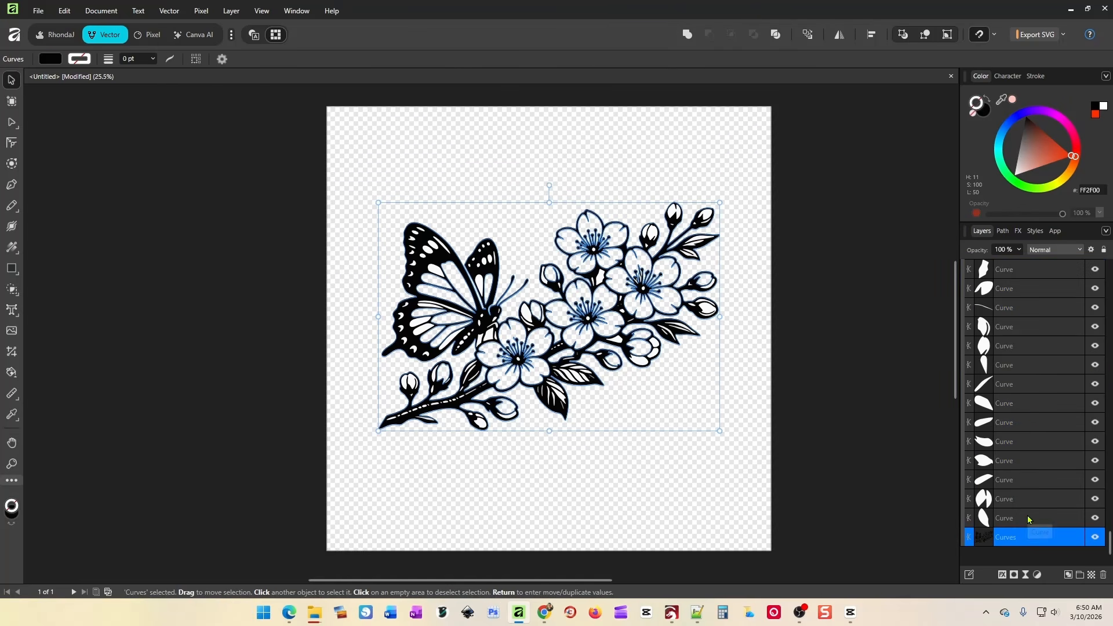
Merge a 55-curve range into one shape, then undo that merge.
drag(1027, 522, 1018, 270)
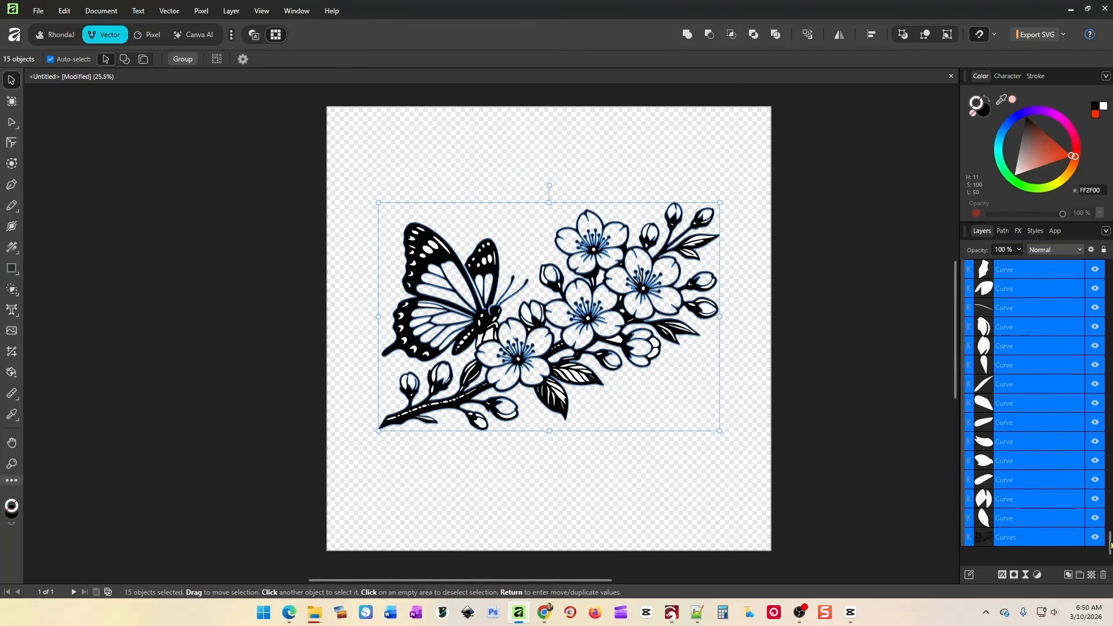
scroll(1110, 529, up, 3)
drag(1110, 529, 1111, 523)
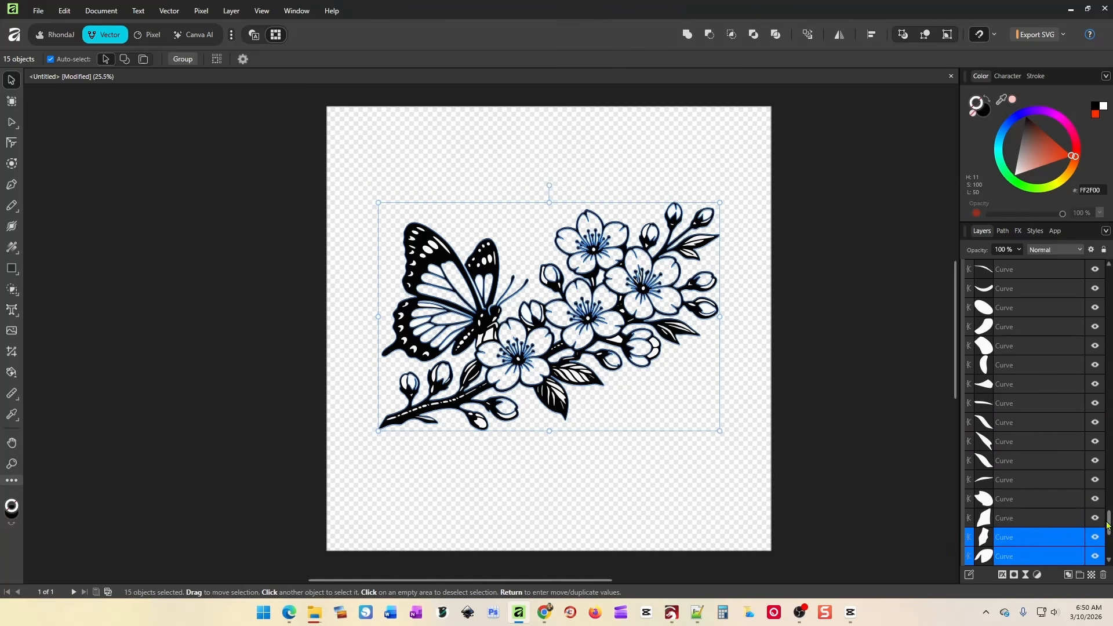
drag(1109, 526, 1107, 456)
shift+click(1011, 384)
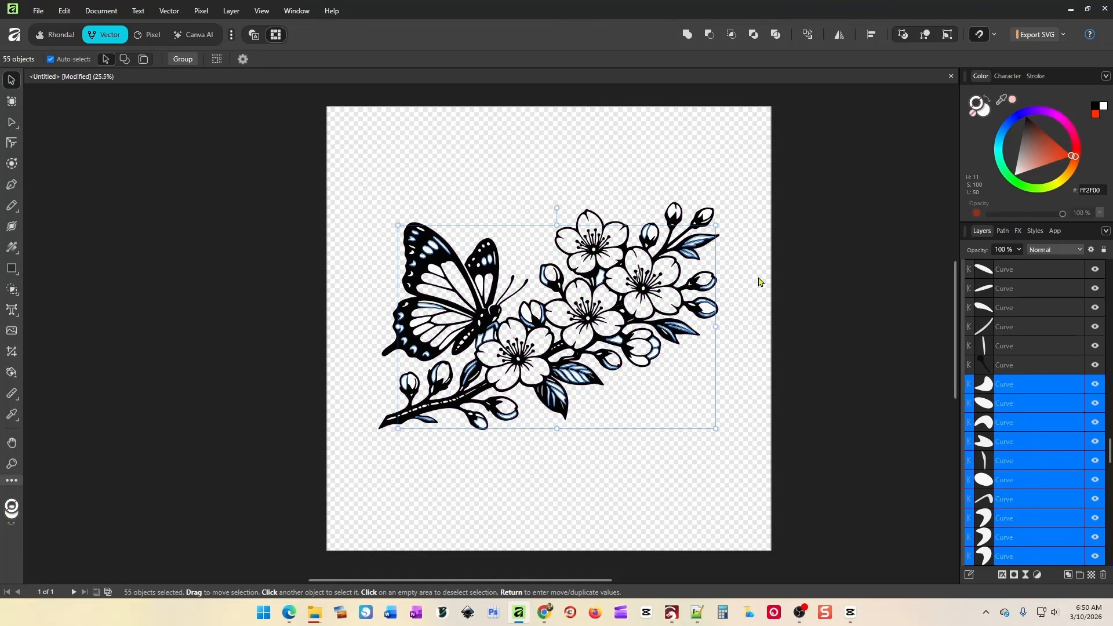
click(708, 36)
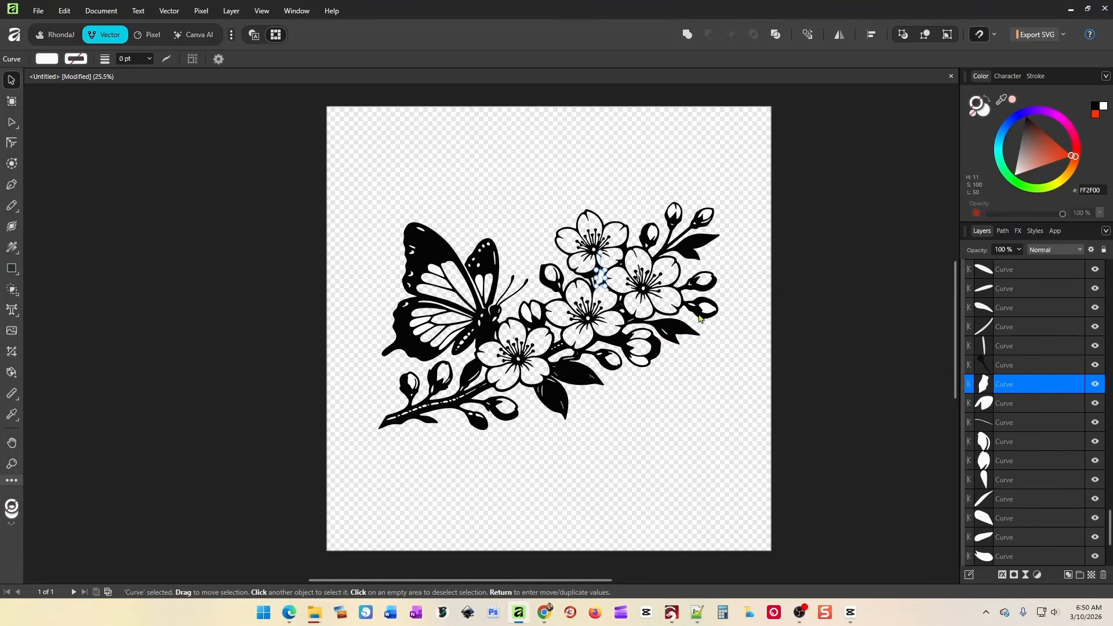
key(ctrl+z)
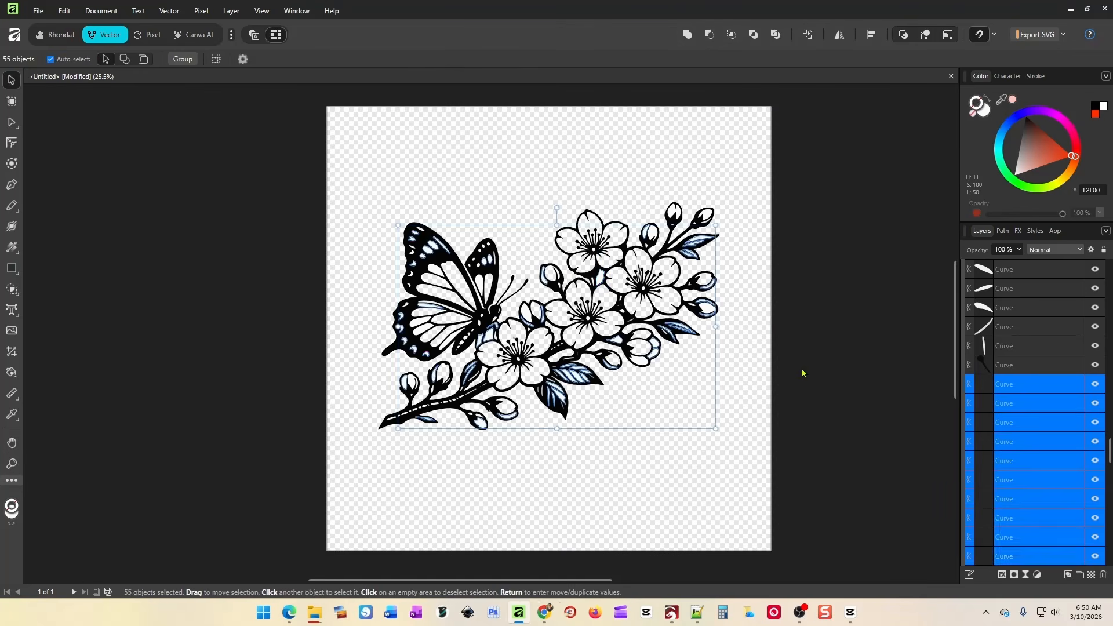
click(800, 373)
Subtract successive ranges of curve layers from the combined Curves outline.
scroll(1024, 399, down, 15)
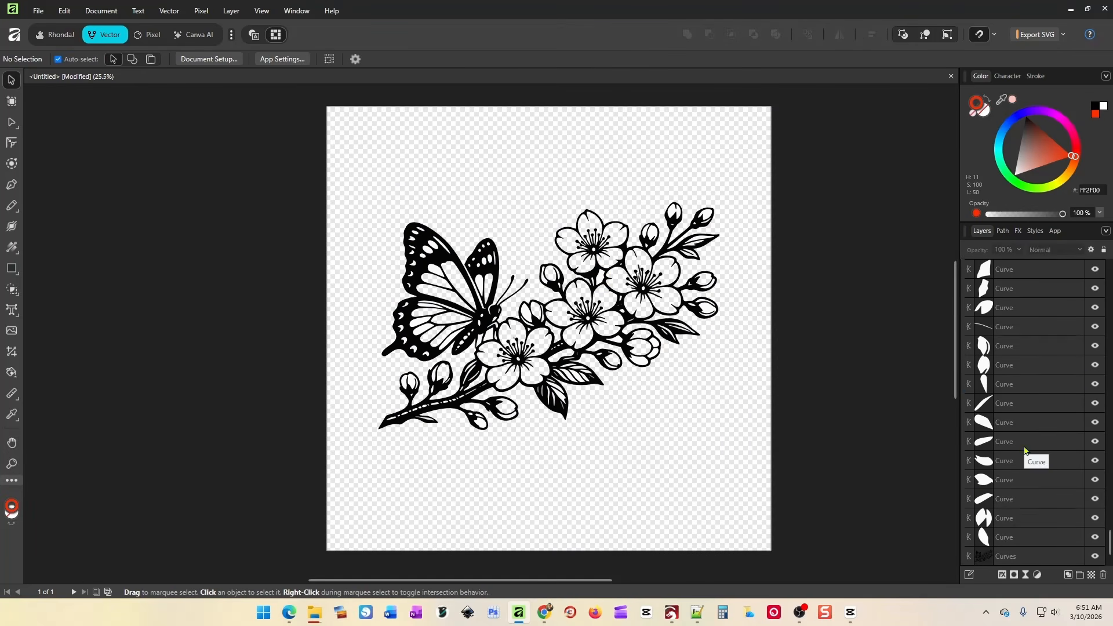
click(1000, 558)
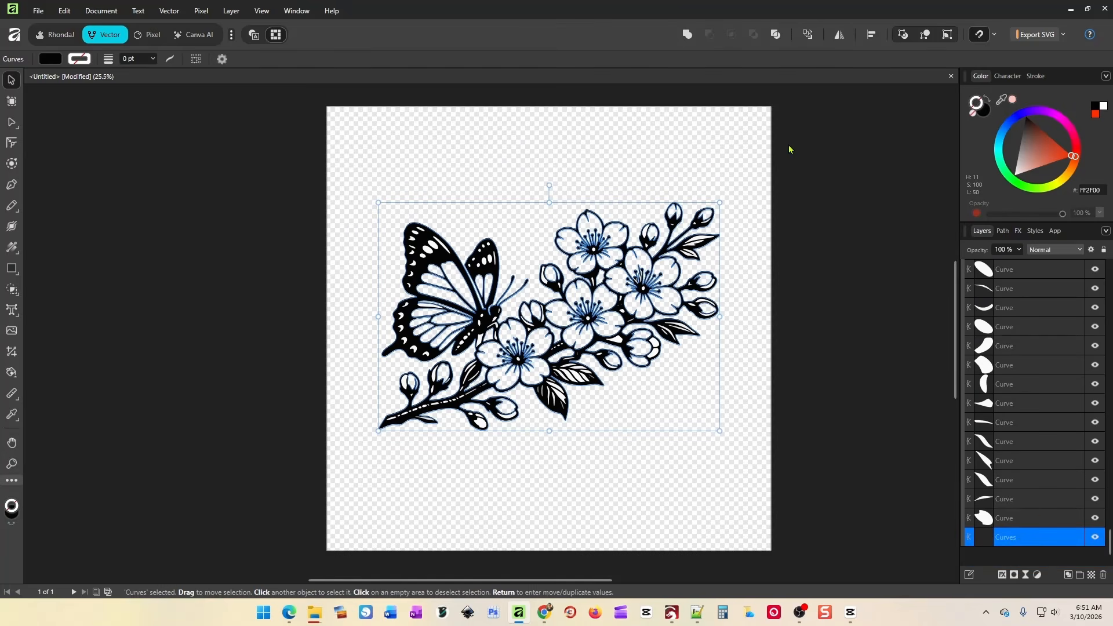
shift+click(1000, 268)
click(710, 35)
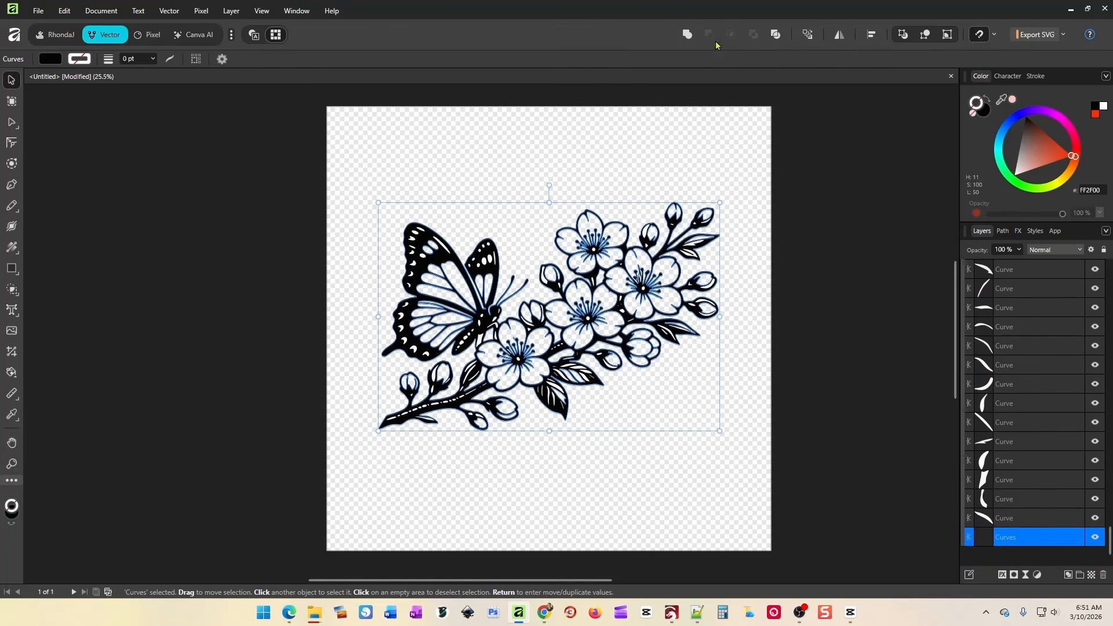
shift+click(1002, 270)
click(710, 35)
shift+click(1003, 270)
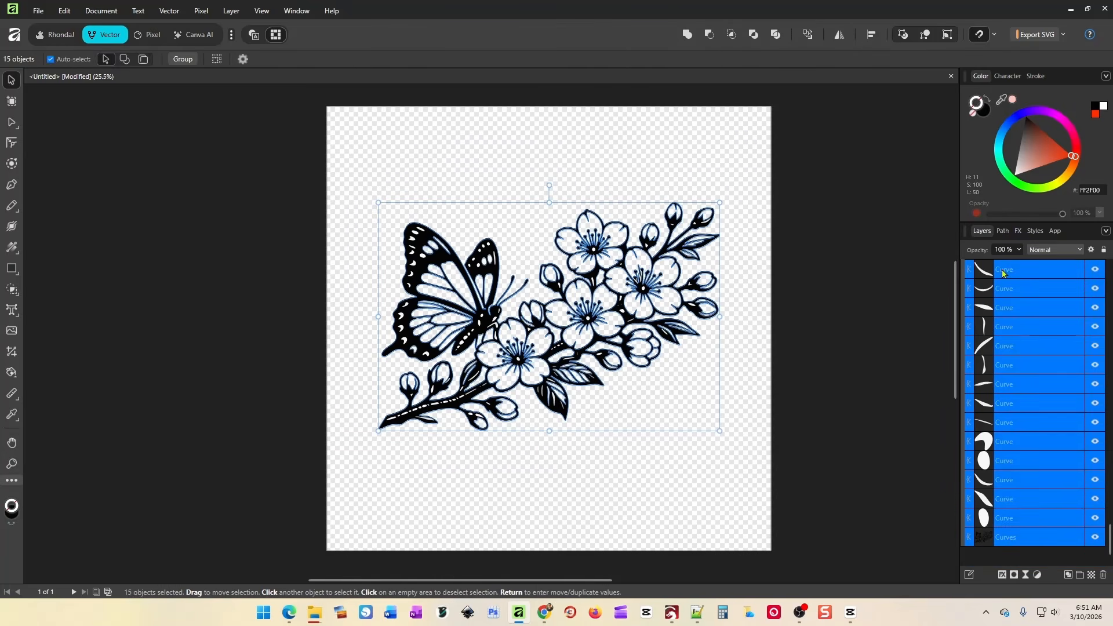
click(709, 35)
shift+click(1014, 334)
click(710, 34)
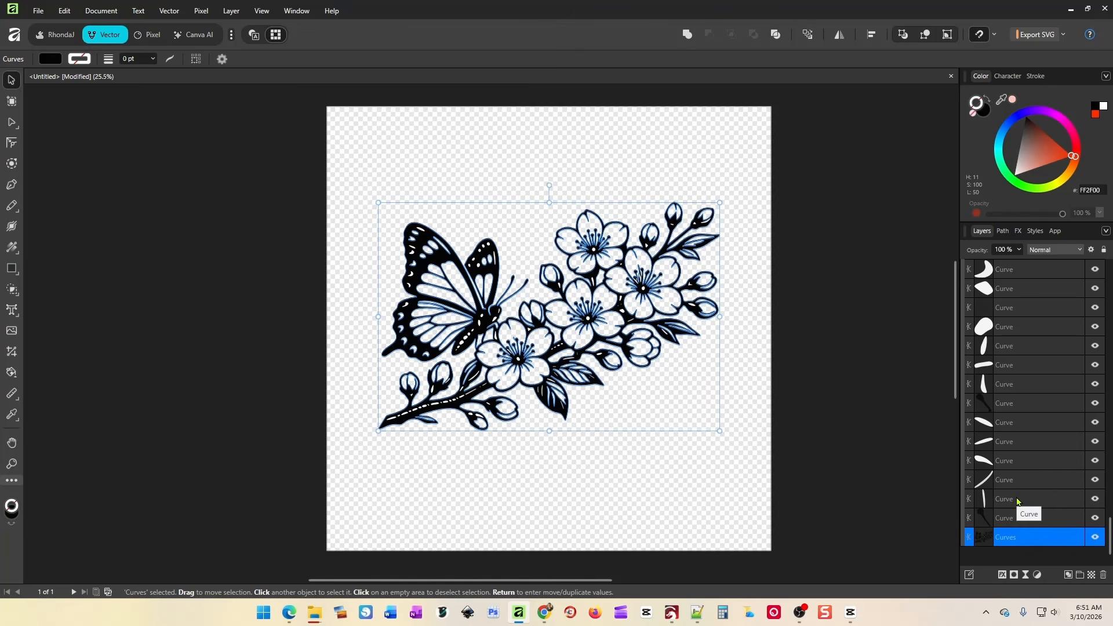
Combine 12 individually selected curve layers into one Curves shape.
ctrl+click(1017, 500)
ctrl+click(1016, 479)
ctrl+click(1014, 461)
ctrl+click(1013, 423)
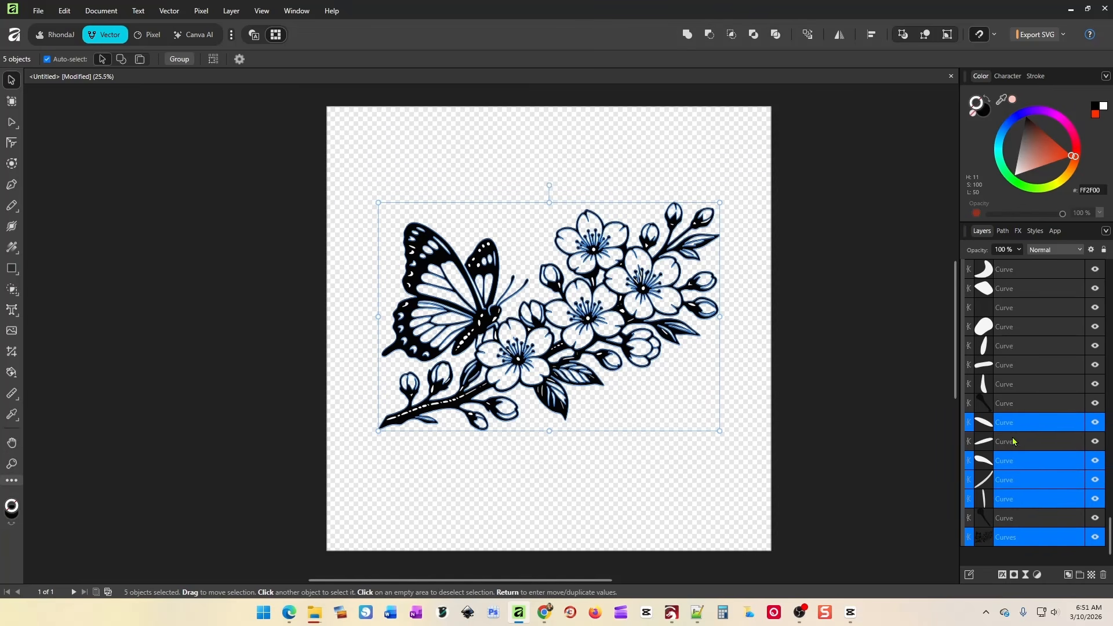
ctrl+click(1014, 441)
ctrl+click(1004, 385)
ctrl+click(1000, 365)
ctrl+click(998, 348)
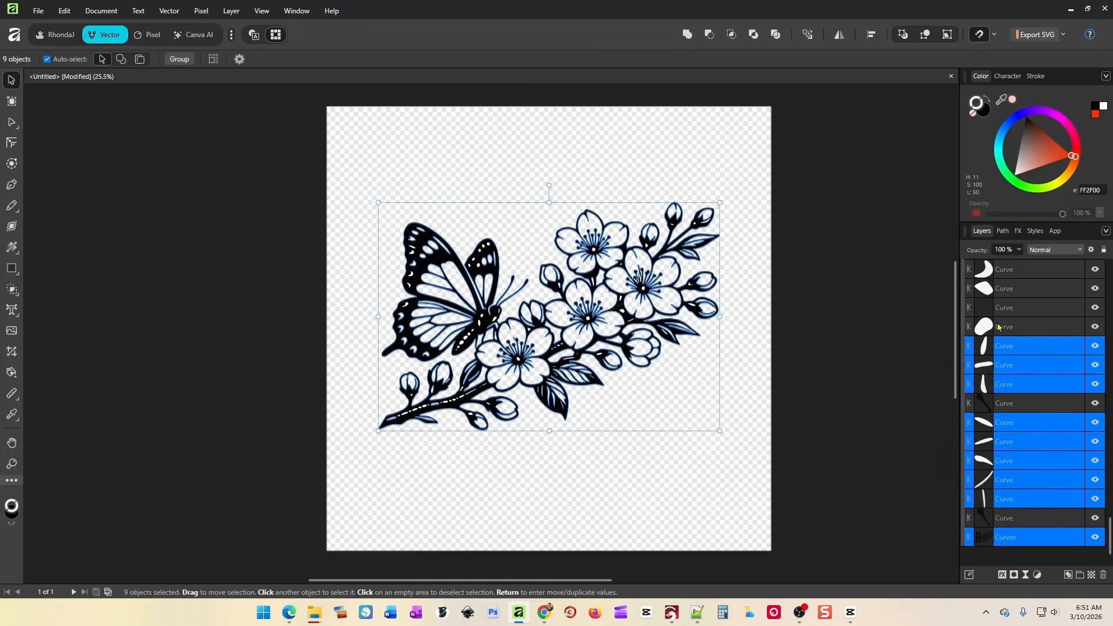
ctrl+click(998, 327)
ctrl+click(998, 291)
ctrl+click(998, 272)
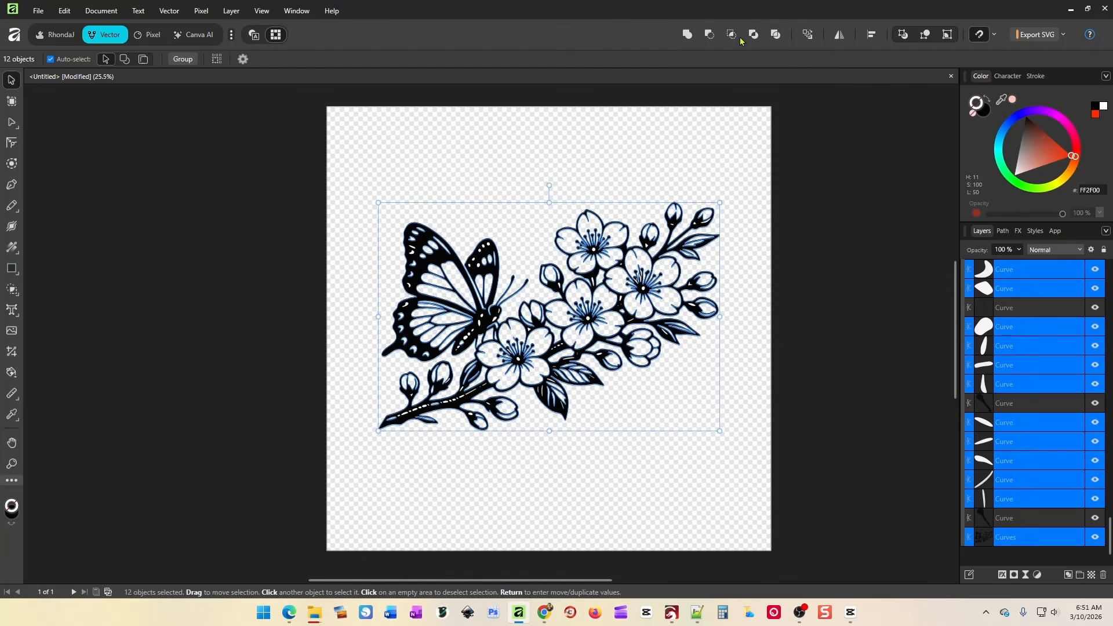
click(709, 35)
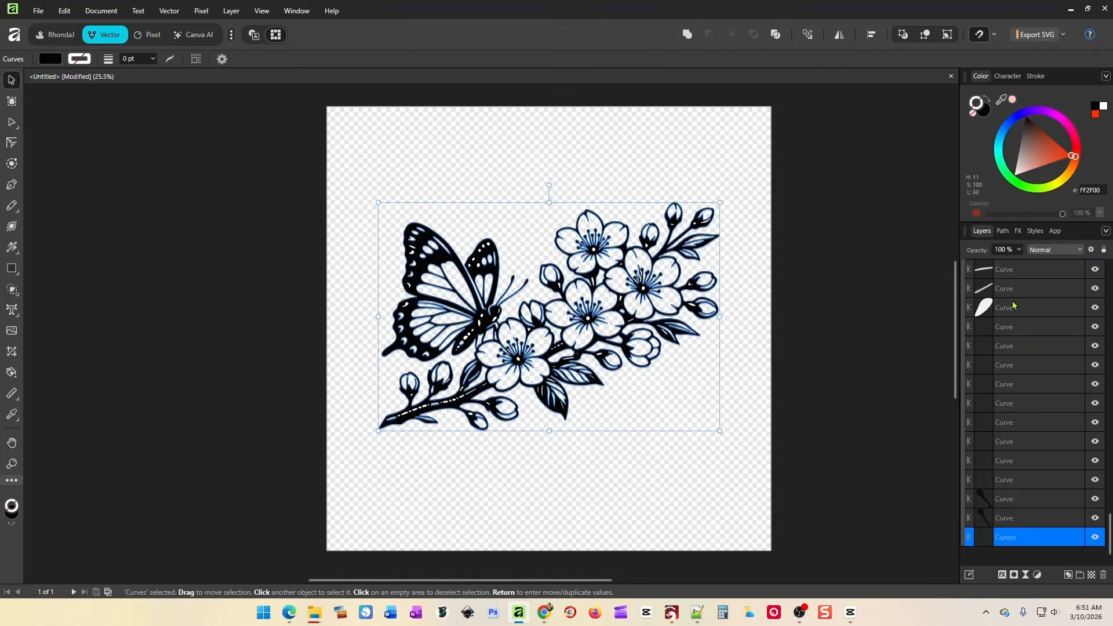
Merge 10 more selected curve layers into a single Curves shape.
ctrl+click(1022, 308)
ctrl+click(1023, 327)
ctrl+click(1023, 346)
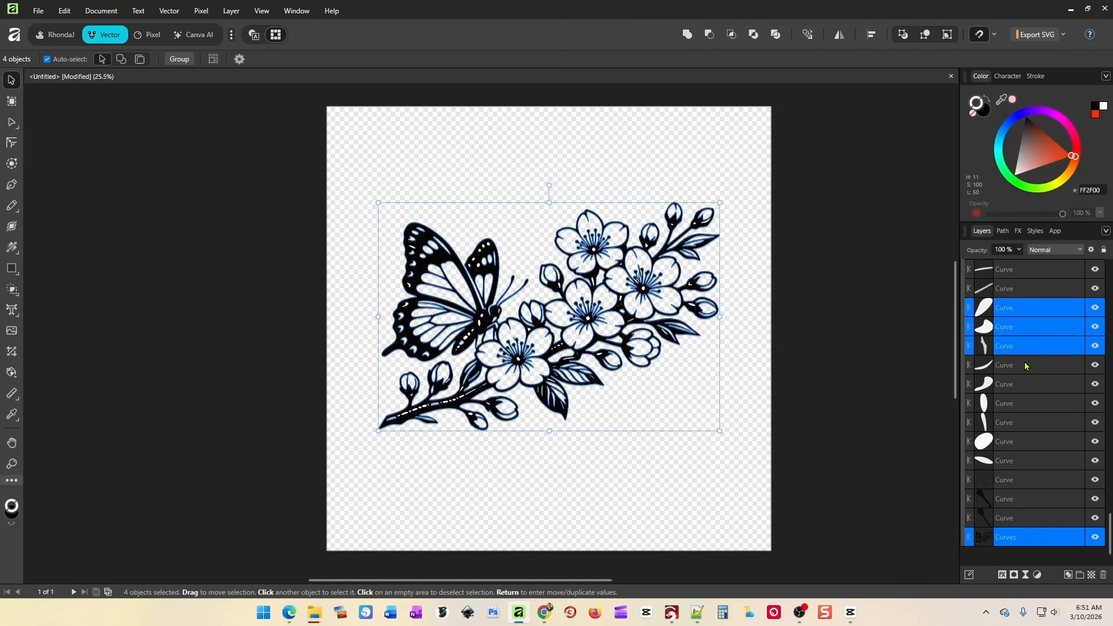
ctrl+click(1024, 365)
ctrl+click(1024, 384)
ctrl+click(1024, 403)
shift+click(1024, 460)
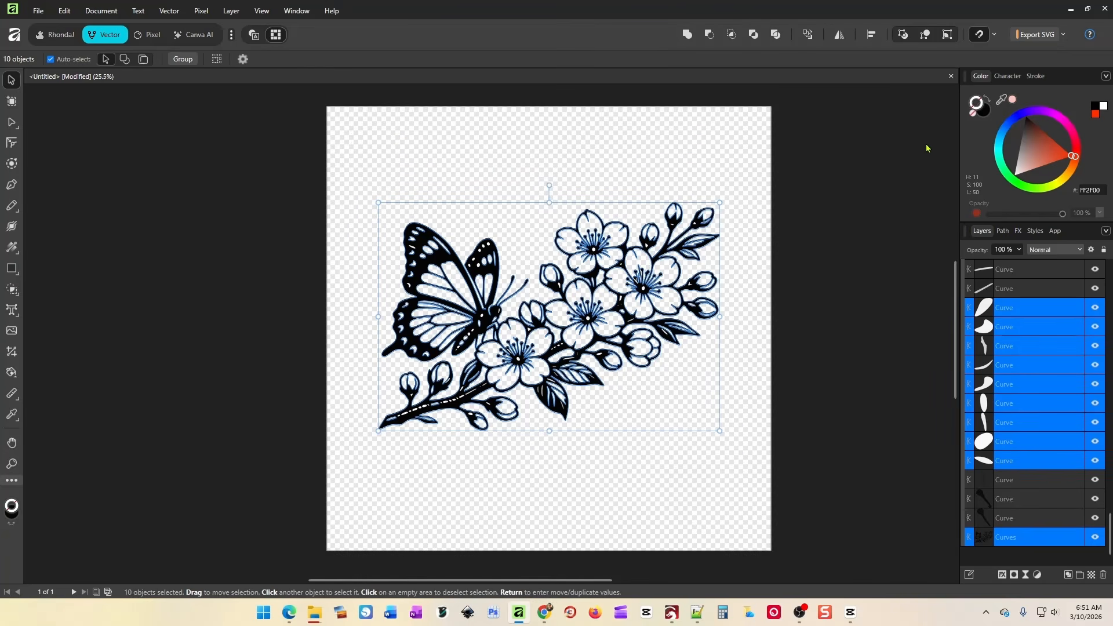
click(709, 34)
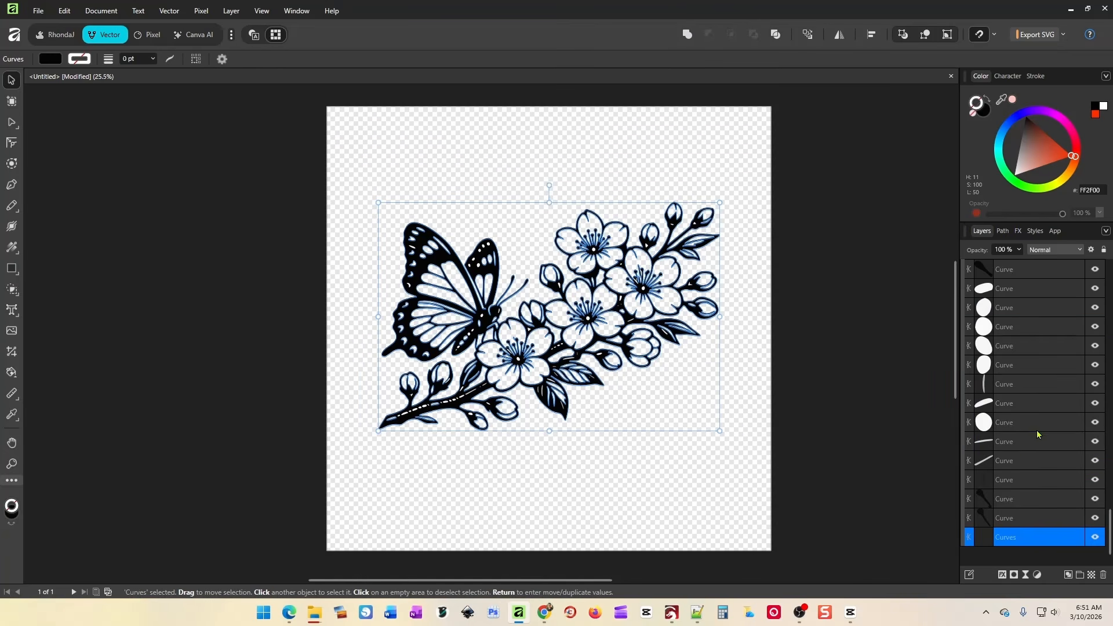
Select the entire traced artwork on the canvas and delete it.
drag(1023, 457, 1018, 284)
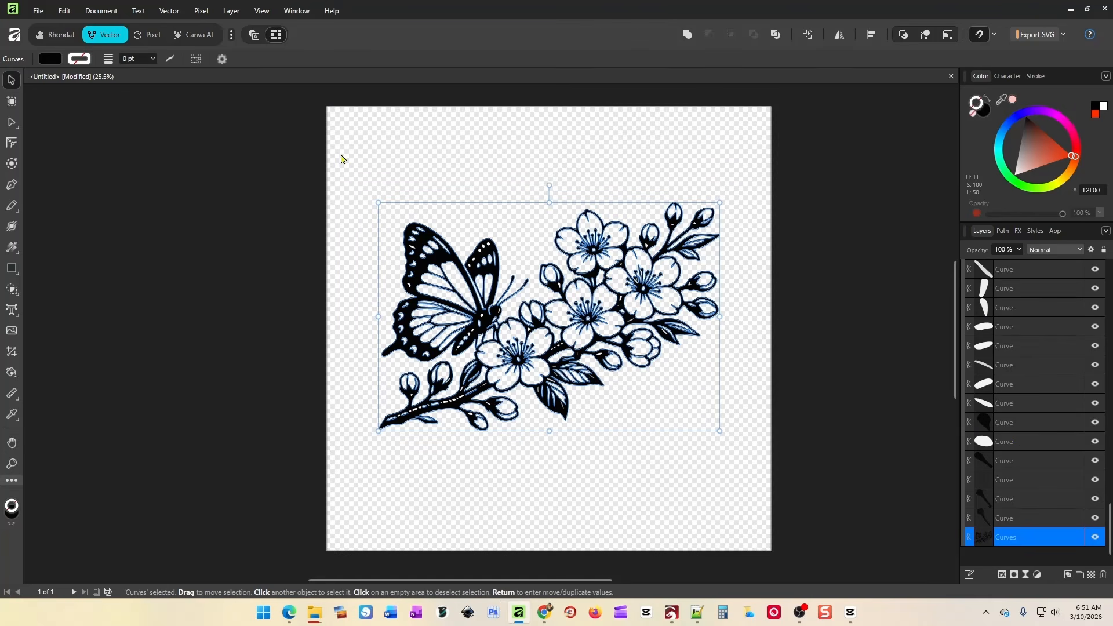
drag(342, 153, 763, 495)
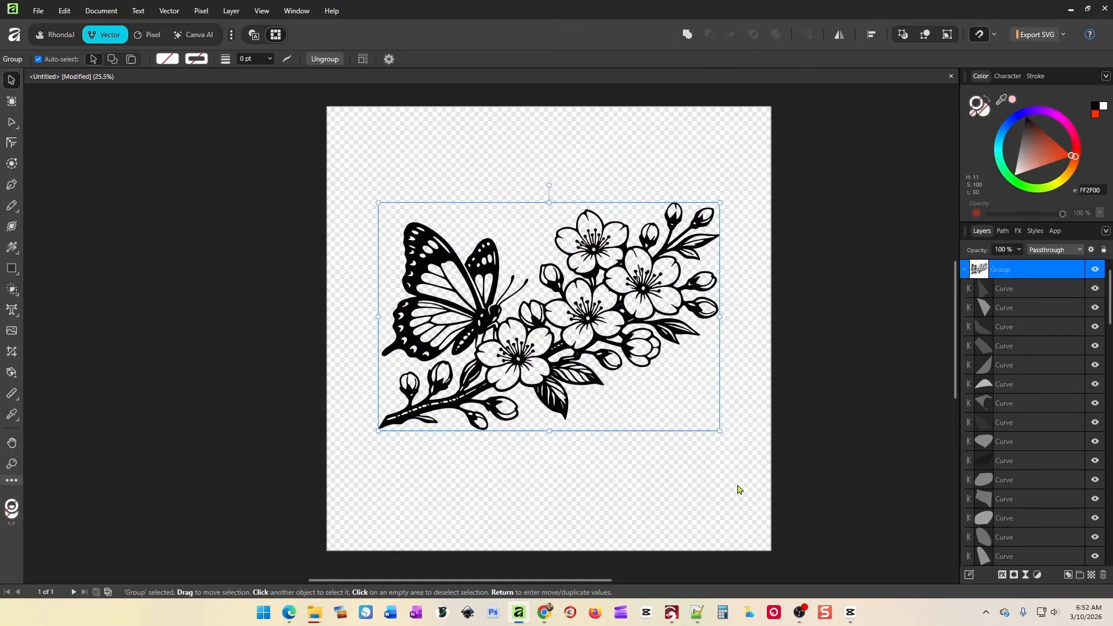
key(Delete)
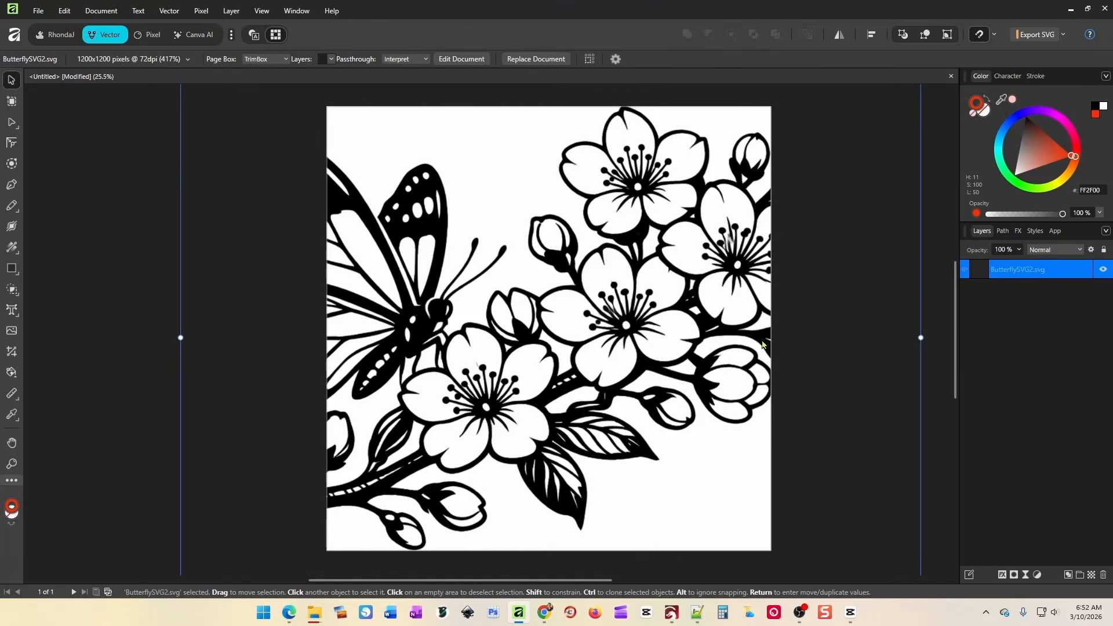
Scale the placed ButterflySVG2.svg down to about 208% and move it onto the page.
drag(921, 337, 549, 338)
drag(458, 328, 637, 275)
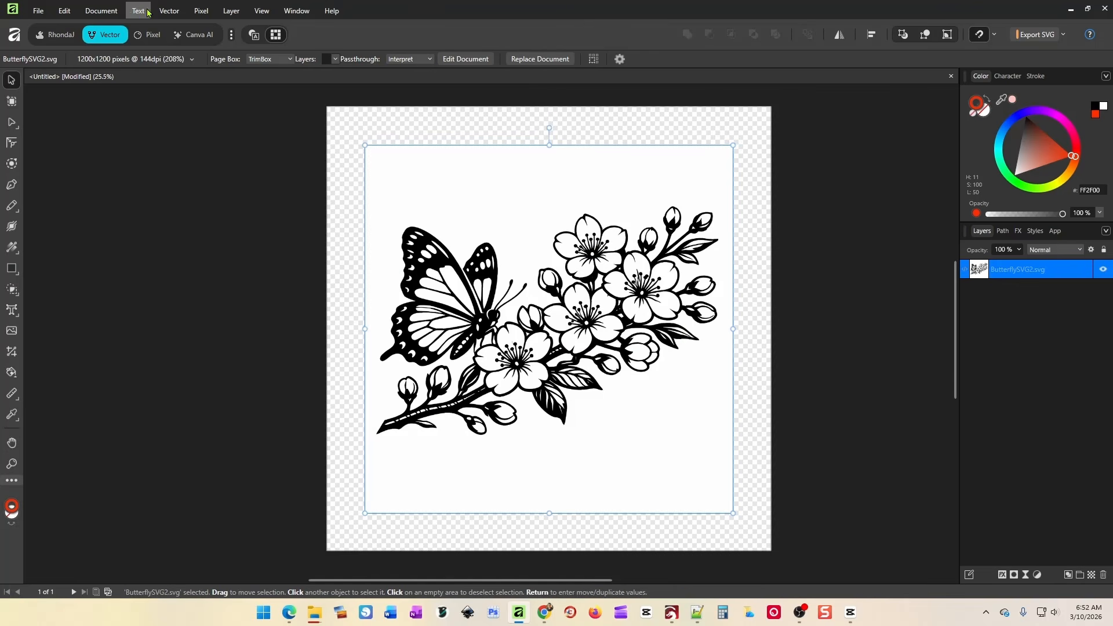
Trace the placed butterfly image into vector curves with Vector > Image Trace.
click(169, 10)
click(218, 226)
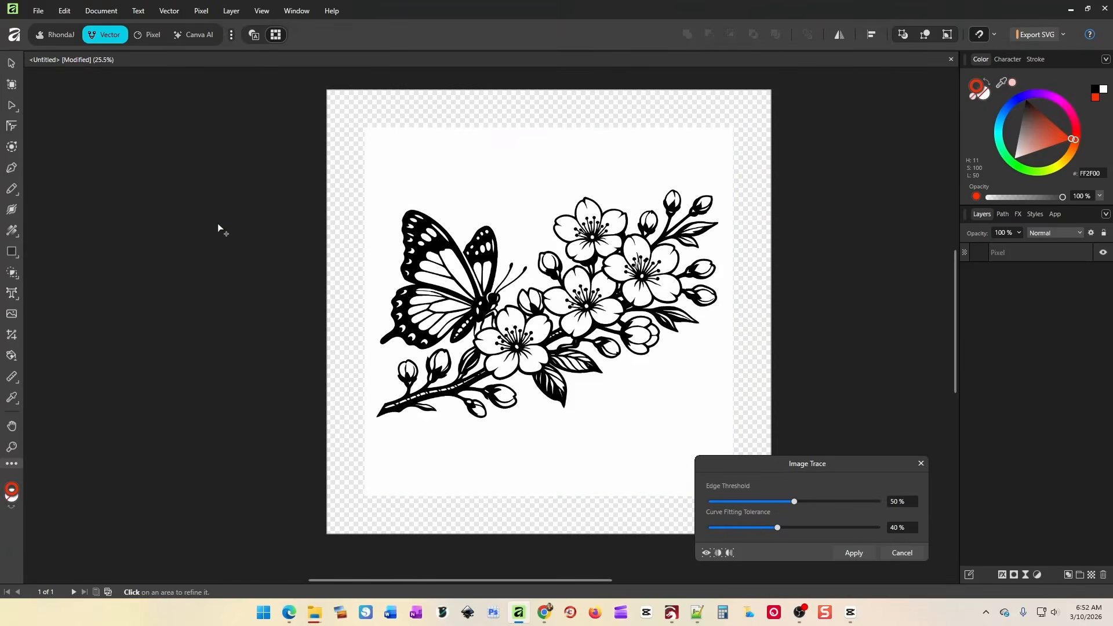
click(852, 549)
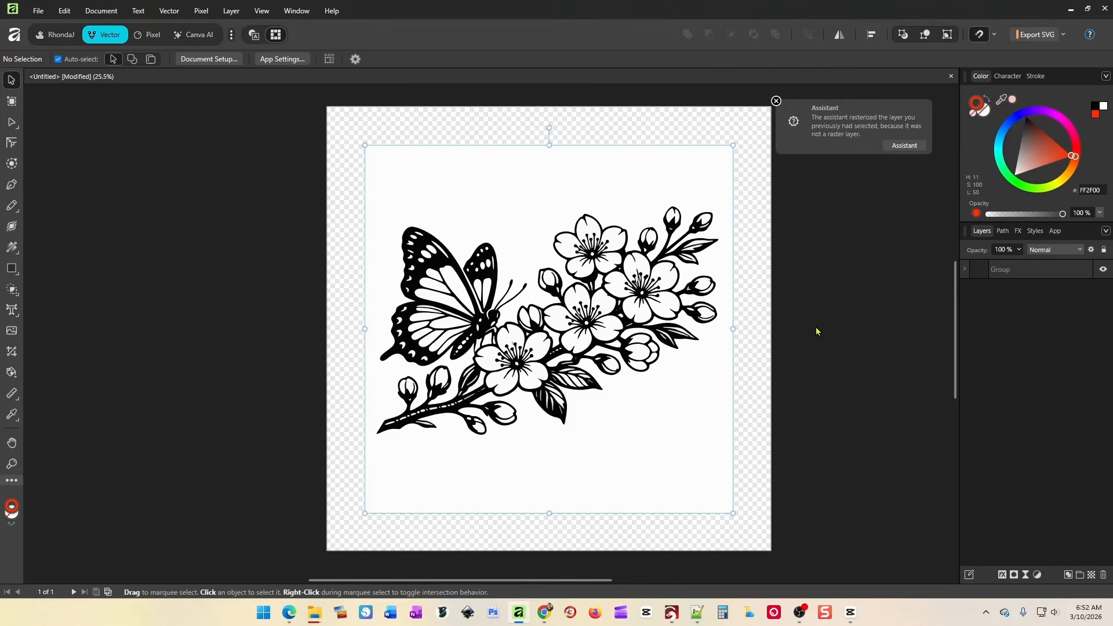
Expand the traced group and delete its white background curve.
click(963, 270)
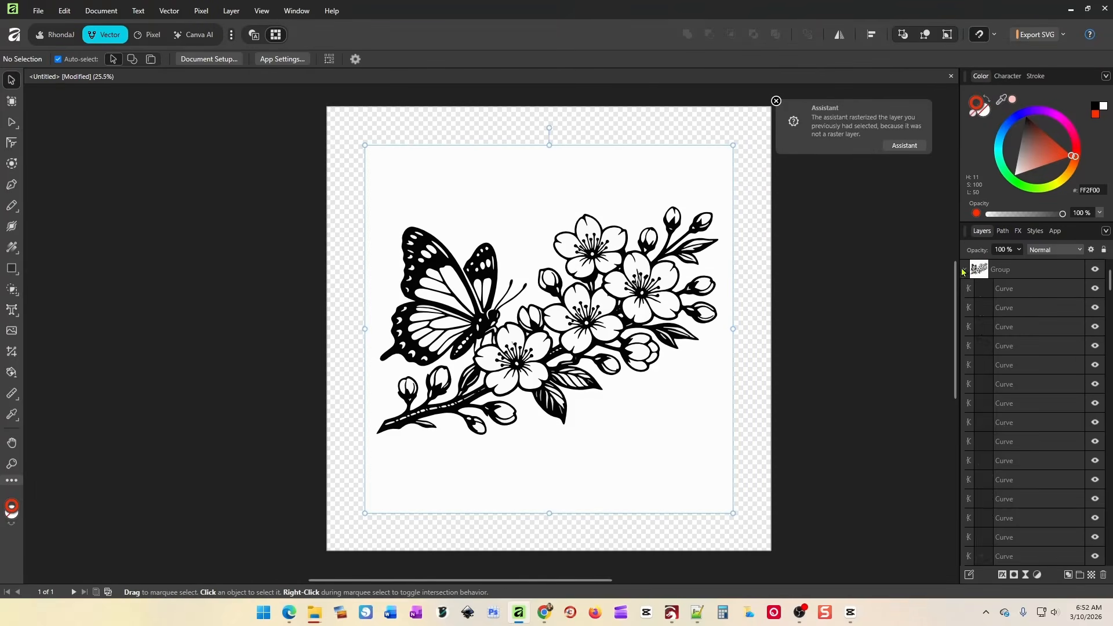
drag(1110, 281, 1110, 551)
click(1042, 557)
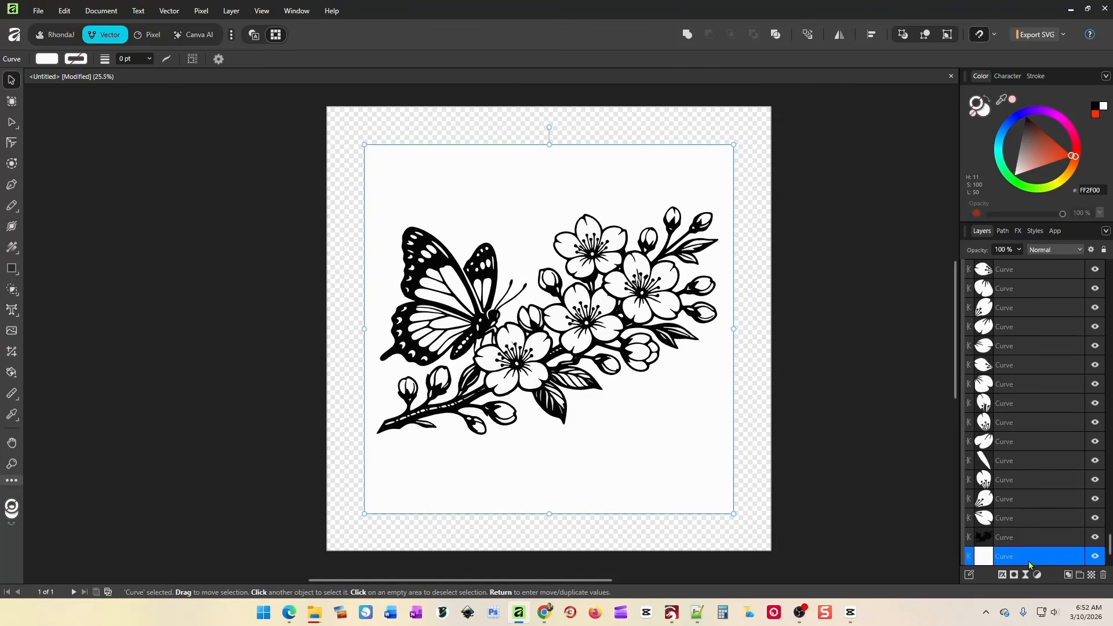
key(Delete)
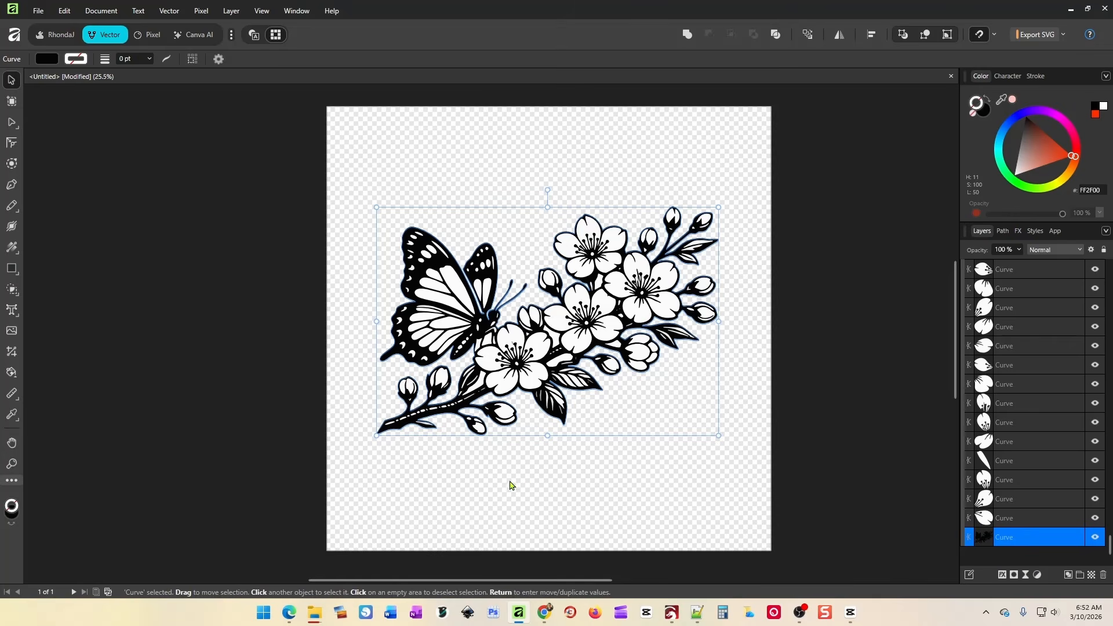
Shift the artwork up and left, then hide the bottom black outline curve.
click(510, 486)
drag(381, 432, 279, 388)
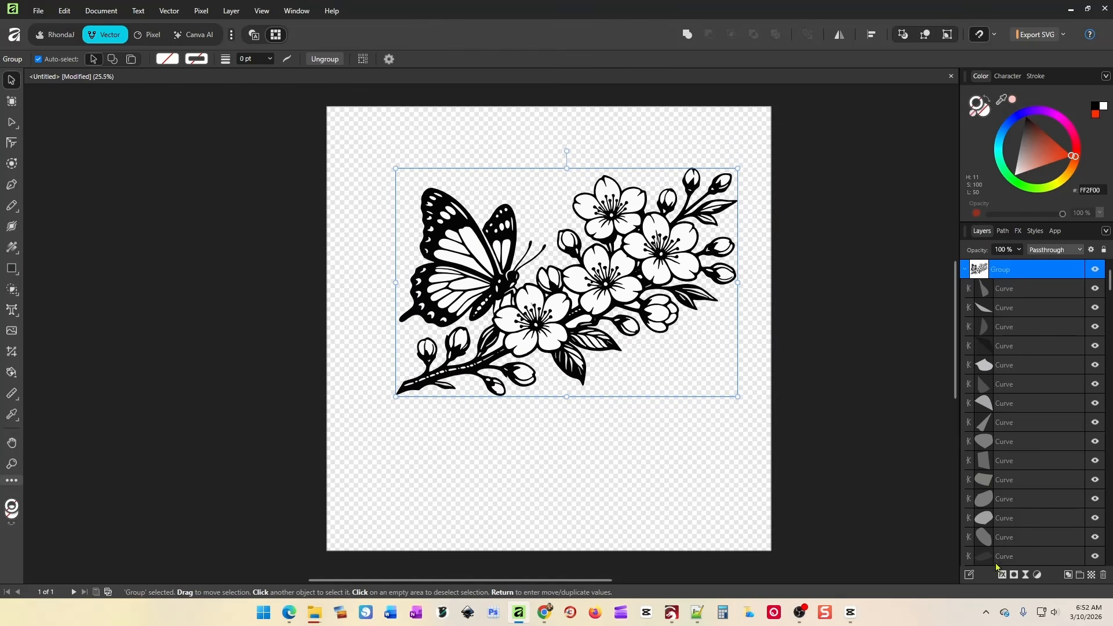
scroll(1043, 452, down, 10)
click(1003, 557)
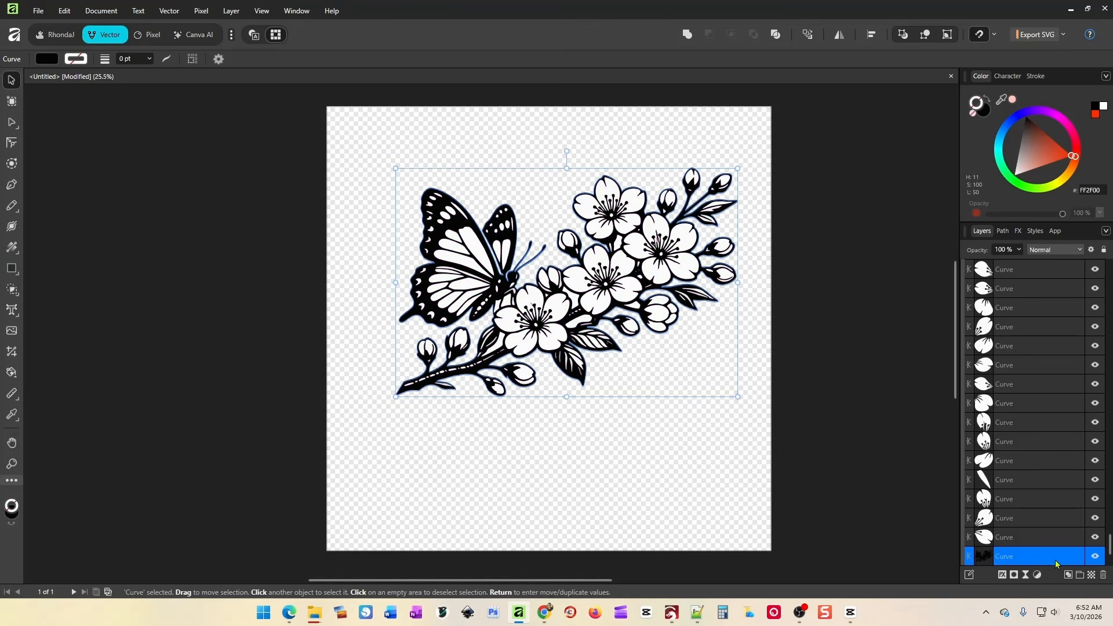
click(1094, 556)
Set the fill group's colour to white and try merging it, then undo.
click(820, 315)
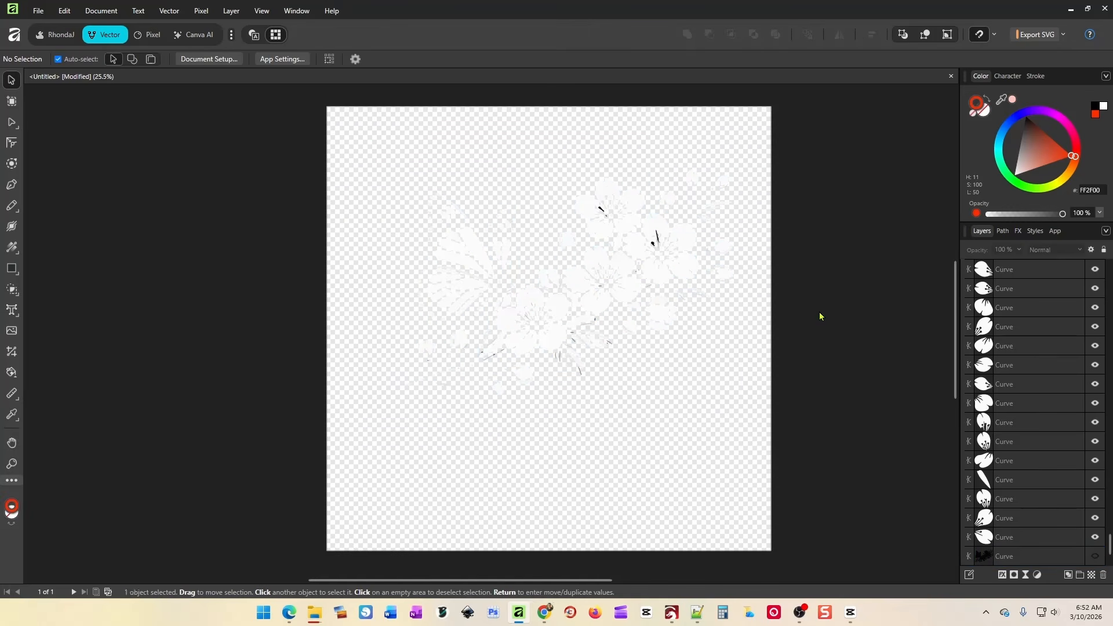
drag(367, 134, 803, 406)
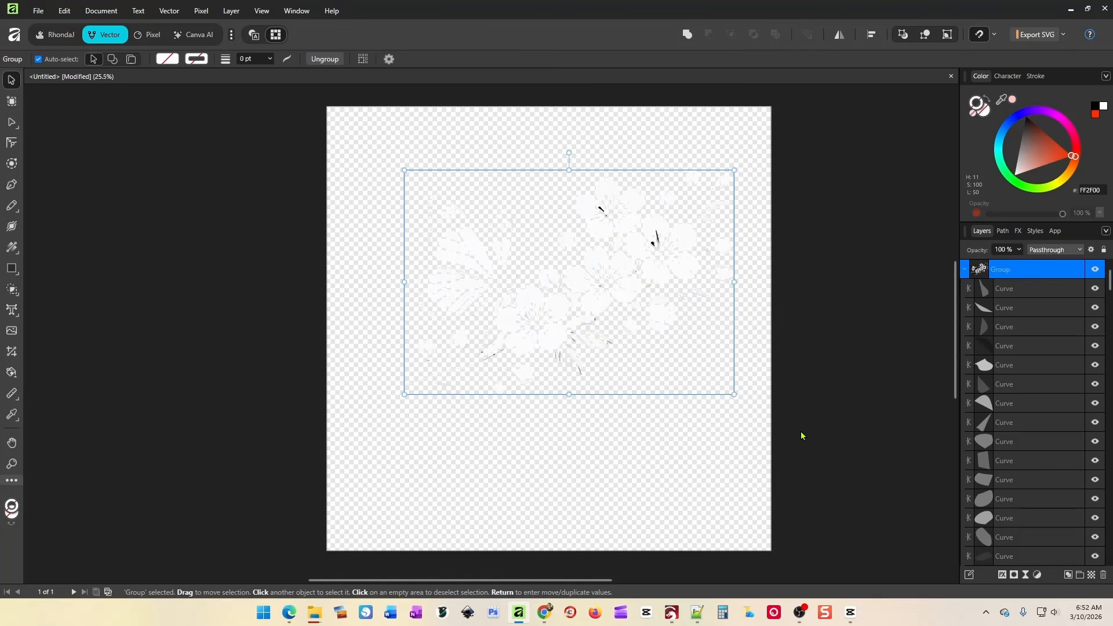
click(984, 113)
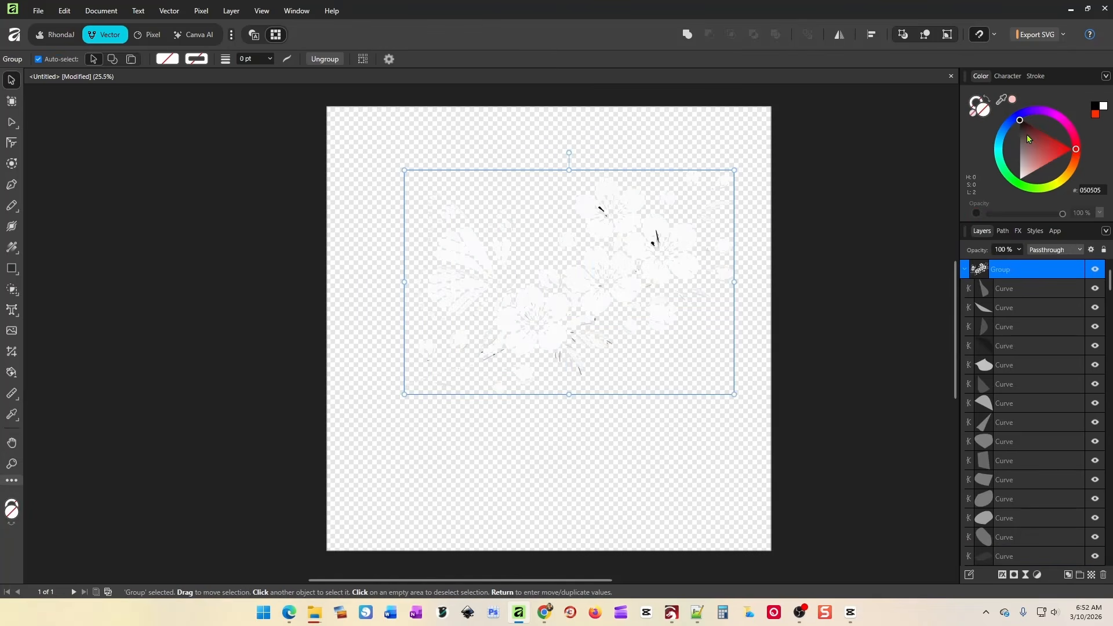
drag(1027, 136, 1016, 187)
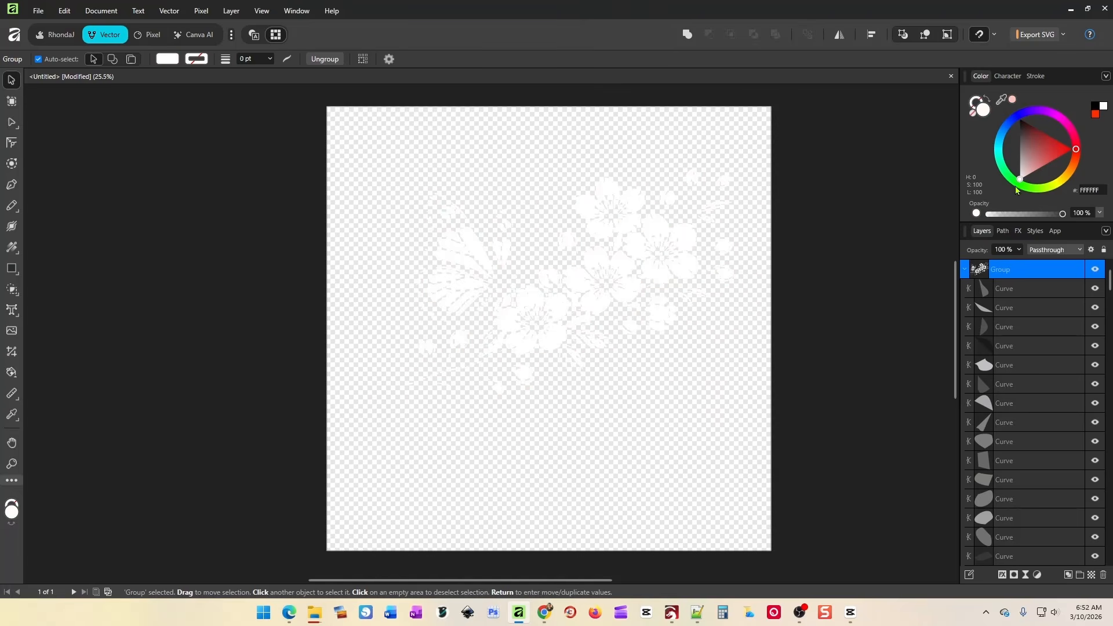
click(687, 34)
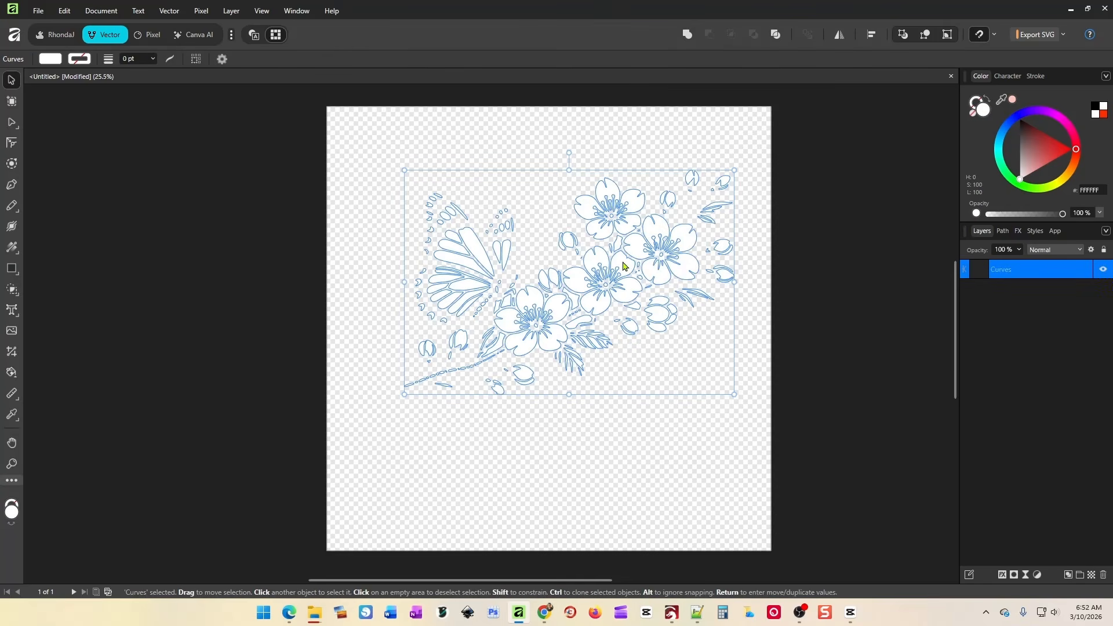
click(812, 335)
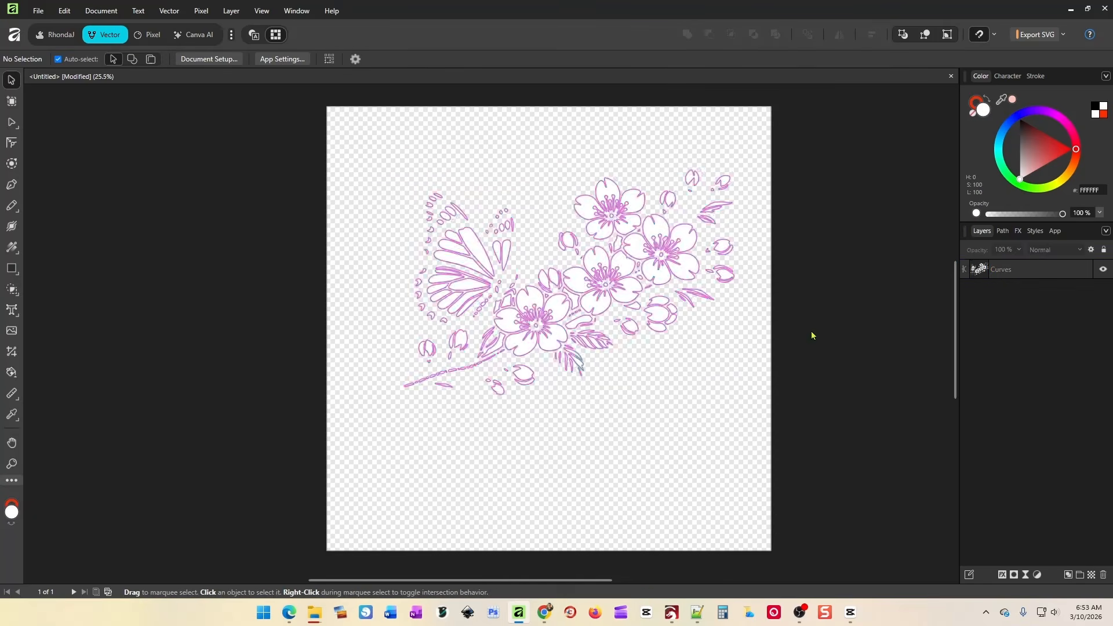
key(ctrl+z)
Show the black outline, move it off-page left, and merge the 215 white pieces with Add.
click(151, 130)
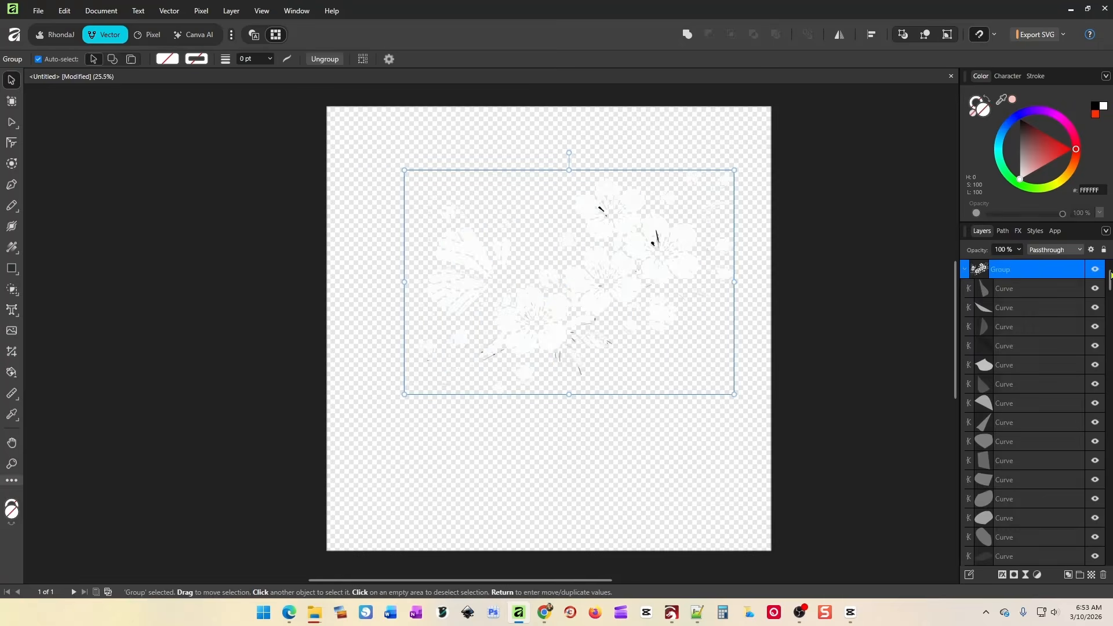
drag(1109, 278, 1106, 559)
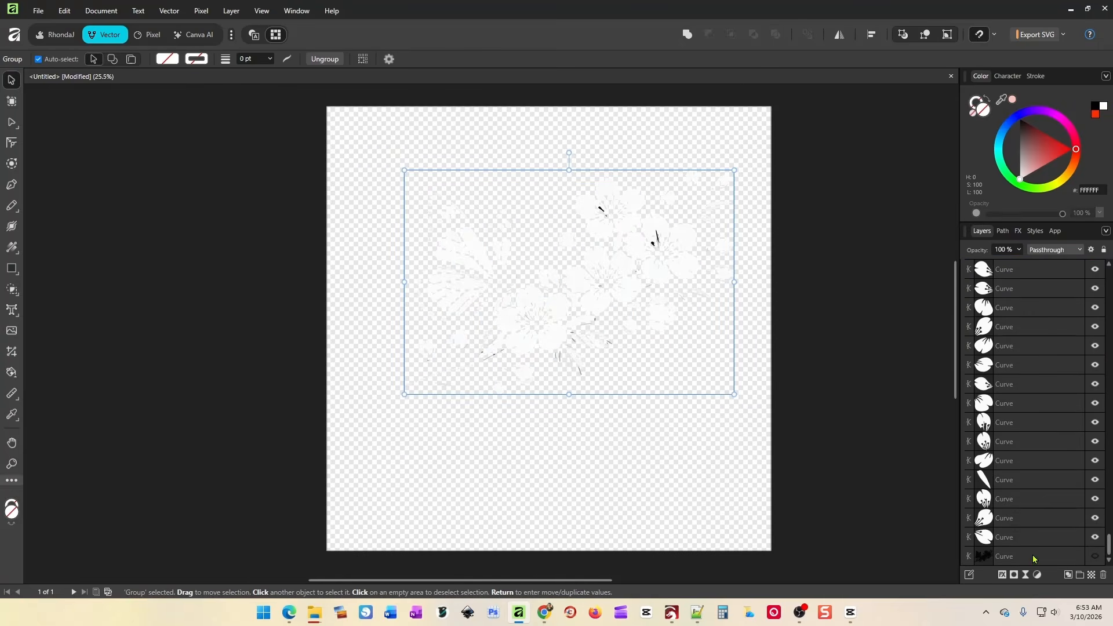
click(1095, 556)
click(1014, 558)
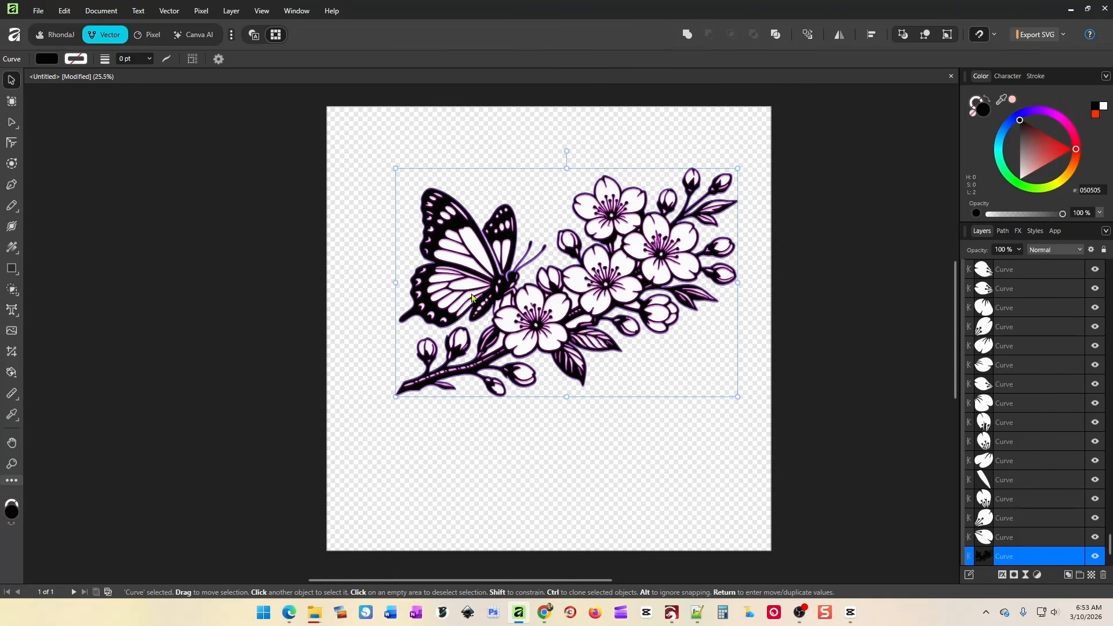
drag(413, 393, 1, 325)
drag(361, 143, 803, 468)
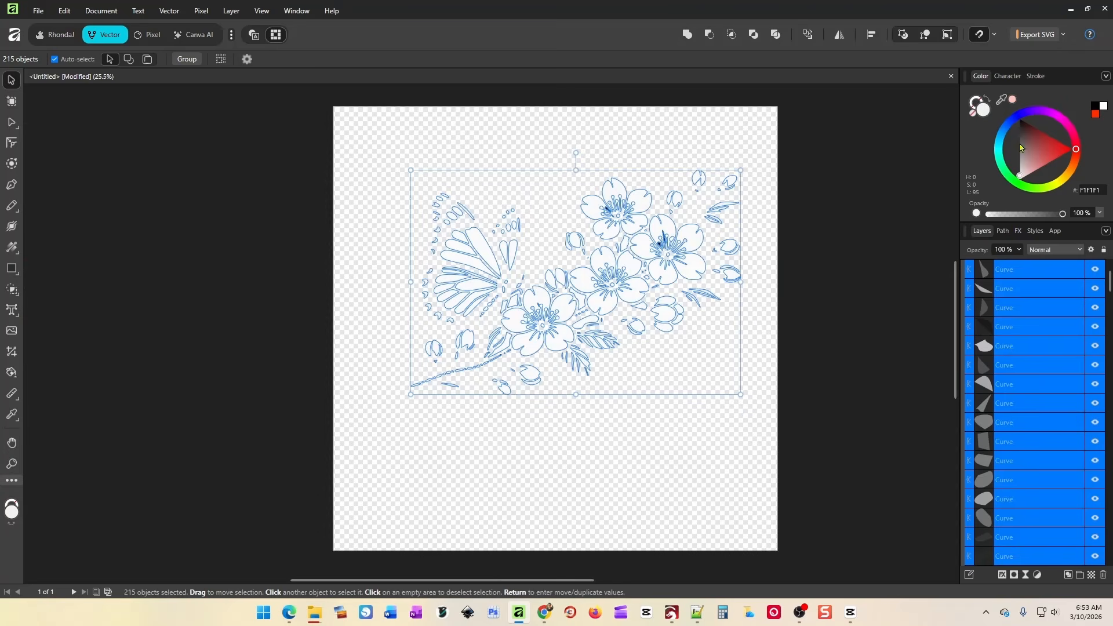
click(687, 34)
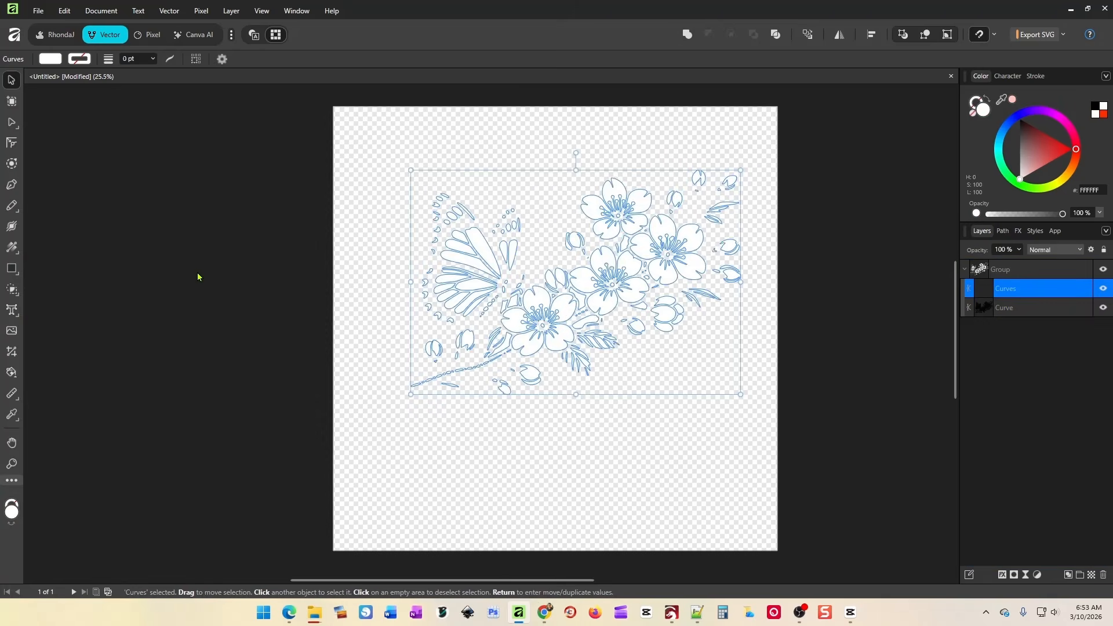
Place the black outline under the white fills and centre the artwork horizontally and vertically.
drag(197, 273, 598, 313)
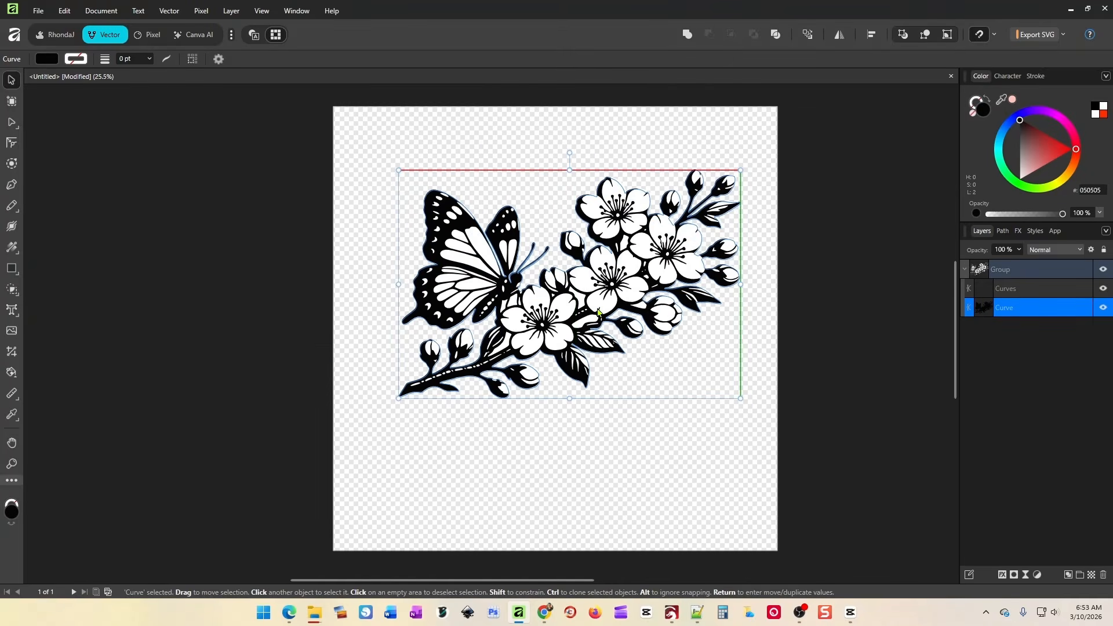
click(333, 138)
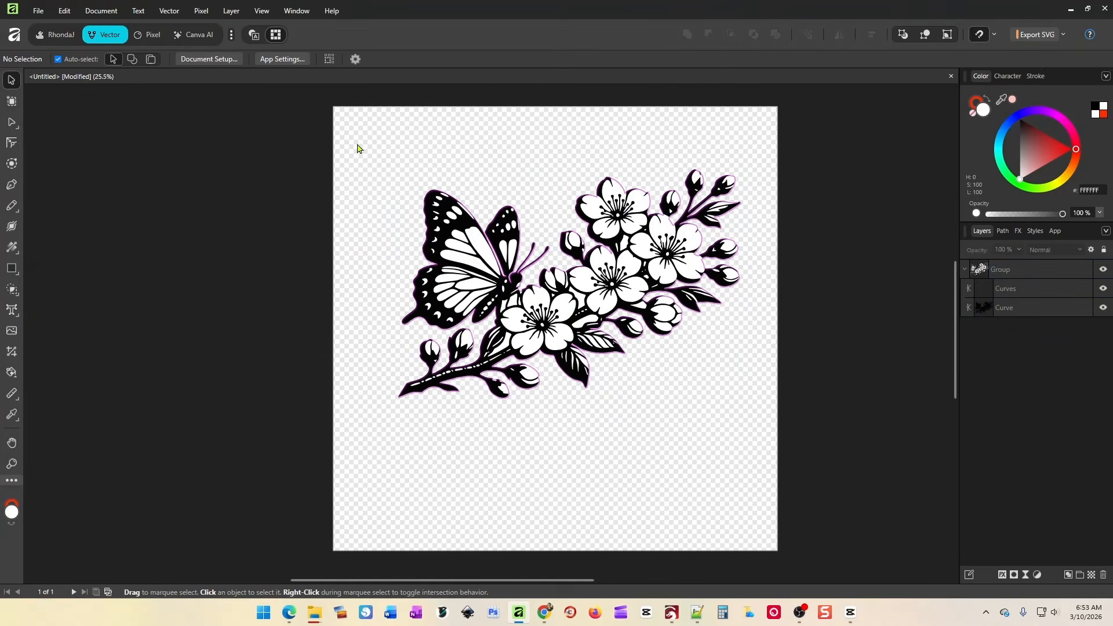
drag(355, 144, 760, 414)
click(872, 34)
click(907, 73)
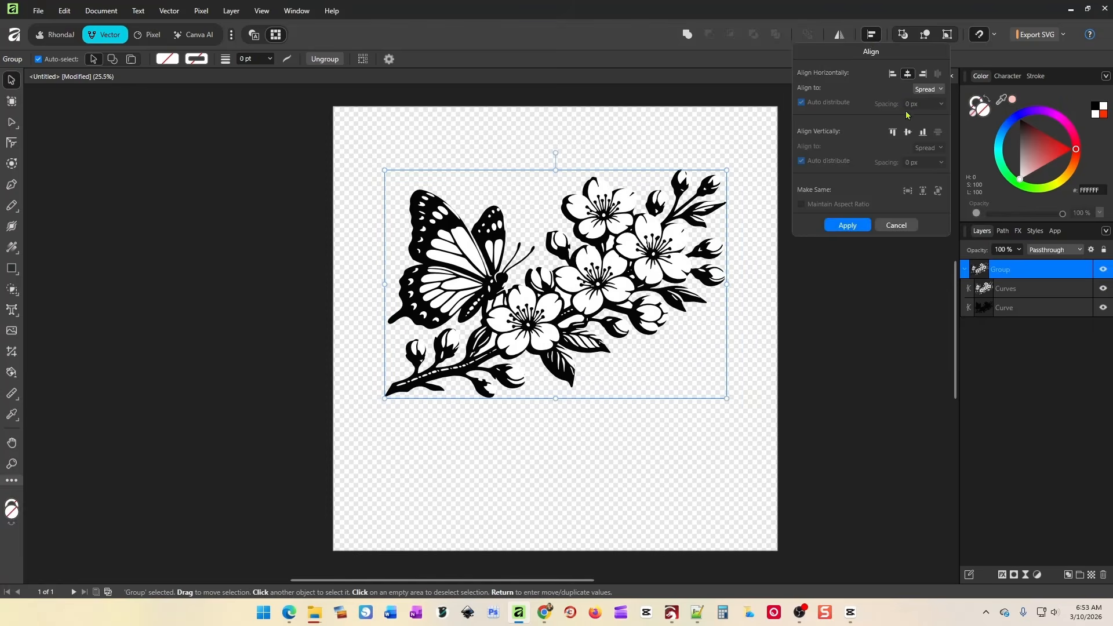
click(908, 132)
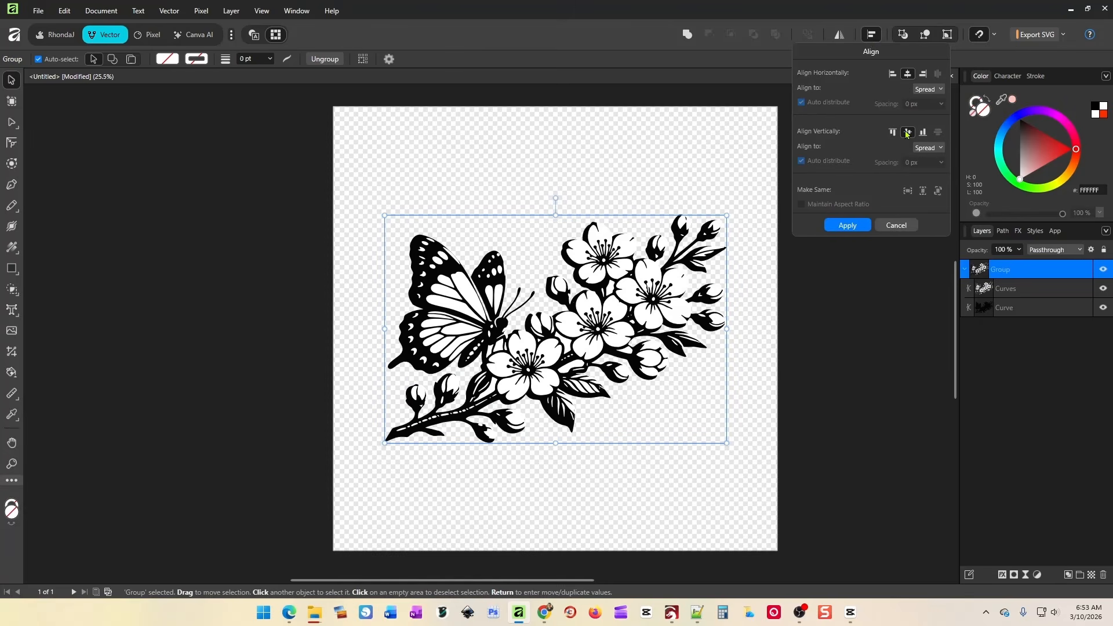
Turn snapping off and nudge the white fills to fit inside the outline.
click(803, 330)
drag(676, 320, 667, 322)
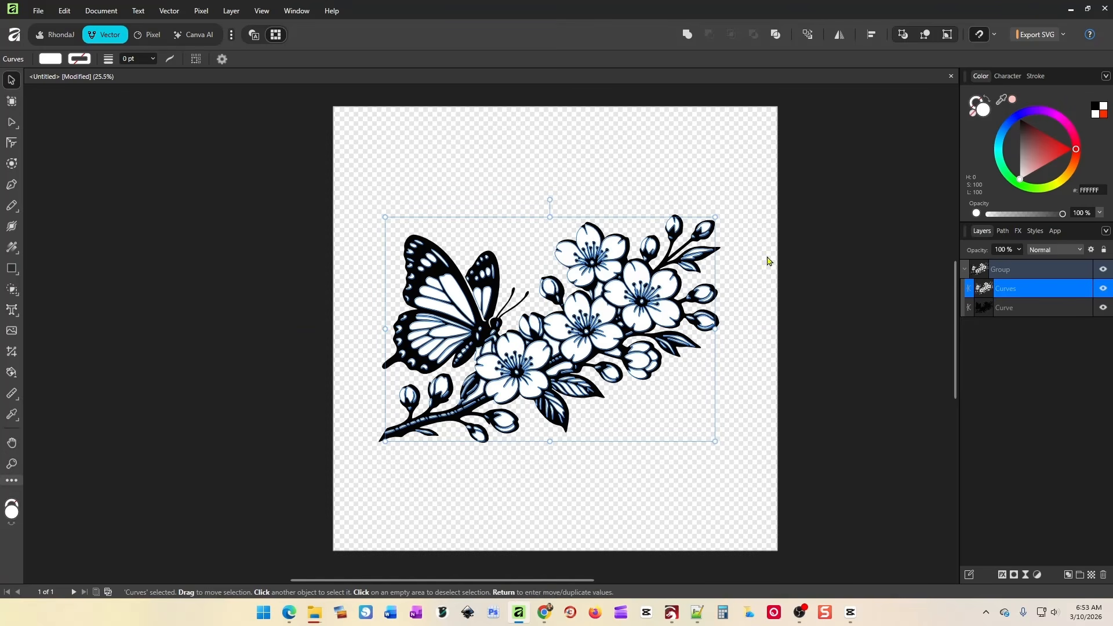
click(994, 36)
click(1045, 54)
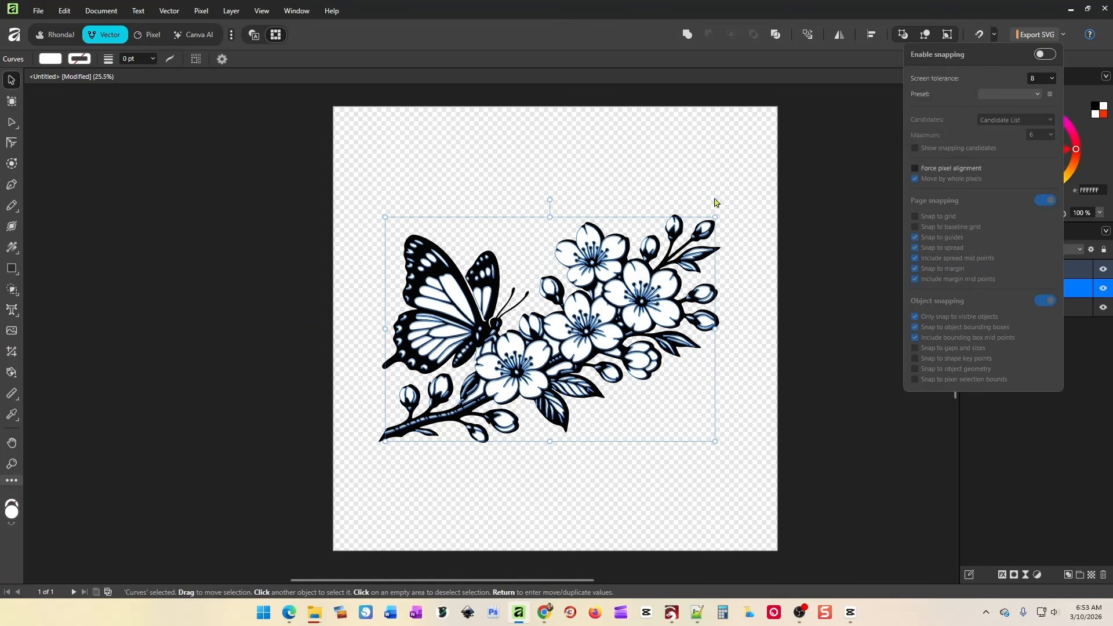
drag(665, 291, 670, 287)
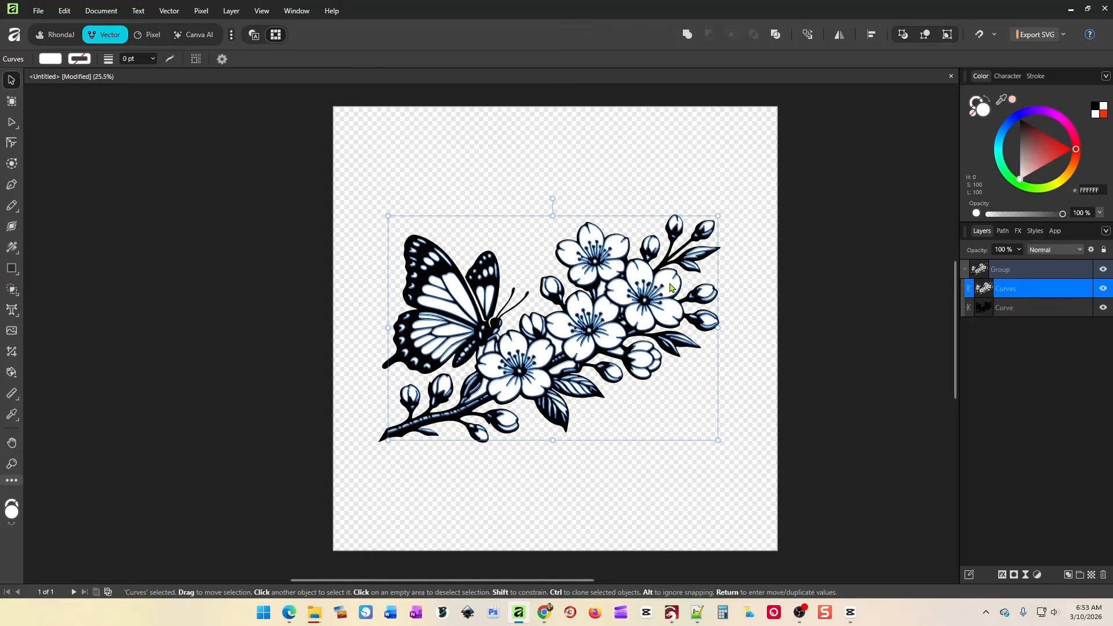
click(776, 368)
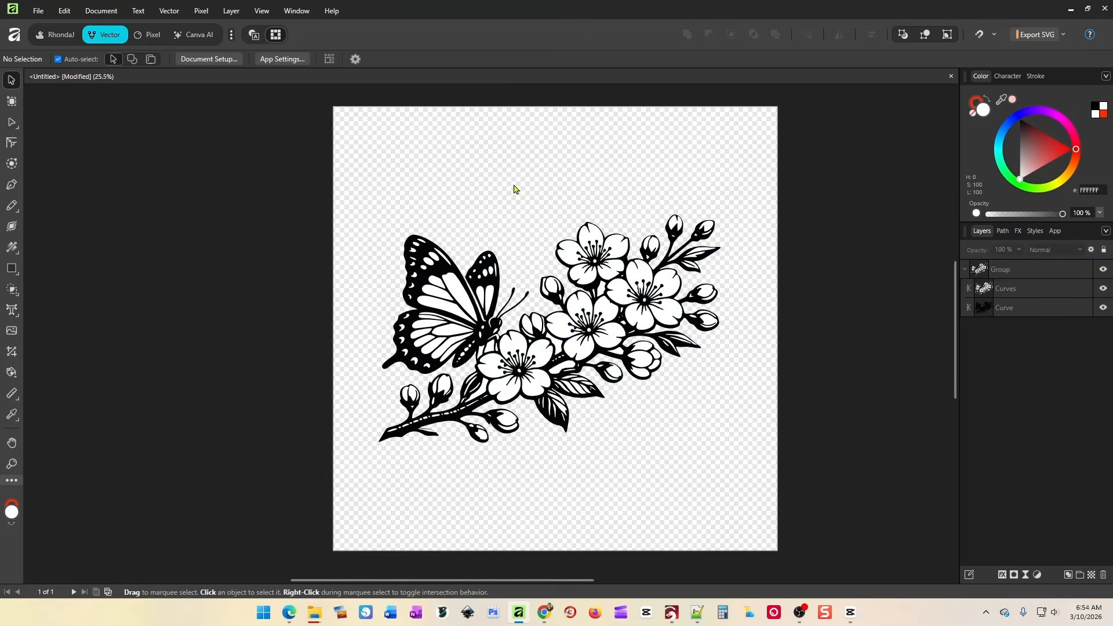
drag(335, 163, 791, 521)
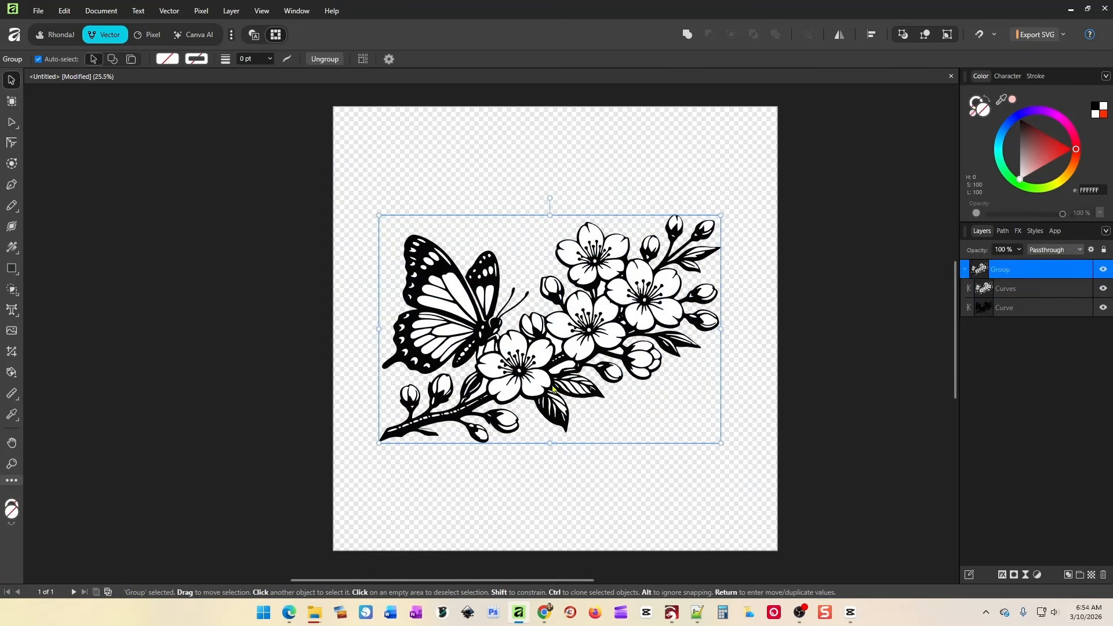
Move the butterfly artwork up and left into the page's upper half.
drag(539, 369, 532, 281)
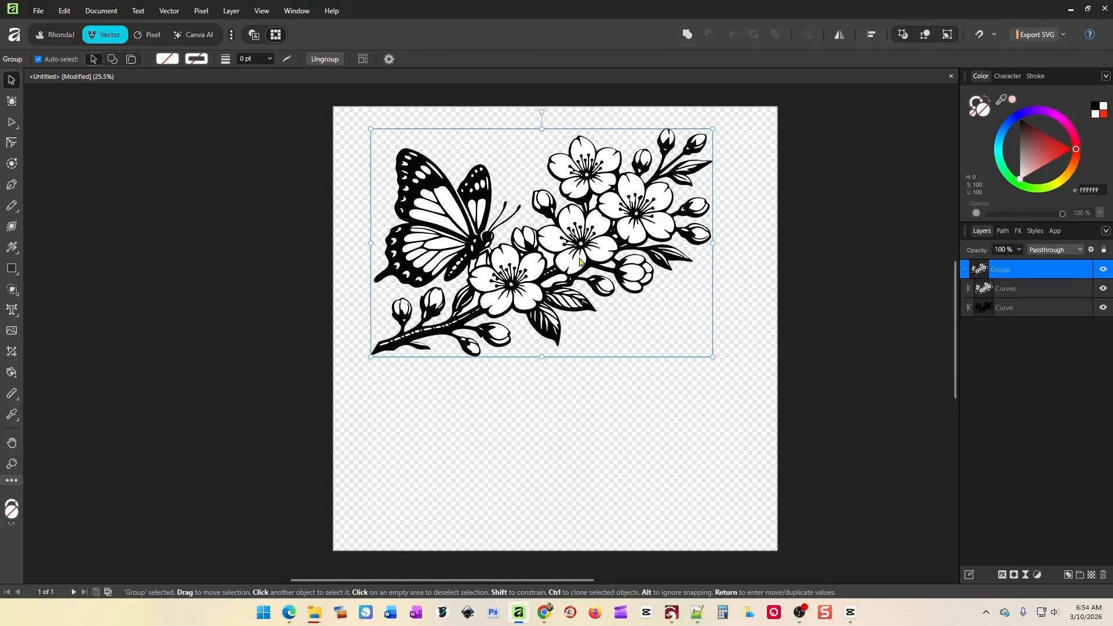
mouse_move(577, 259)
mouse_down()
mouse_move(554, 254)
mouse_move(570, 259)
mouse_up()
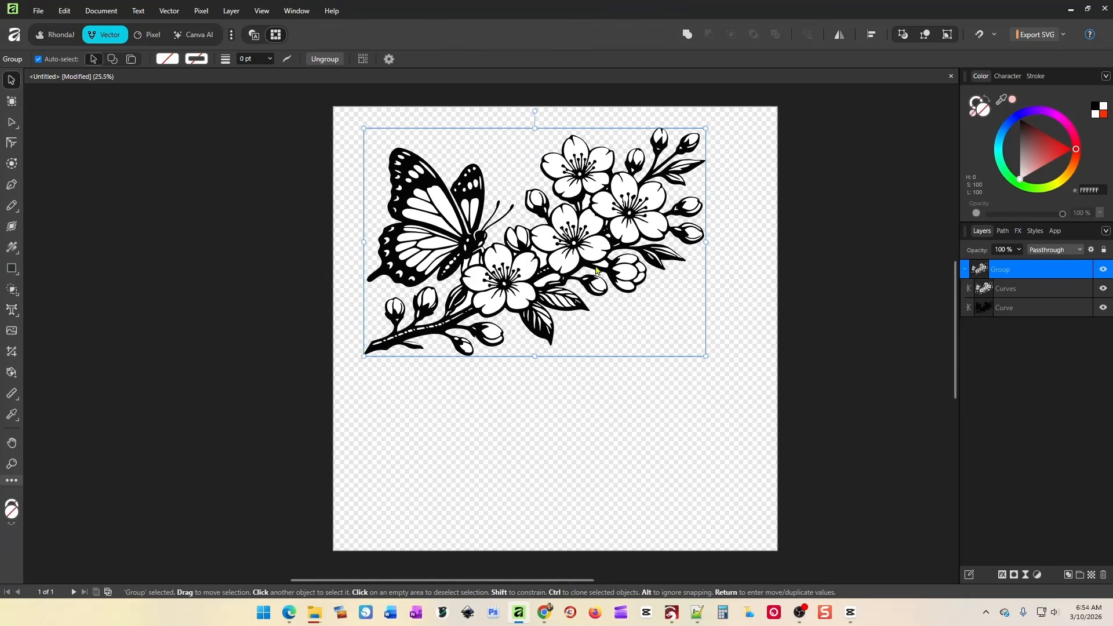
click(1030, 291)
click(778, 303)
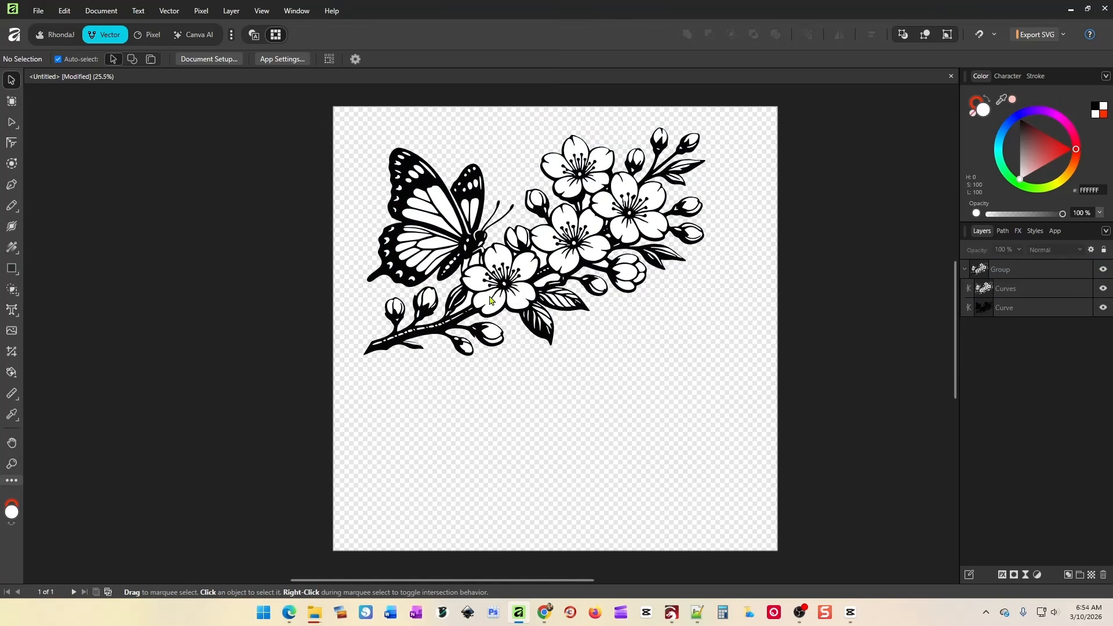
click(1016, 314)
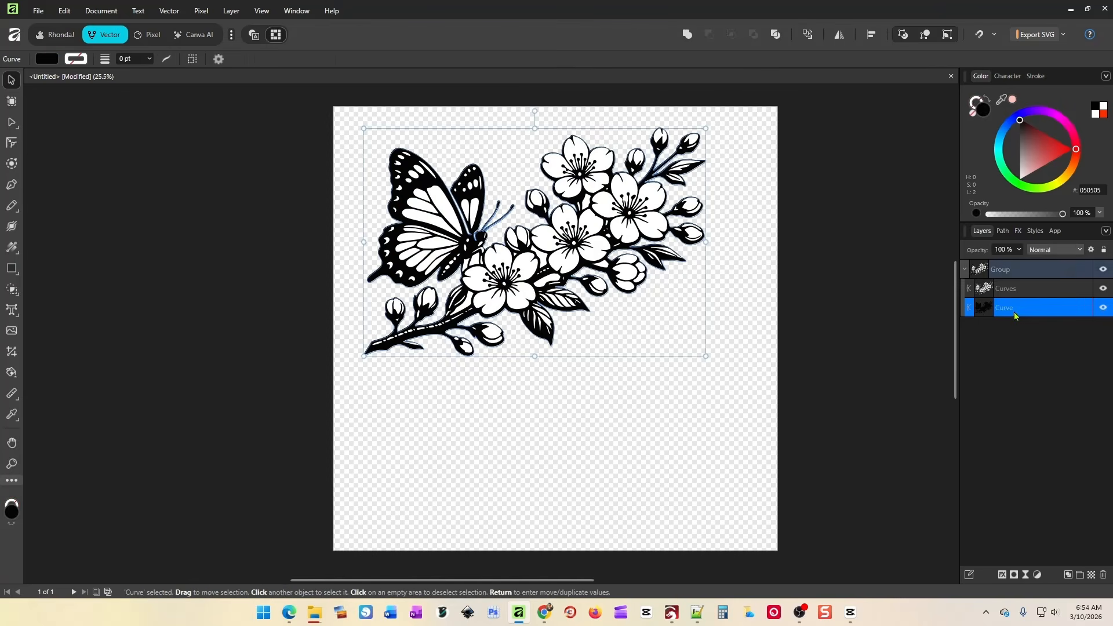
click(943, 372)
Test merging the whole artwork with Add, then undo to keep separate layers.
drag(337, 110, 744, 400)
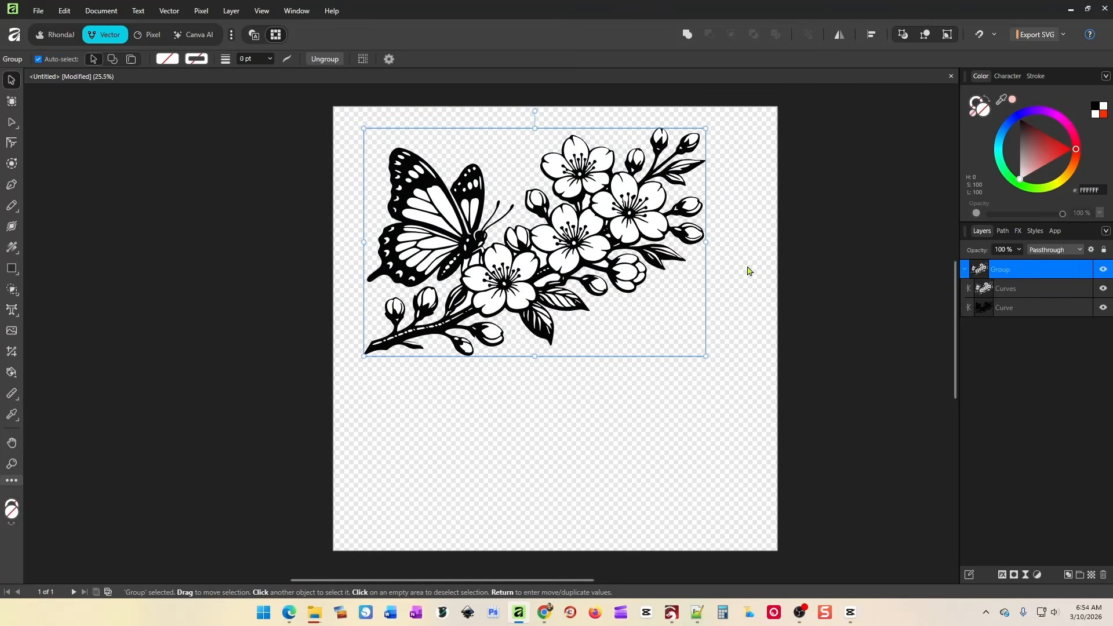
click(687, 37)
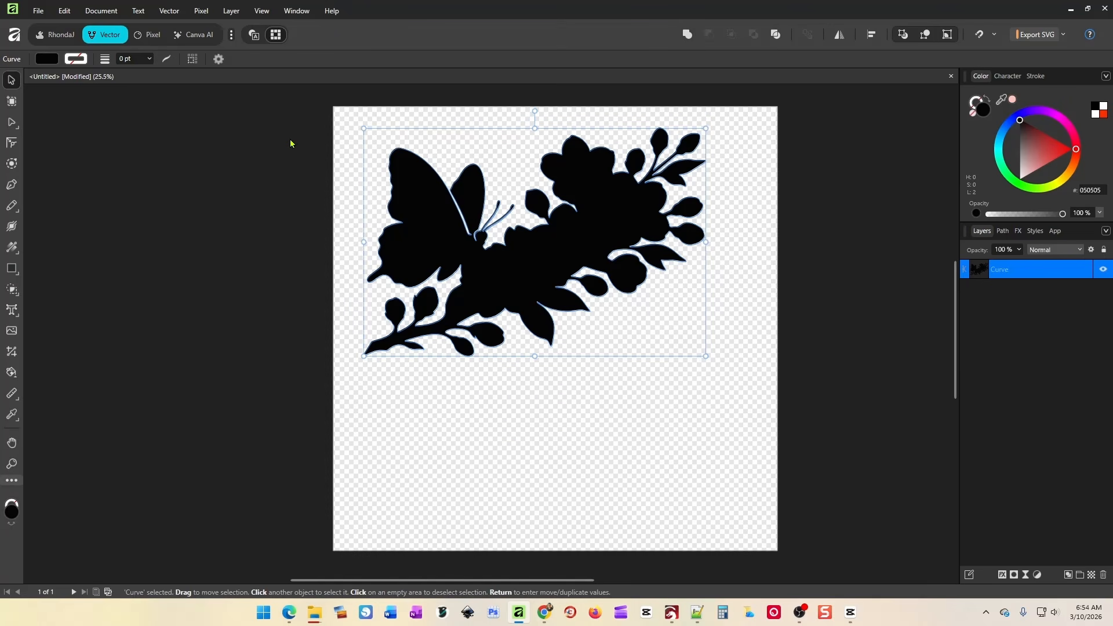
key(ctrl+z)
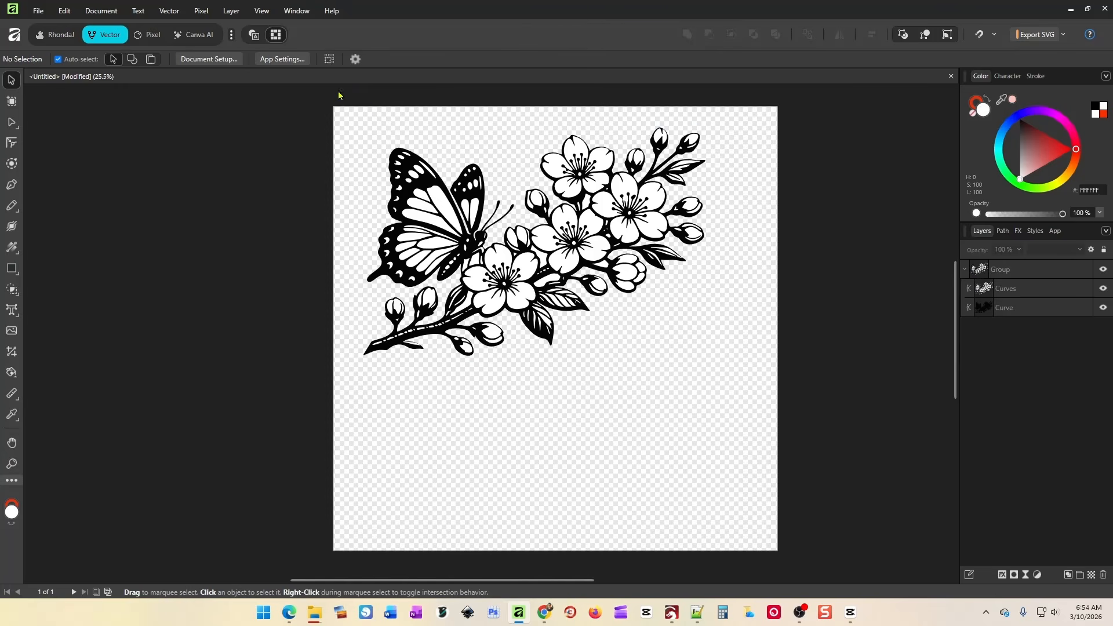
Group the selected butterfly artwork into a new enclosing group.
drag(339, 95, 772, 425)
right_click(628, 206)
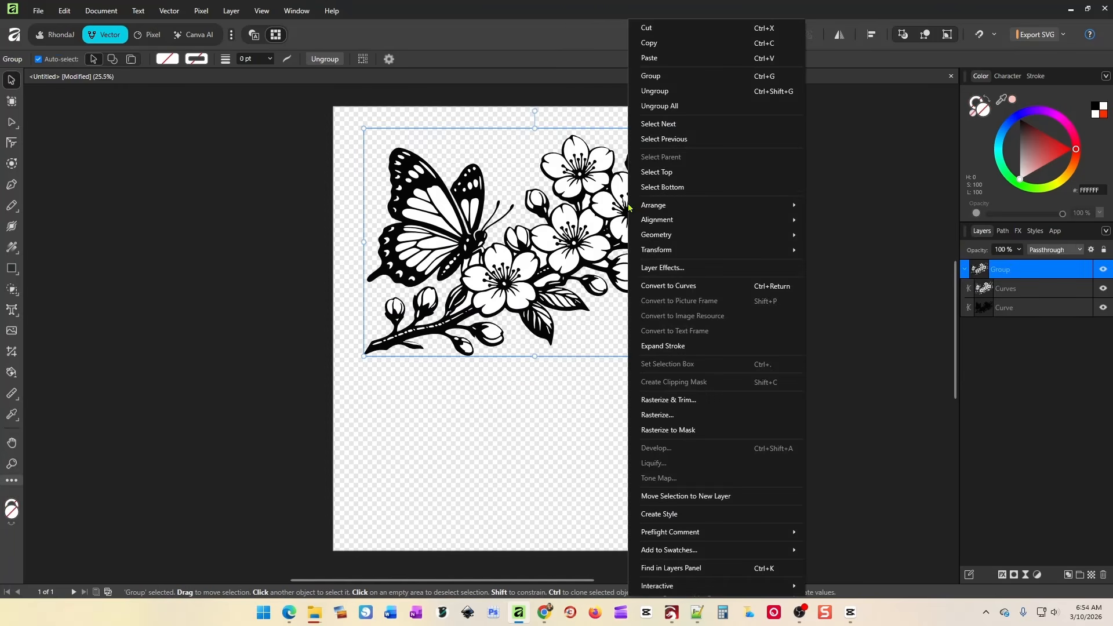
click(684, 76)
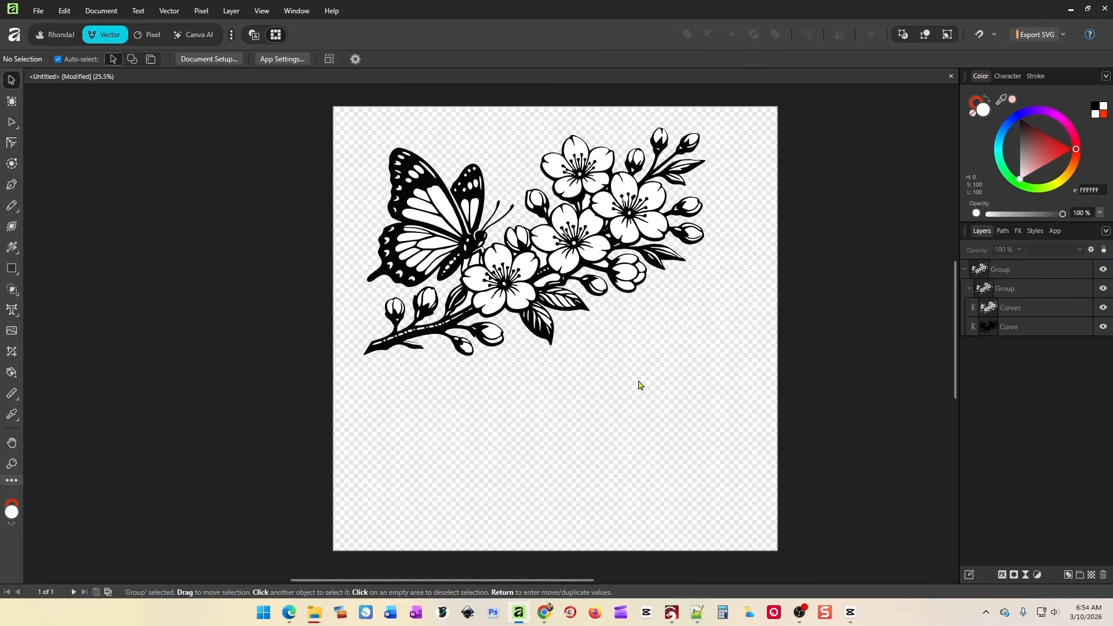
Enlarge the grouped artwork to about 2860 × 1910 px and centre it on the page.
drag(624, 286, 605, 312)
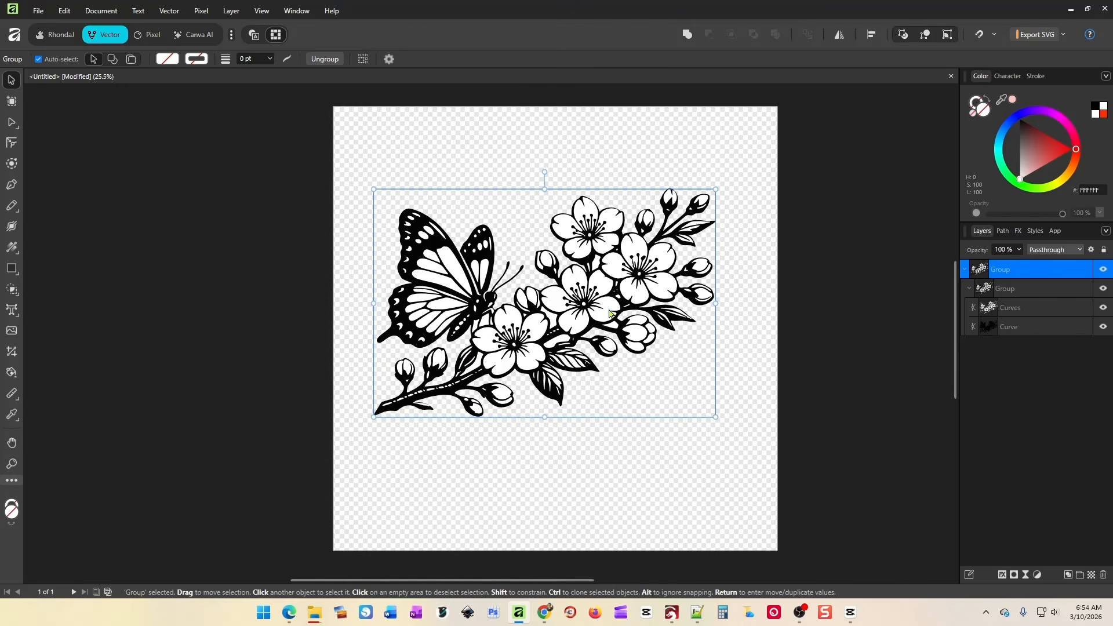
drag(582, 289, 555, 241)
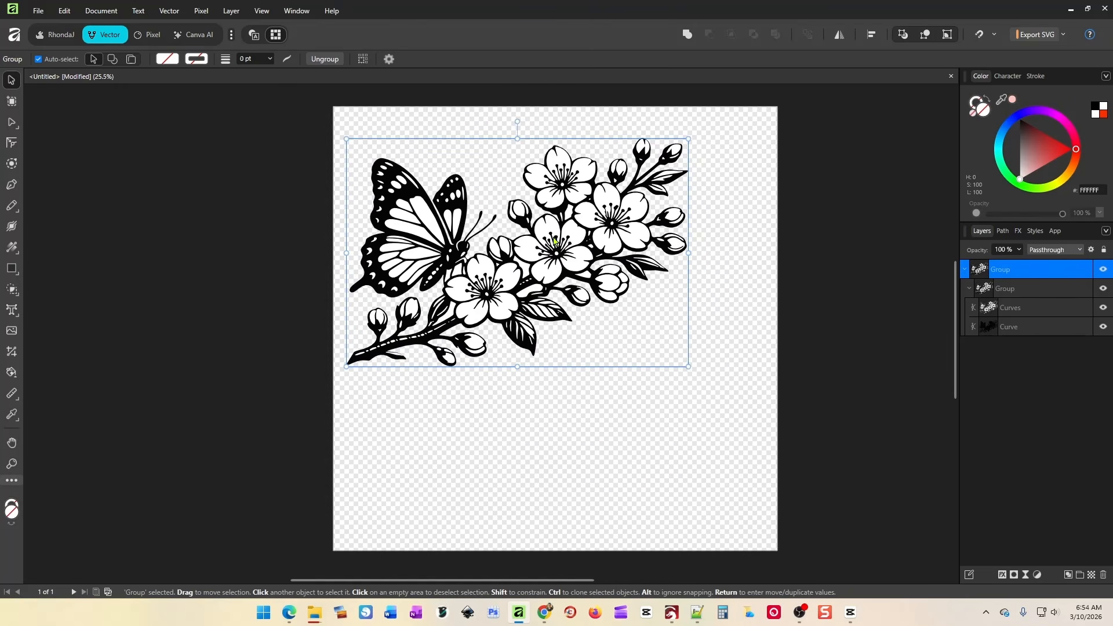
drag(686, 366, 748, 456)
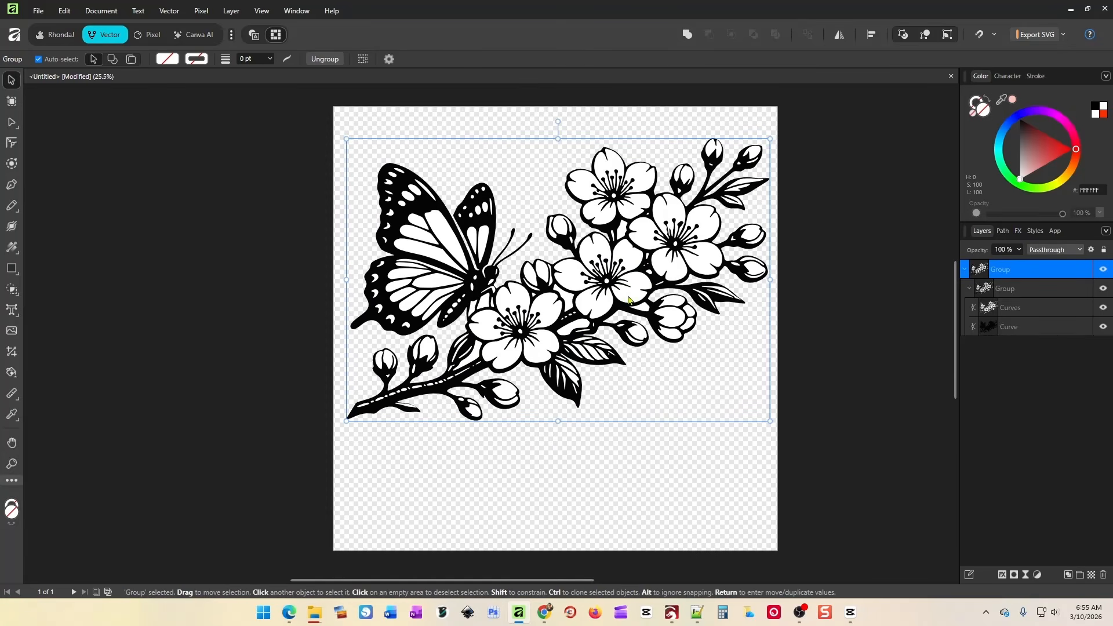
drag(629, 299, 623, 334)
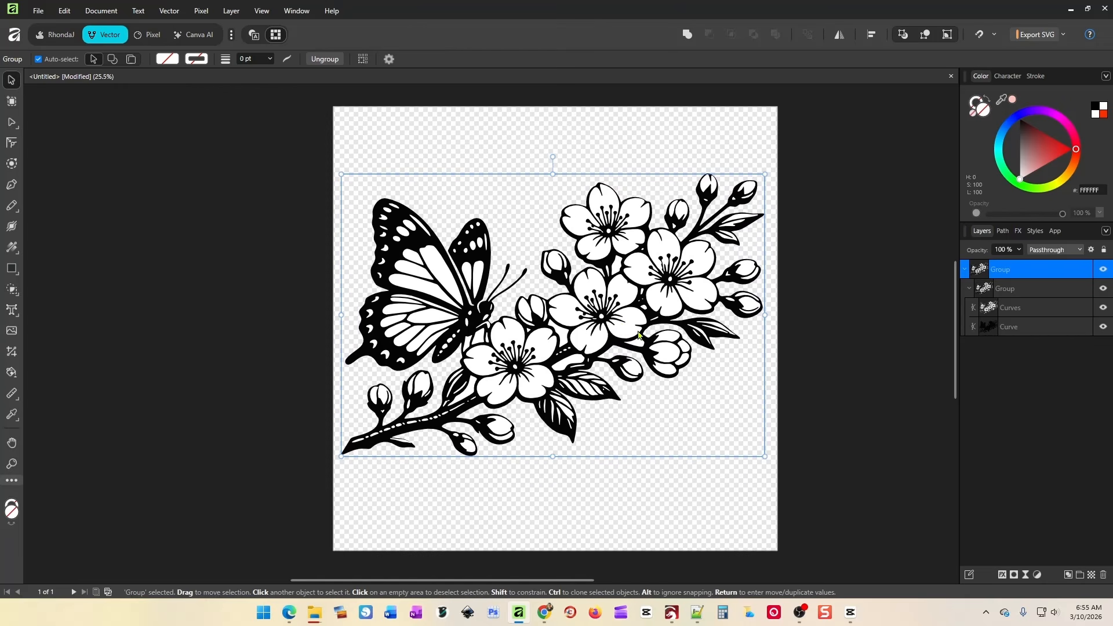
click(849, 371)
In Kittl, shift the butterfly illustration slightly left on the pink FFBCBC artboard.
mouse_move(545, 612)
click(560, 566)
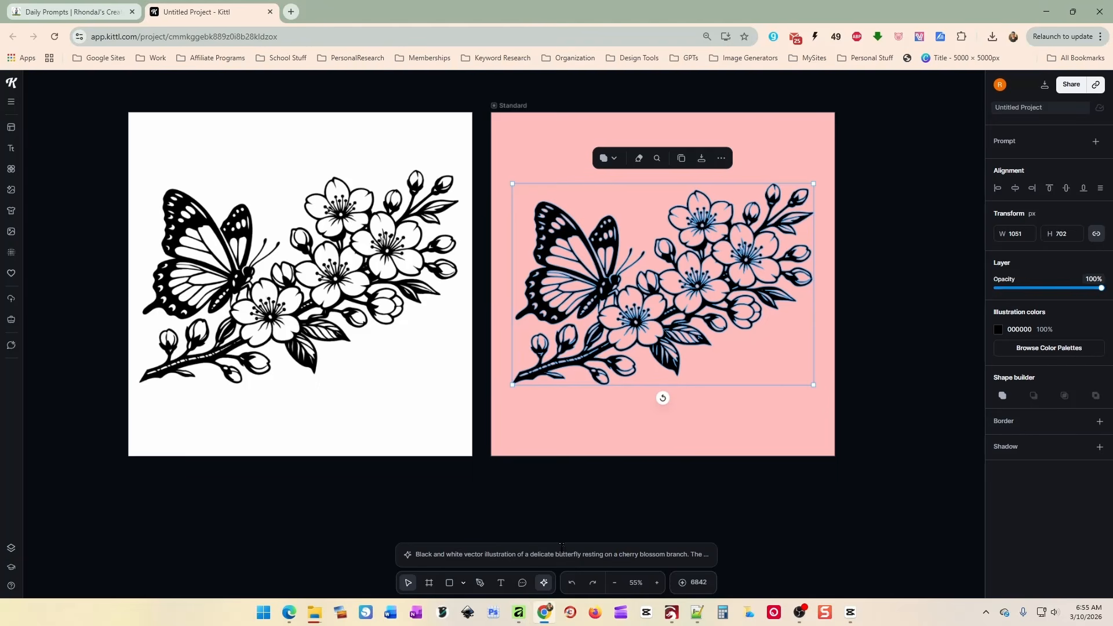
drag(688, 326, 684, 321)
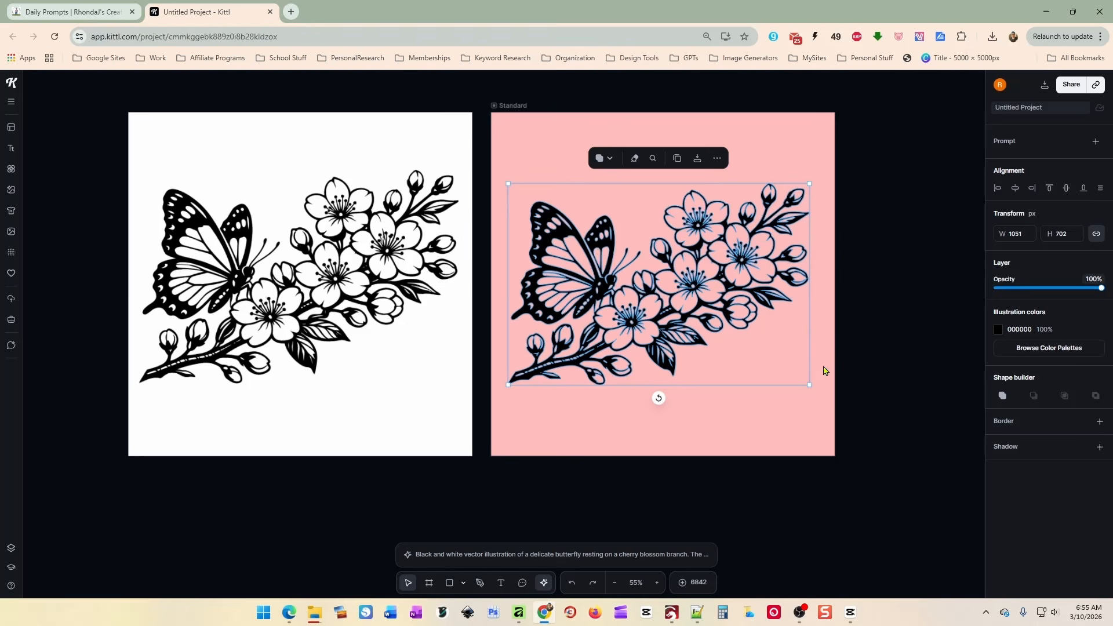
click(823, 368)
click(710, 255)
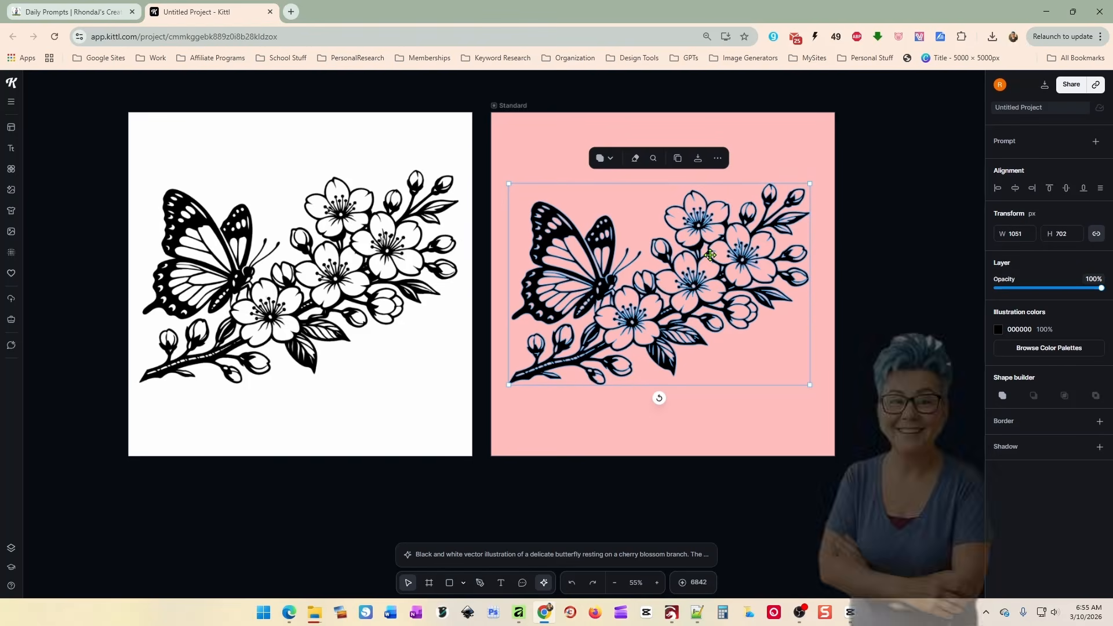
click(872, 343)
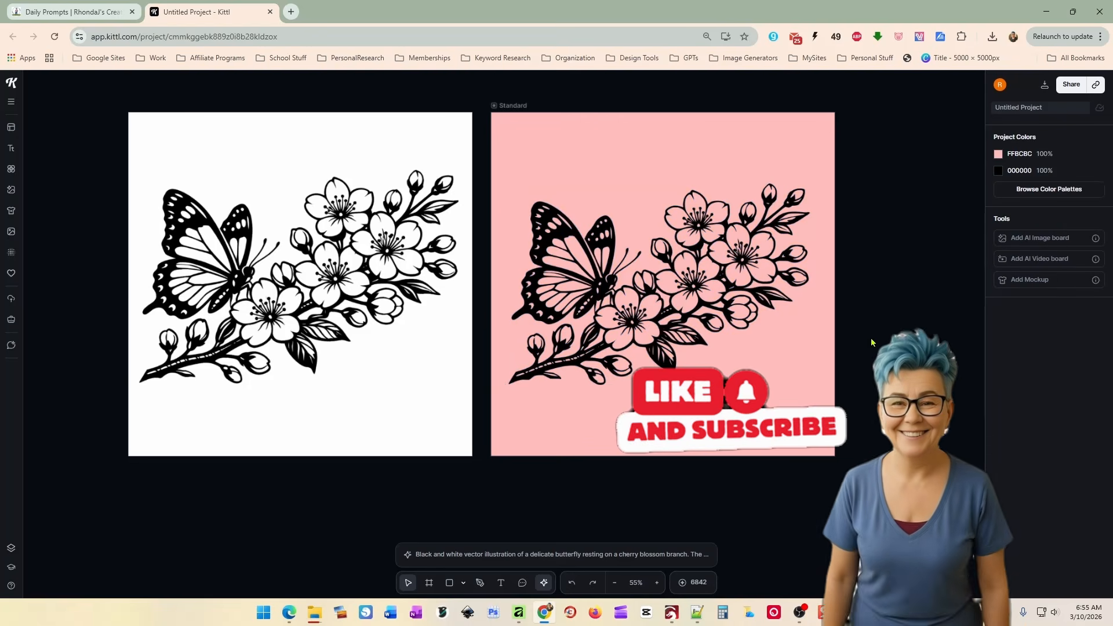